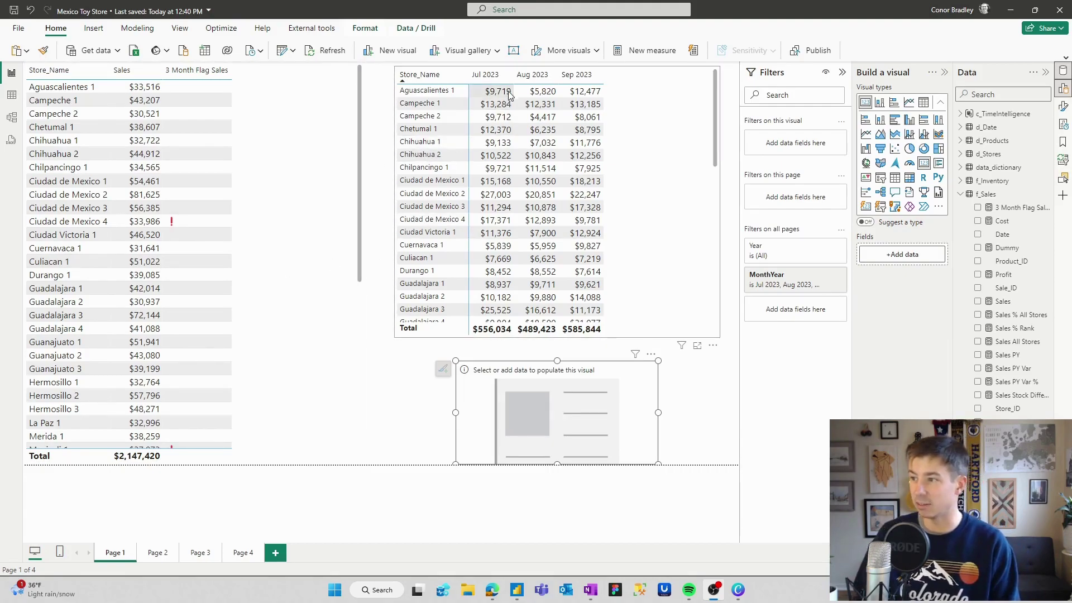
Replace Sales PY with Sales PY Var as the values of the monthly store matrix
{"action": "left_click", "coordinate": [630, 156]}
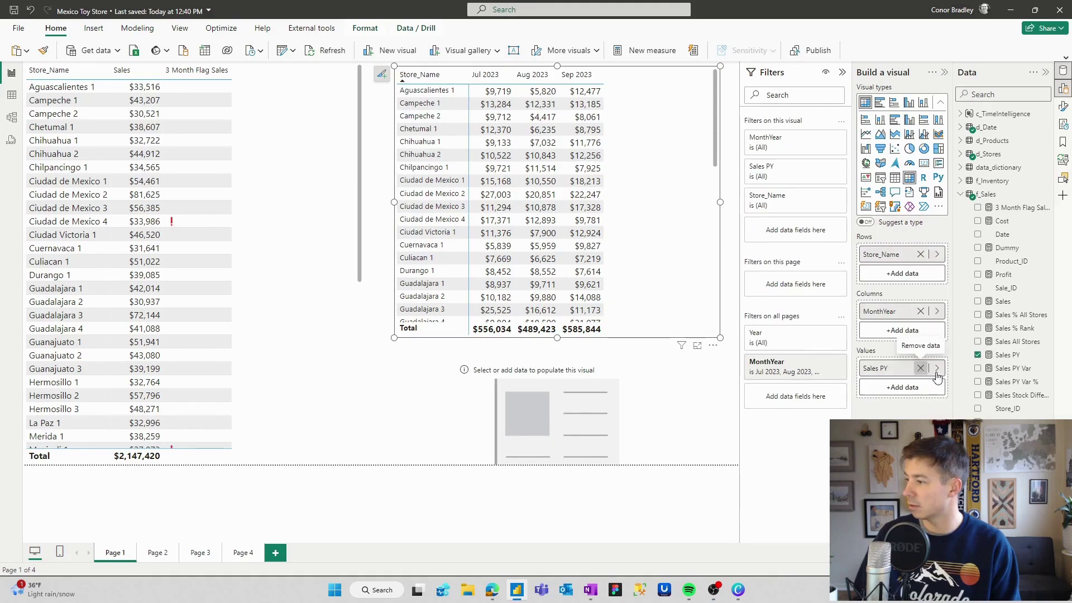
{"action": "left_click", "coordinate": [920, 369]}
{"action": "left_click", "coordinate": [977, 369]}
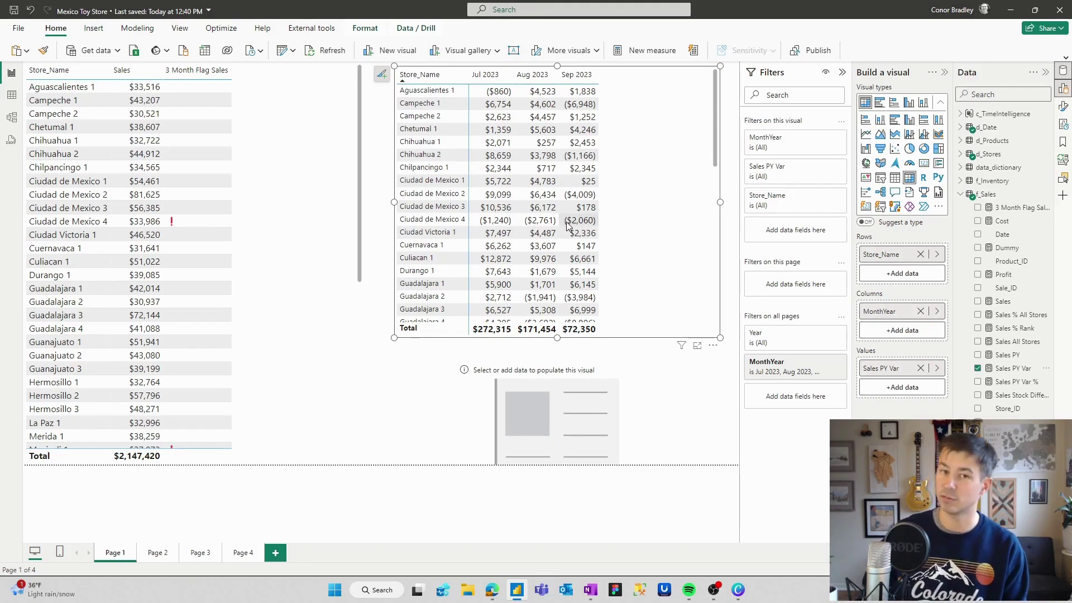
Compare the stores flagged in the sales table with their Jul to Sep 2023 variances in the monthly matrix
{"action": "scroll", "coordinate": [282, 296], "scroll_direction": "down", "scroll_amount": 3}
{"action": "scroll", "coordinate": [281, 296], "scroll_direction": "down", "scroll_amount": 1}
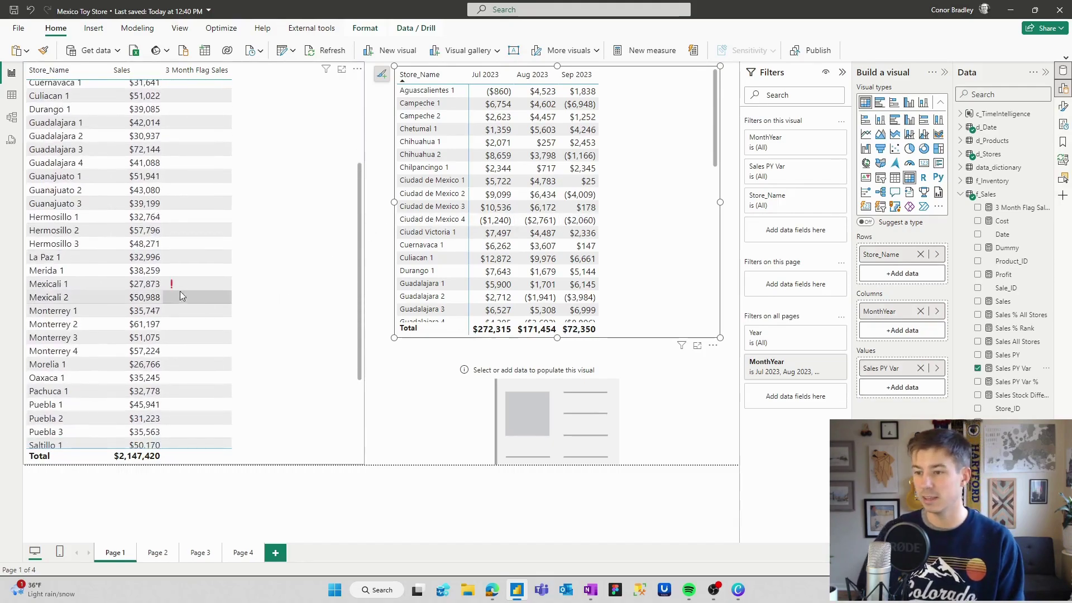
{"action": "scroll", "coordinate": [531, 244], "scroll_direction": "down", "scroll_amount": 2}
{"action": "scroll", "coordinate": [531, 244], "scroll_direction": "down", "scroll_amount": 5}
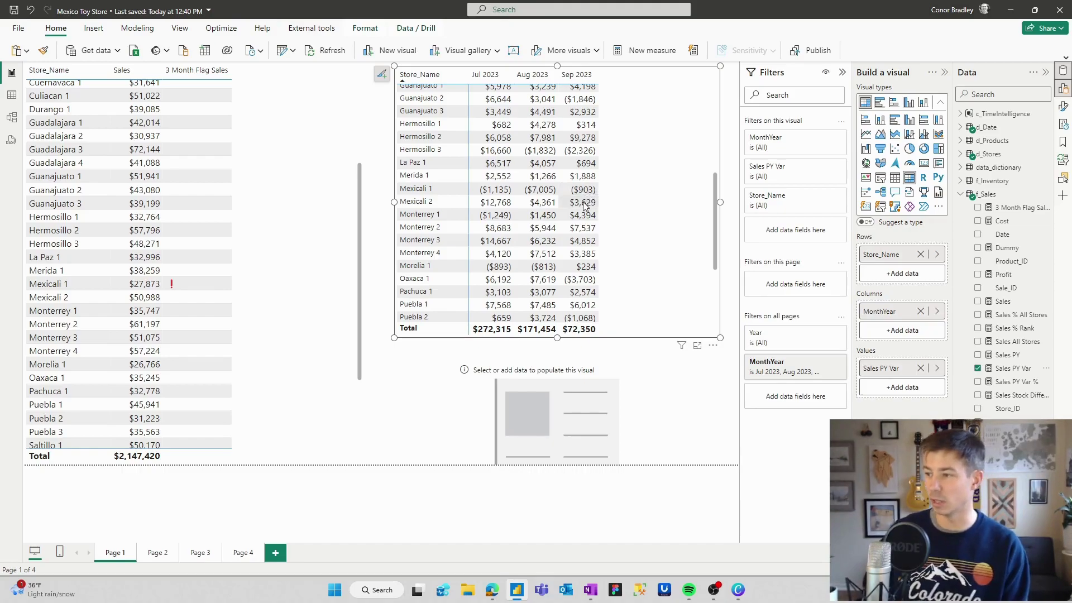
{"action": "scroll", "coordinate": [558, 217], "scroll_direction": "up", "scroll_amount": 7}
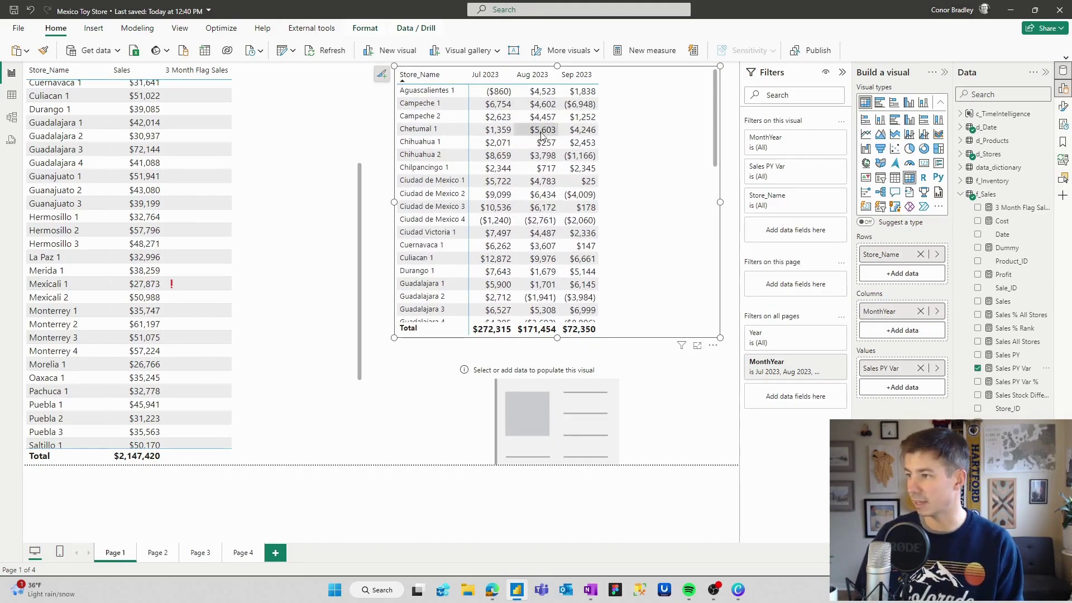
{"action": "scroll", "coordinate": [502, 220], "scroll_direction": "down", "scroll_amount": 1}
{"action": "scroll", "coordinate": [502, 221], "scroll_direction": "down", "scroll_amount": 4}
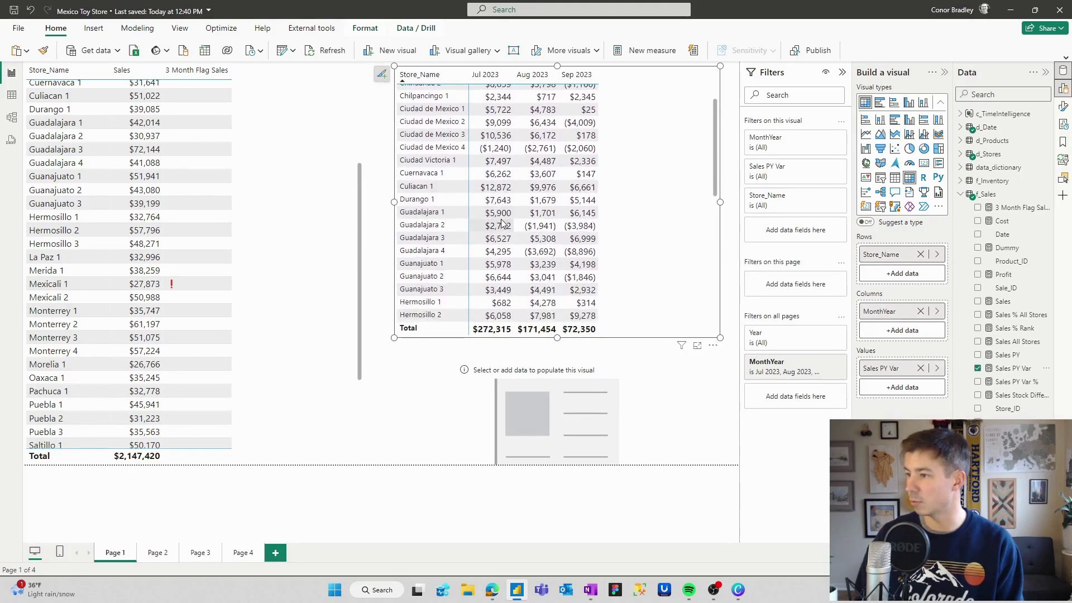
{"action": "scroll", "coordinate": [504, 223], "scroll_direction": "down", "scroll_amount": 2}
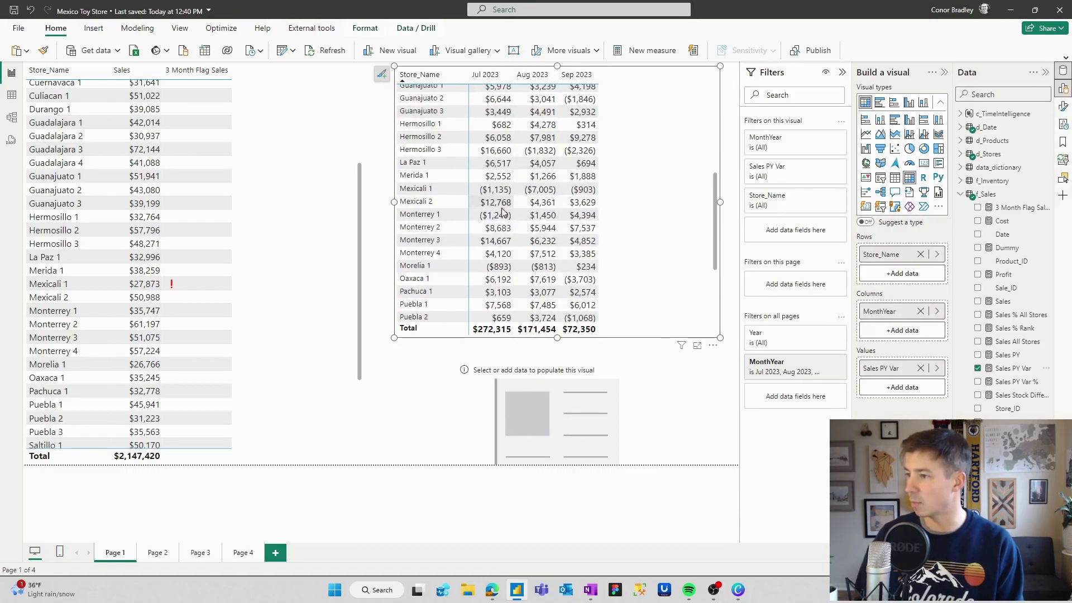
{"action": "scroll", "coordinate": [505, 235], "scroll_direction": "down", "scroll_amount": 1}
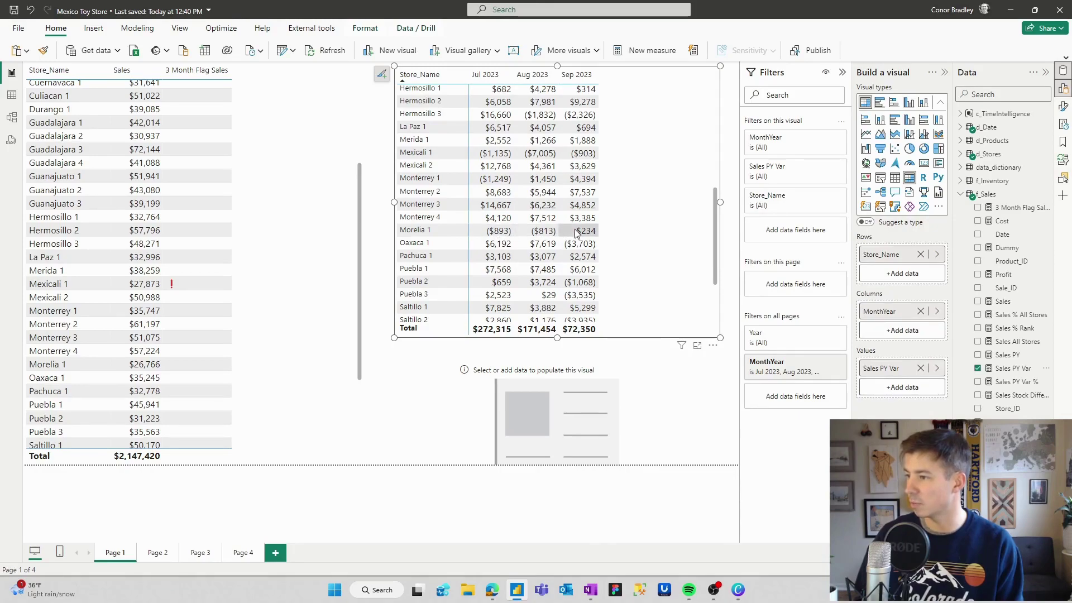
{"action": "scroll", "coordinate": [576, 233], "scroll_direction": "down", "scroll_amount": 1}
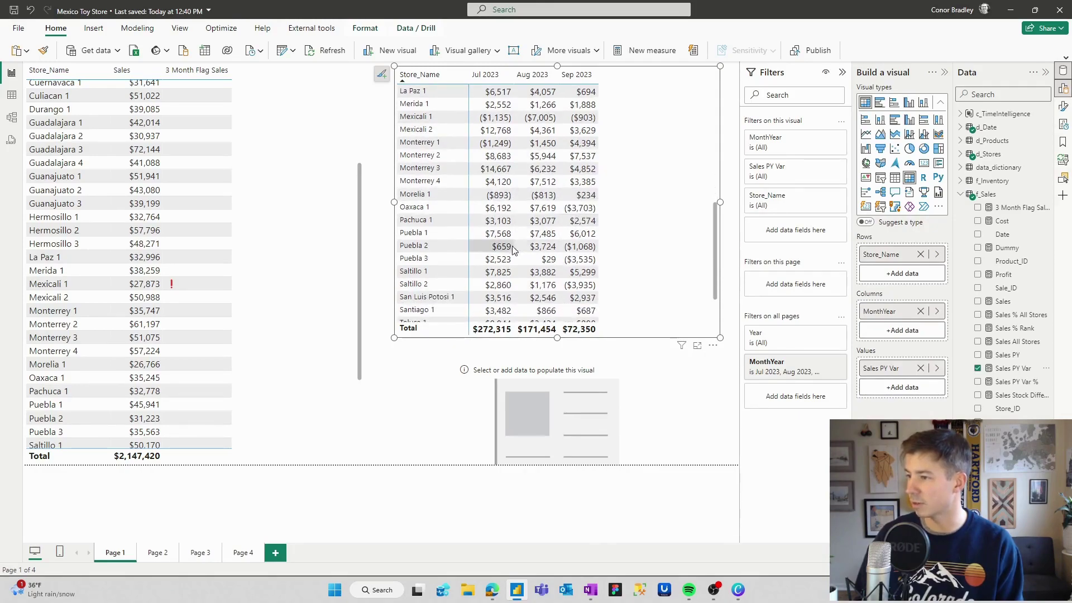
{"action": "scroll", "coordinate": [505, 260], "scroll_direction": "down", "scroll_amount": 2}
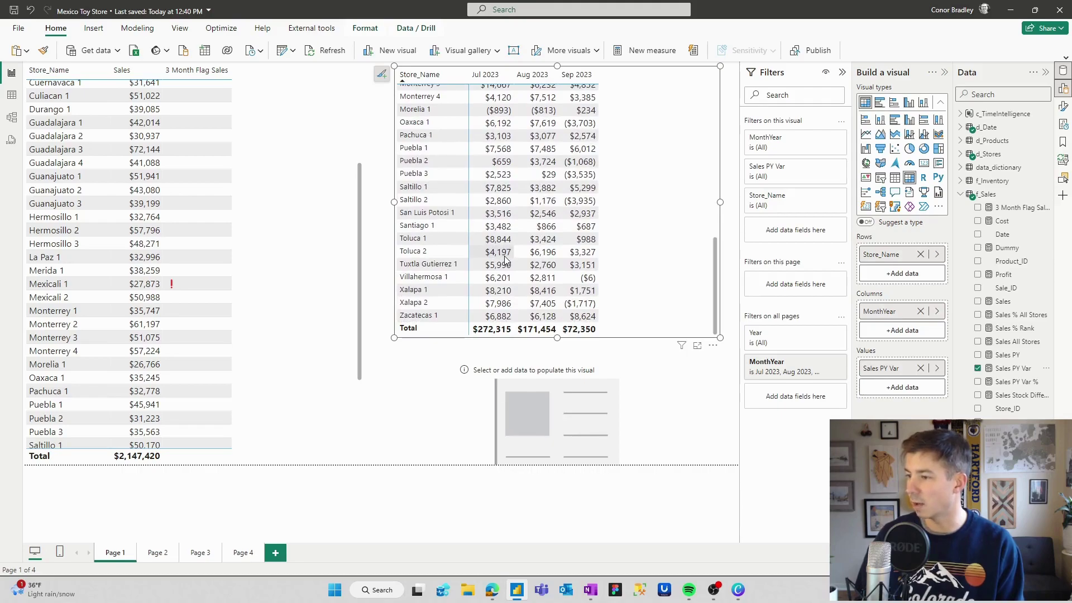
{"action": "left_click", "coordinate": [667, 398]}
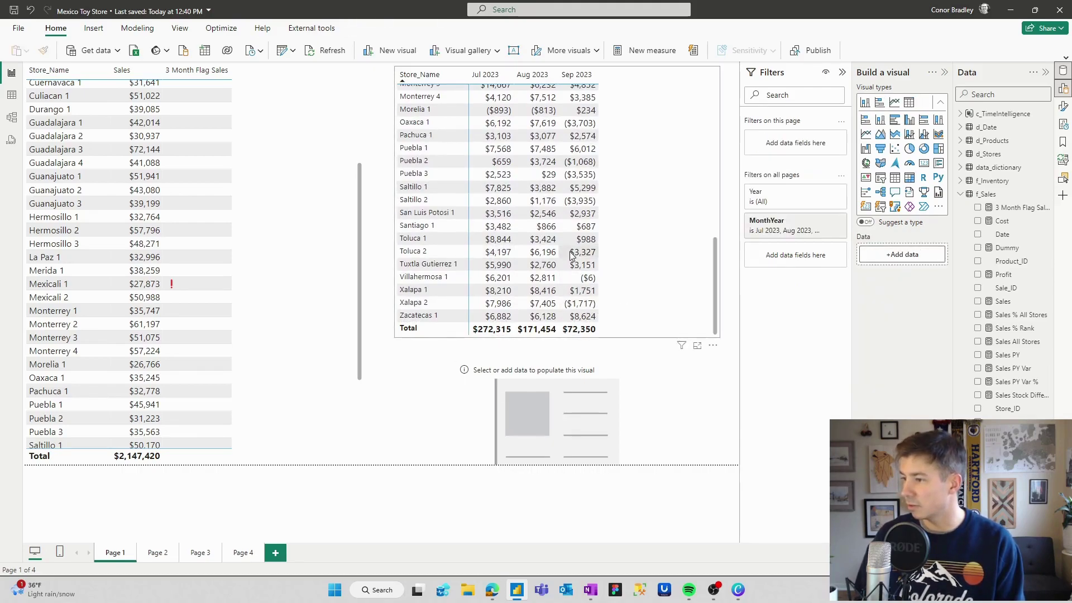
{"action": "scroll", "coordinate": [573, 256], "scroll_direction": "up", "scroll_amount": 4}
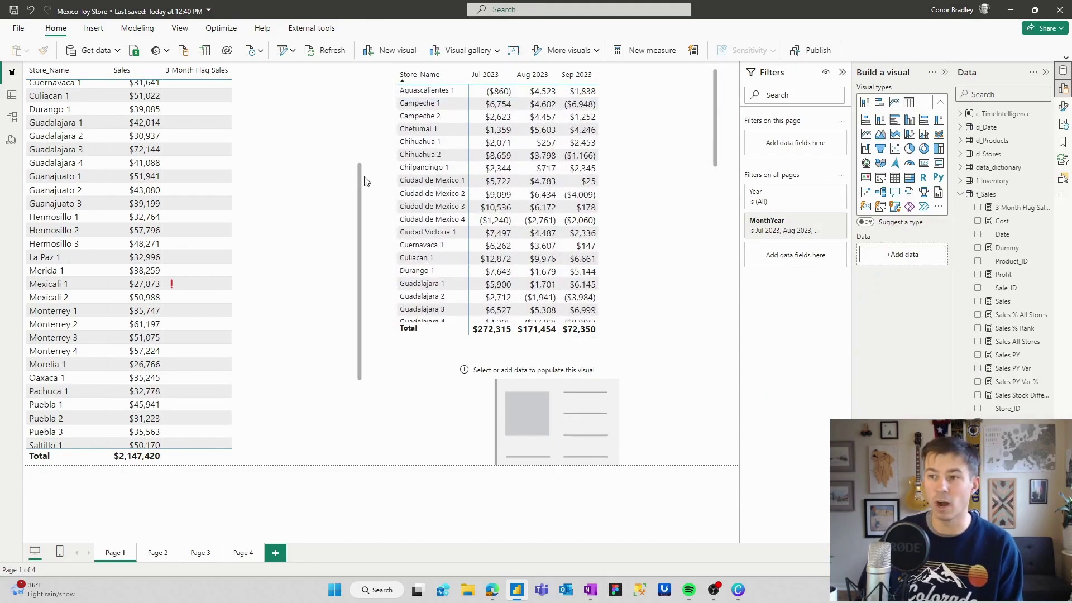
Show the f_Sales table's data and sort it by Date in descending order to check the latest sales date
{"action": "left_click", "coordinate": [15, 96]}
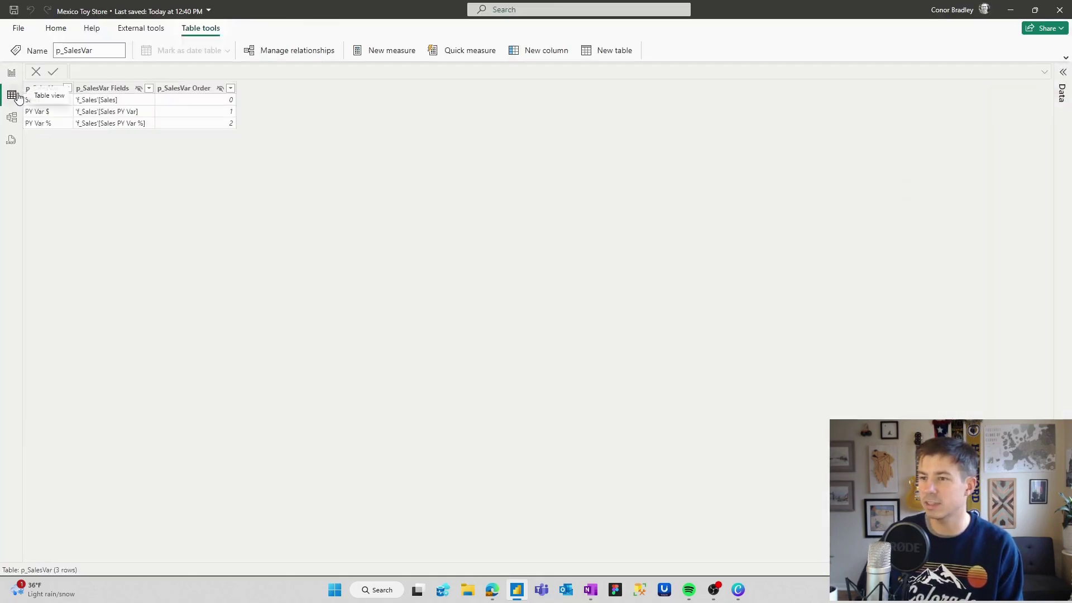
{"action": "left_click", "coordinate": [1062, 81]}
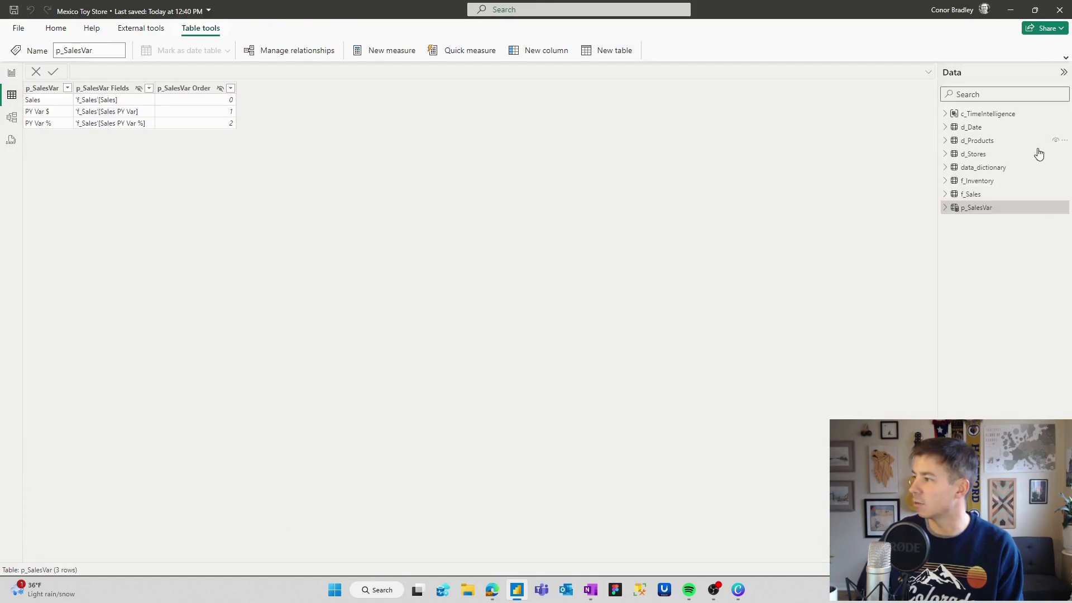
{"action": "left_click", "coordinate": [986, 195]}
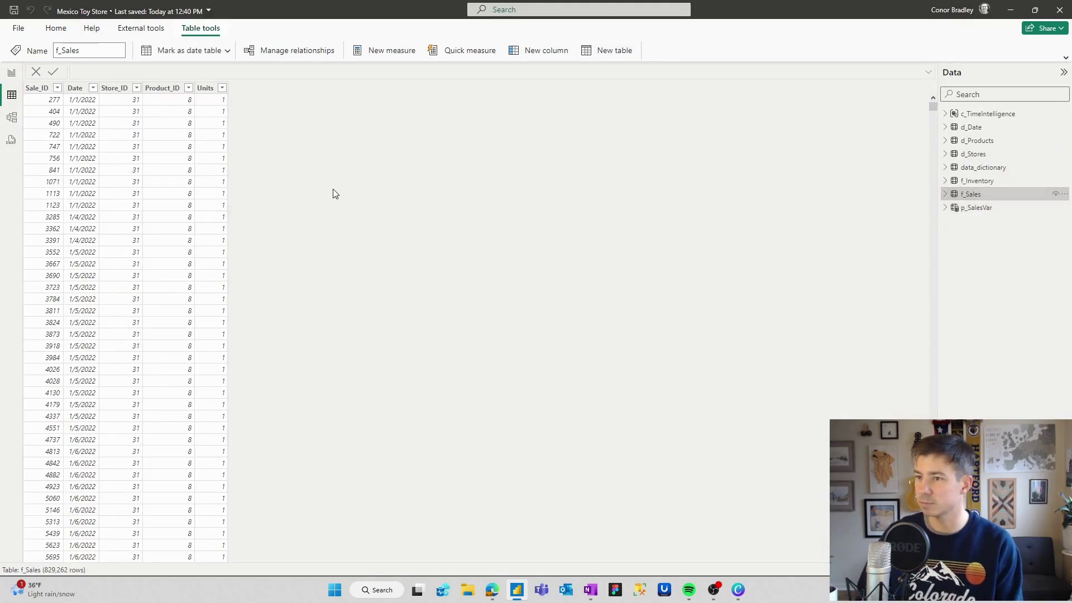
{"action": "left_click", "coordinate": [93, 88]}
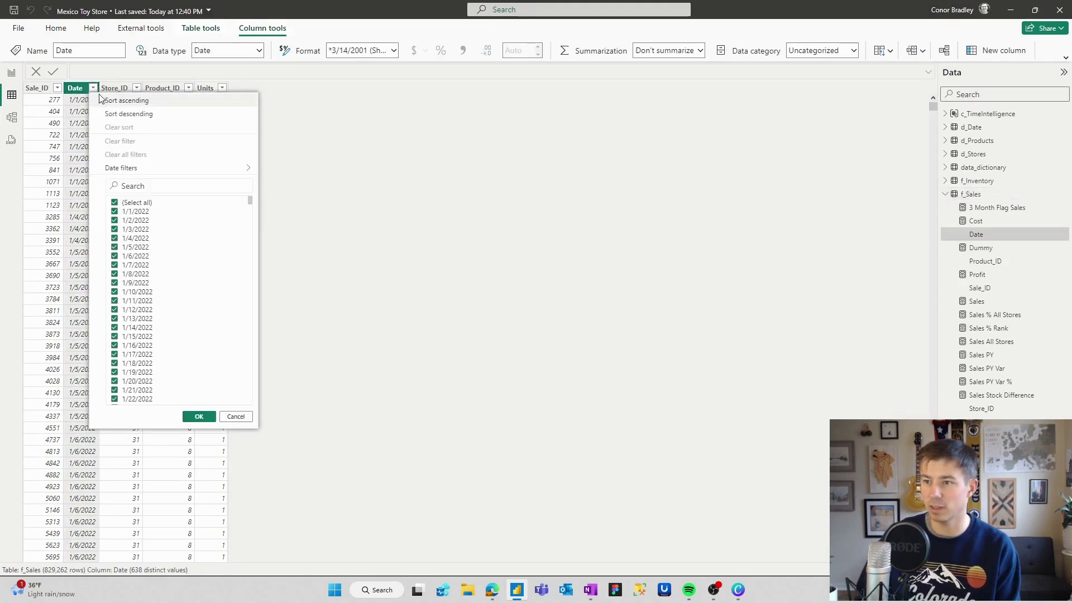
{"action": "left_click", "coordinate": [142, 114]}
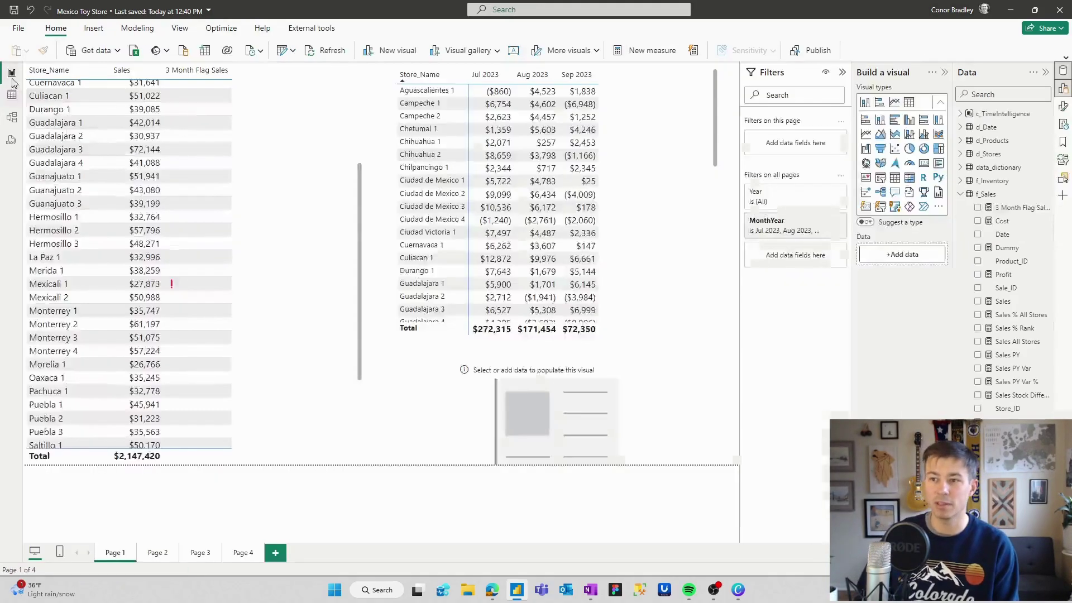
Return to the report and examine which months the MonthYear filter on all pages selects
{"action": "left_click", "coordinate": [11, 73]}
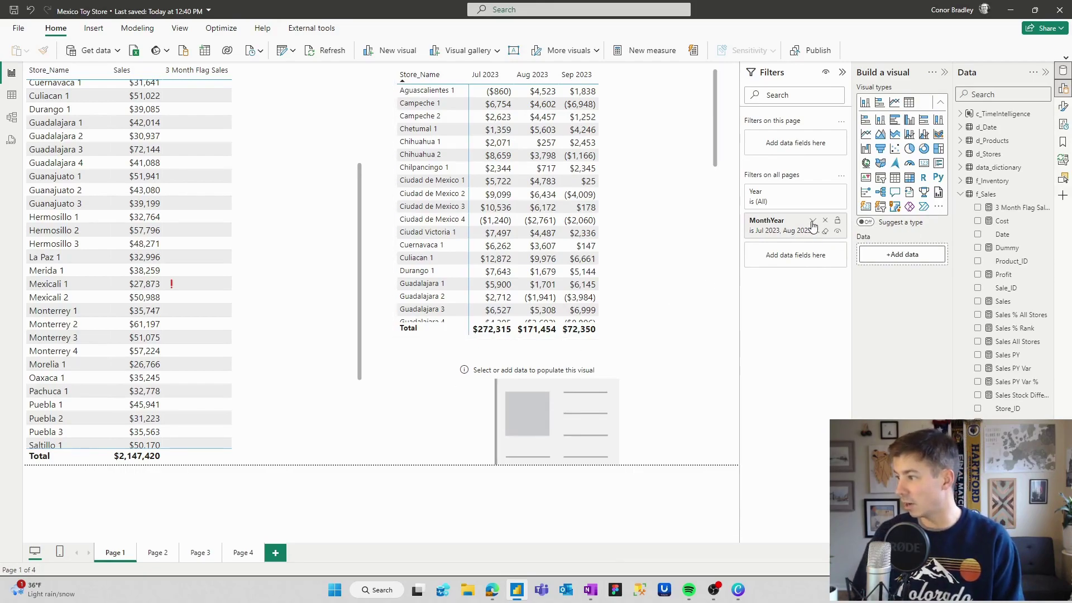
{"action": "left_click", "coordinate": [812, 221]}
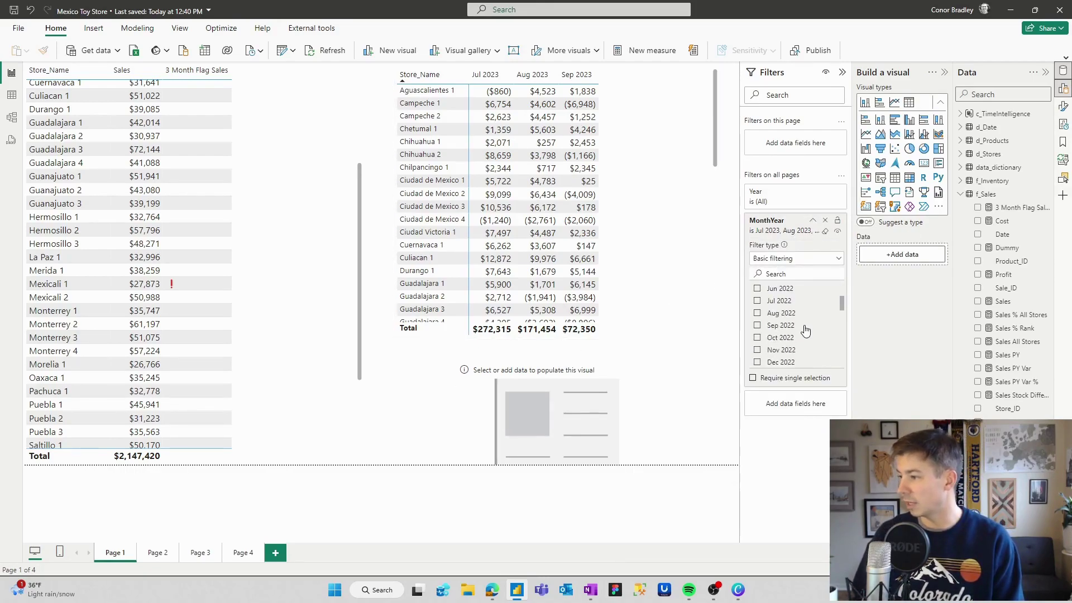
{"action": "scroll", "coordinate": [806, 330], "scroll_direction": "down", "scroll_amount": 4}
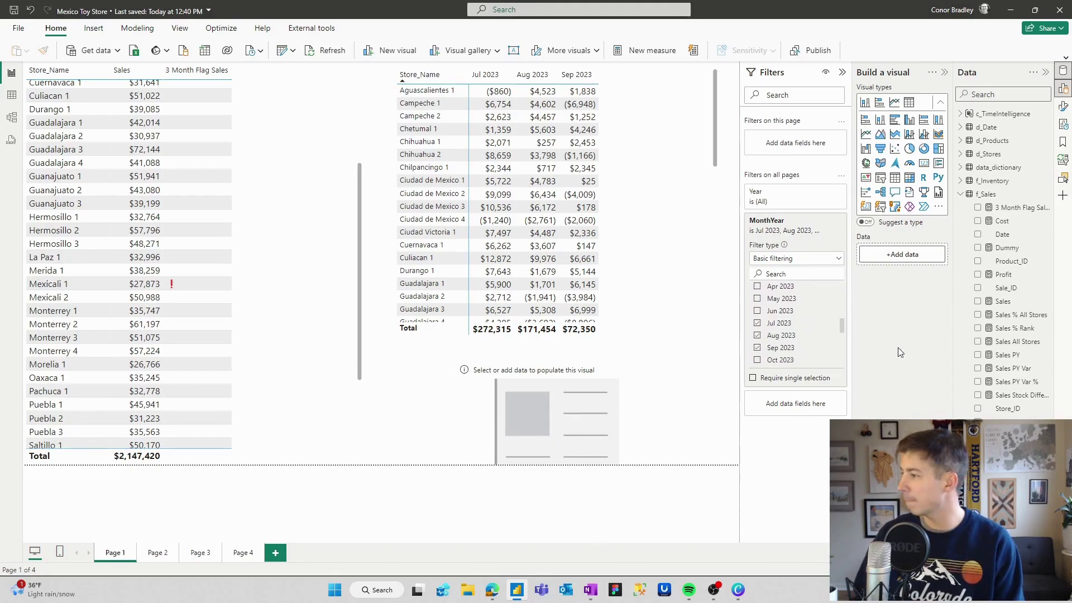
Create a new measure in the f_Sales table named NEW 3 Month Flag Sales
{"action": "right_click", "coordinate": [1003, 235]}
{"action": "left_click", "coordinate": [382, 247]}
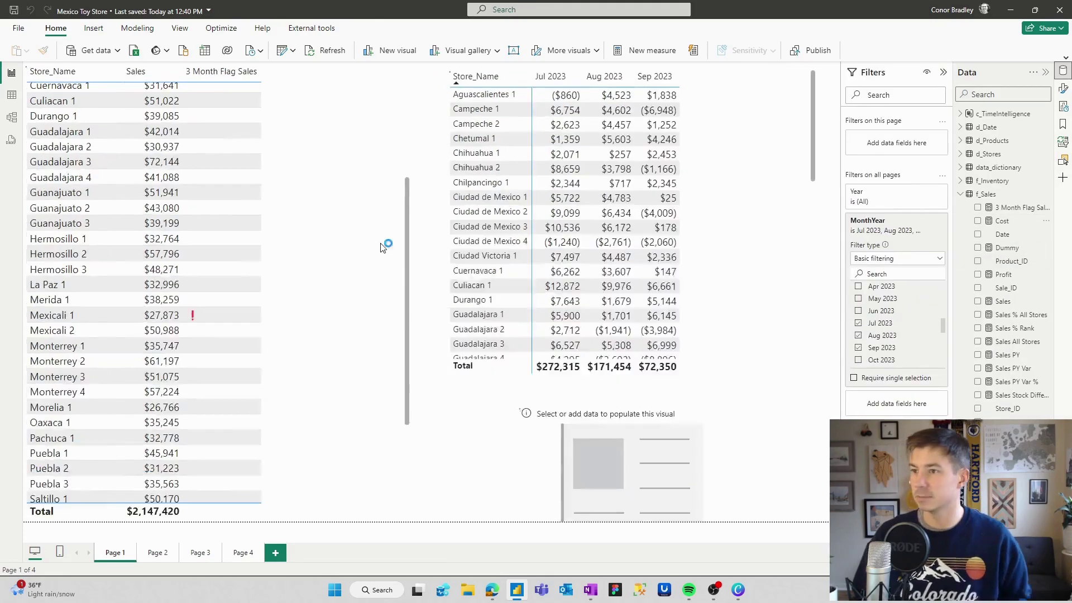
{"action": "type", "text": "M"}
{"action": "type", "text": "EW 3 Month Flag"}
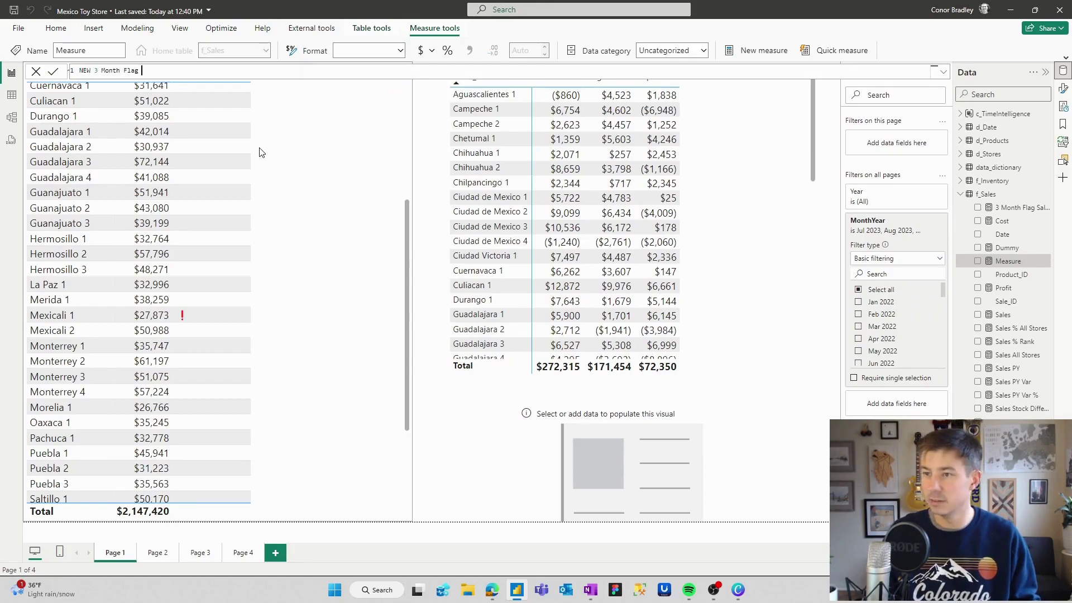
{"action": "type", "text": " Sale ="}
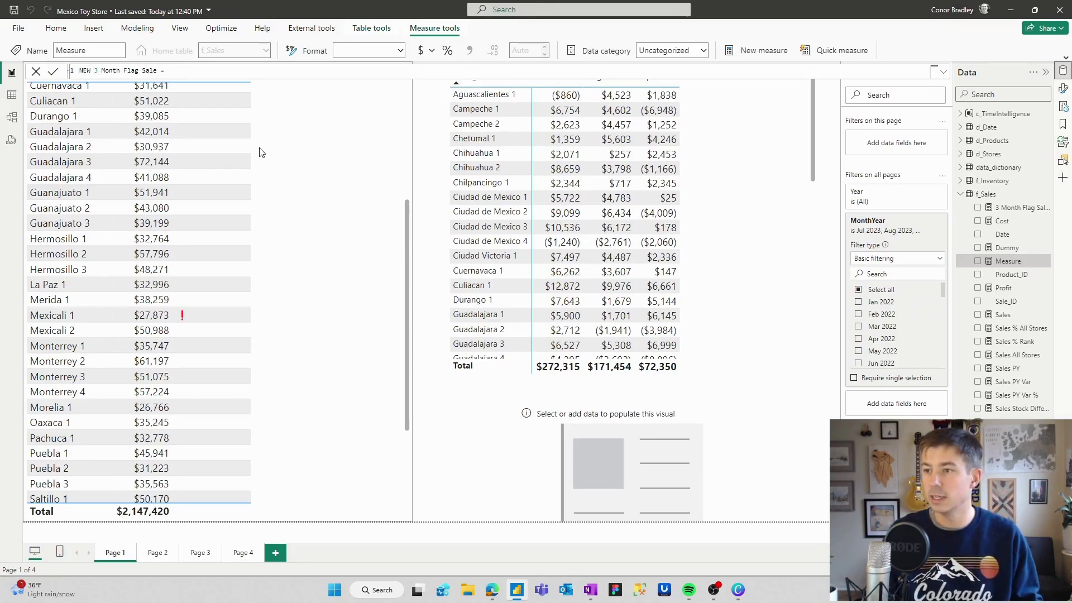
{"action": "key", "text": "shift+Return"}
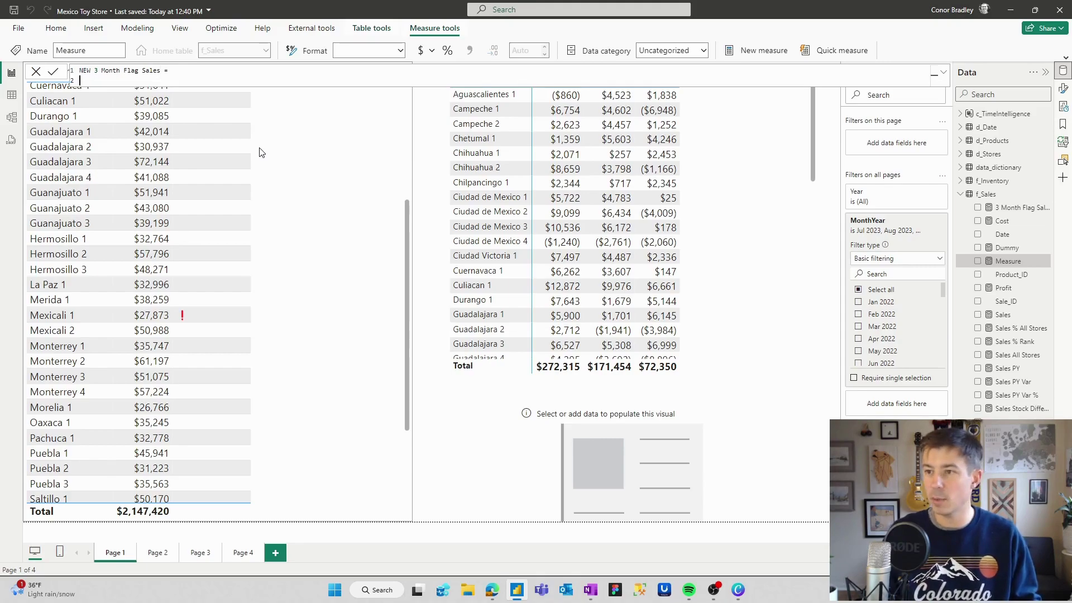
Declare the variable vMaxDate on a new line of the measure formula
{"action": "type", "text": "VAR"}
{"action": "key", "text": "Tab"}
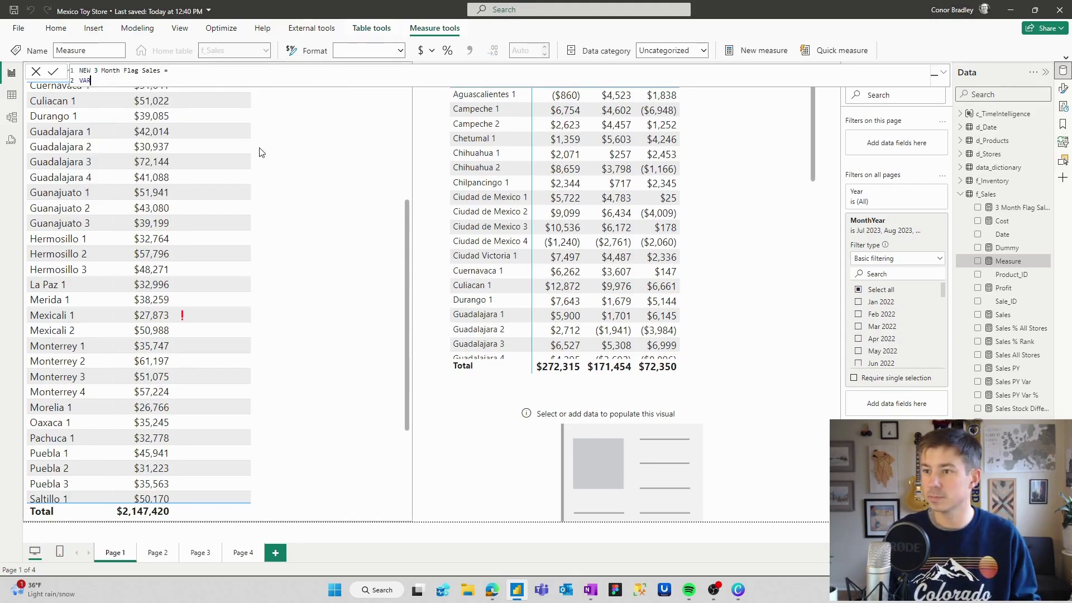
{"action": "type", "text": "vMax"}
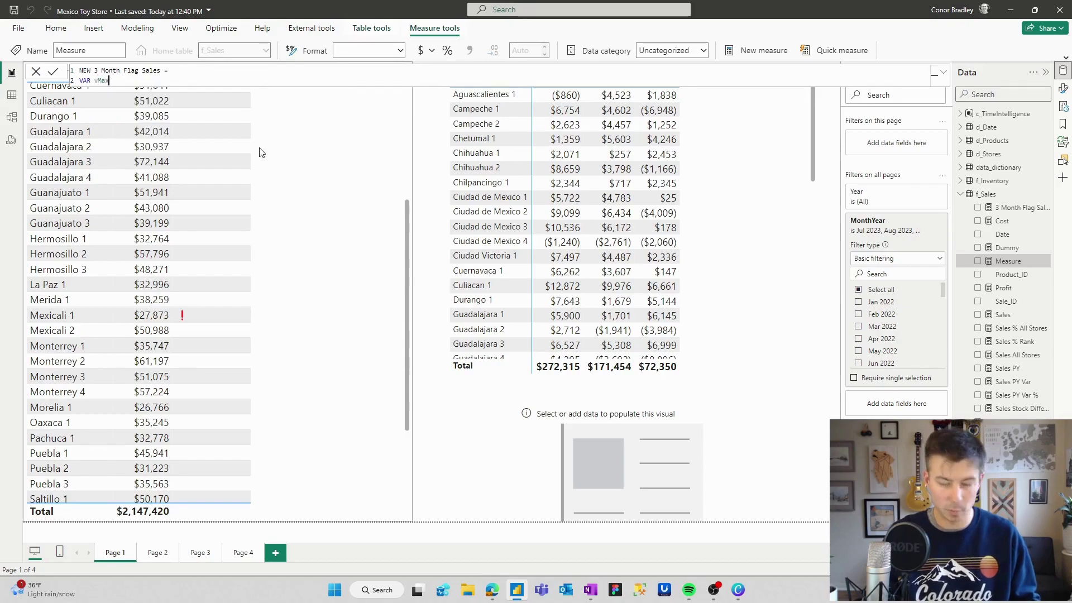
{"action": "type", "text": "Date"}
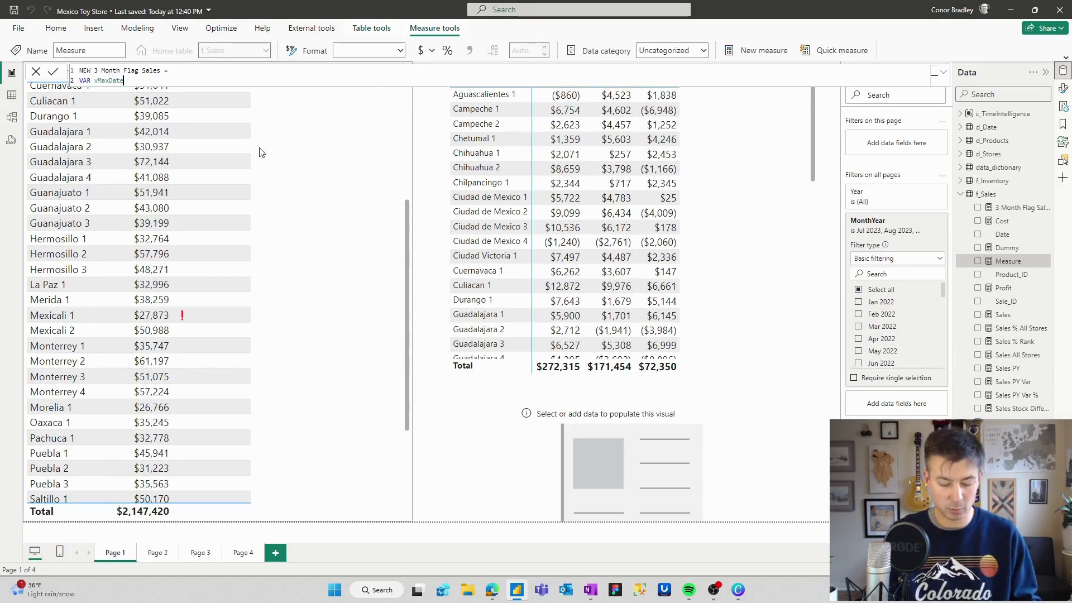
{"action": "type", "text": " ="}
{"action": "key", "text": "shift+Return"}
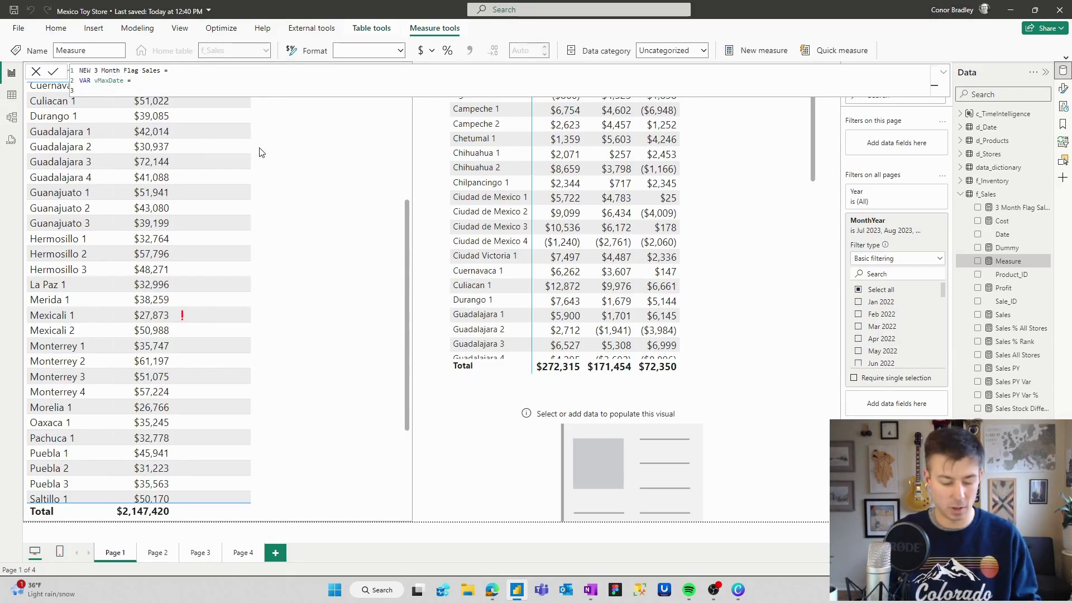
Begin the vMaxDate definition with a CALCULATE( call on its own line
{"action": "type", "text": "ca"}
{"action": "key", "text": "BackSpace"}
{"action": "key", "text": "BackSpace"}
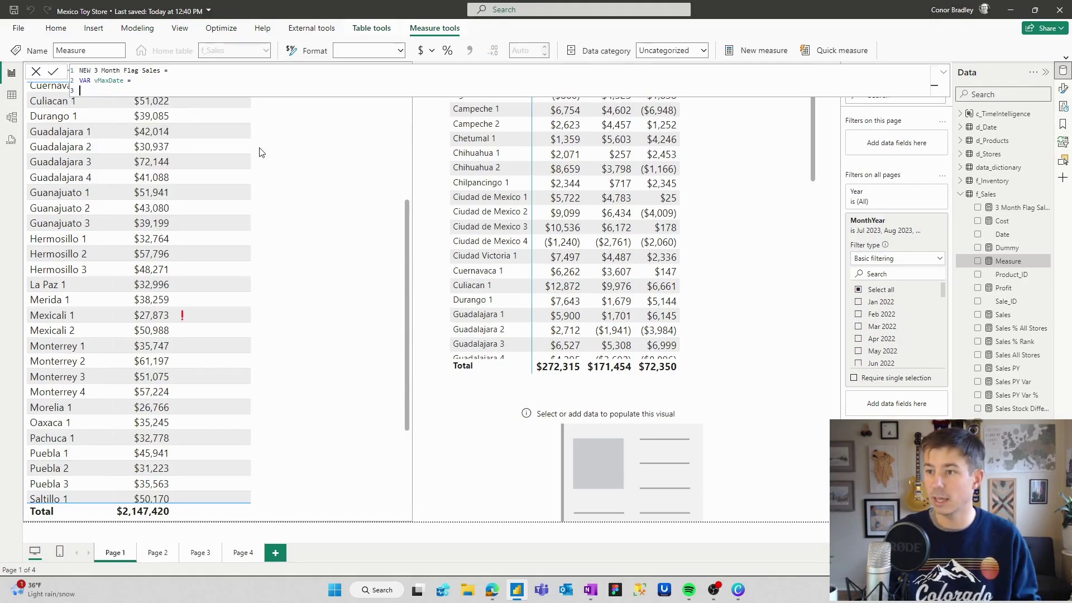
{"action": "type", "text": "CACL"}
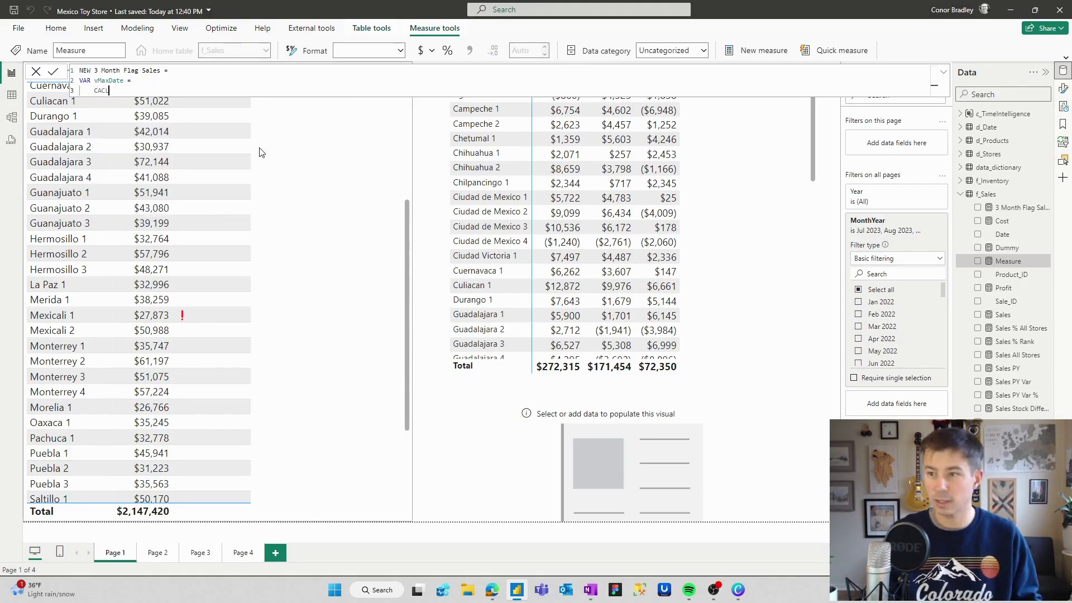
{"action": "key", "text": "BackSpace"}
{"action": "key", "text": "BackSpace"}
{"action": "type", "text": "LCULATE("}
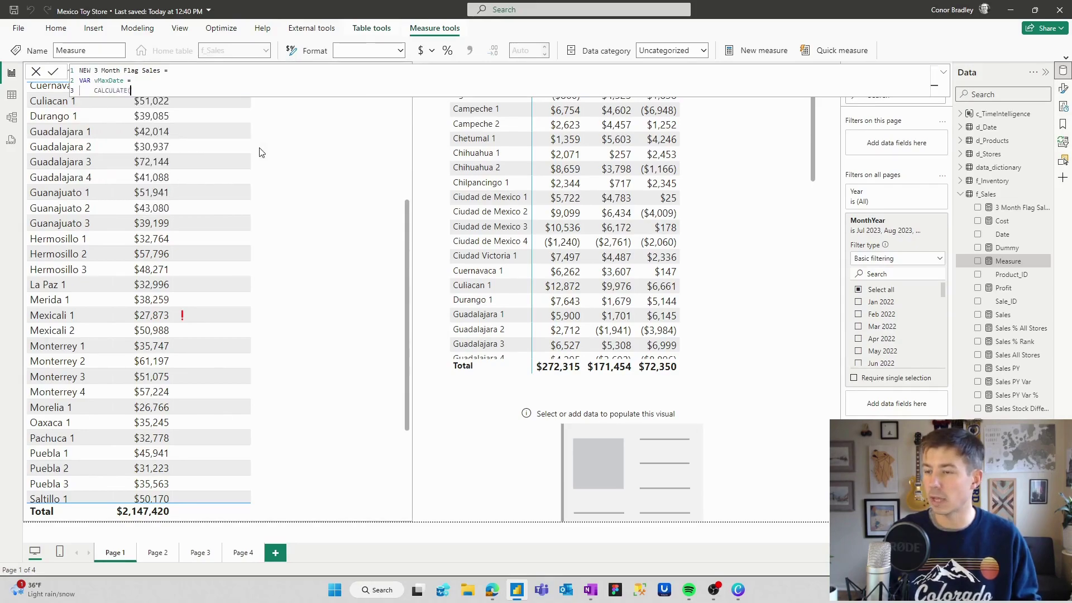
{"action": "key", "text": "shift+Return"}
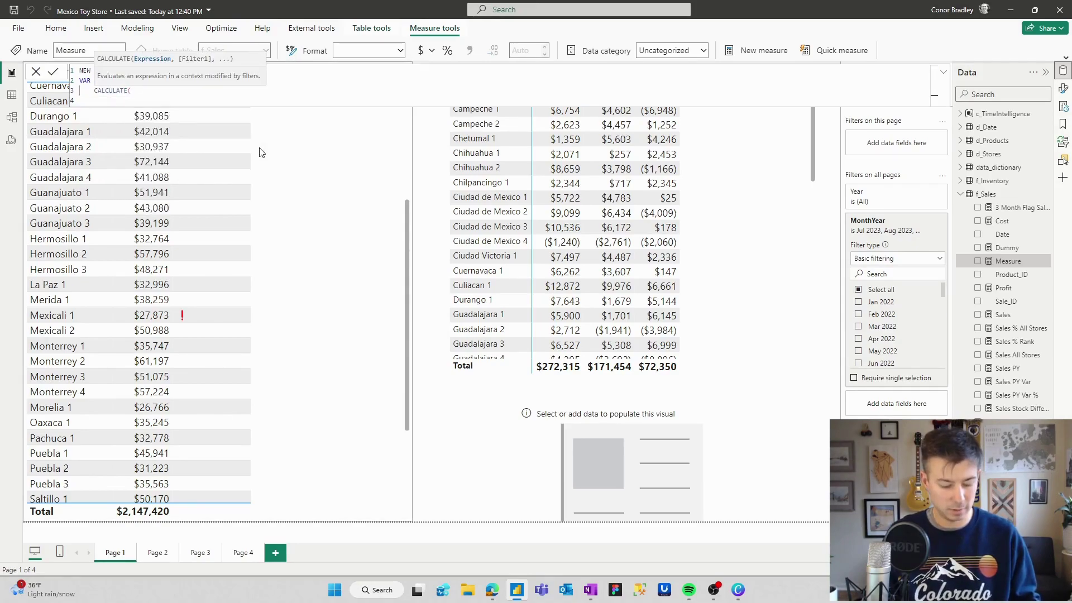
Enter MAX( f_Sales[Date] ) as the CALCULATE expression and start a new line for its filter argument
{"action": "type", "text": "MAX( date"}
{"action": "key", "text": "Down"}
{"action": "key", "text": "Down"}
{"action": "key", "text": "Down"}
{"action": "key", "text": "Down"}
{"action": "key", "text": "Down"}
{"action": "key", "text": "Down"}
{"action": "key", "text": "Down"}
{"action": "key", "text": "Down"}
{"action": "key", "text": "Down"}
{"action": "key", "text": "Down"}
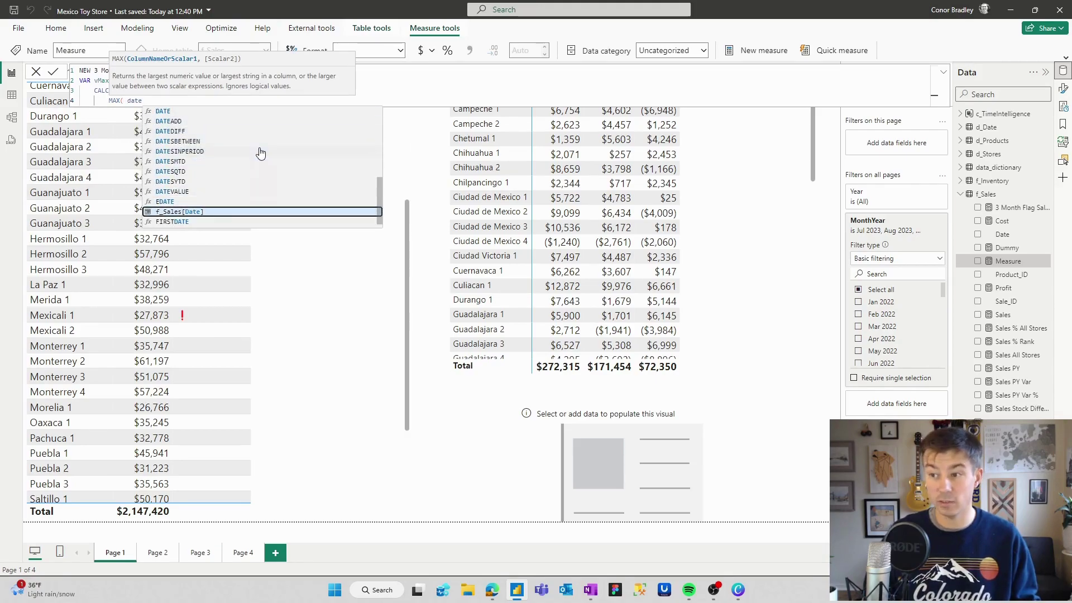
{"action": "key", "text": "Tab"}
{"action": "type", "text": ")"}
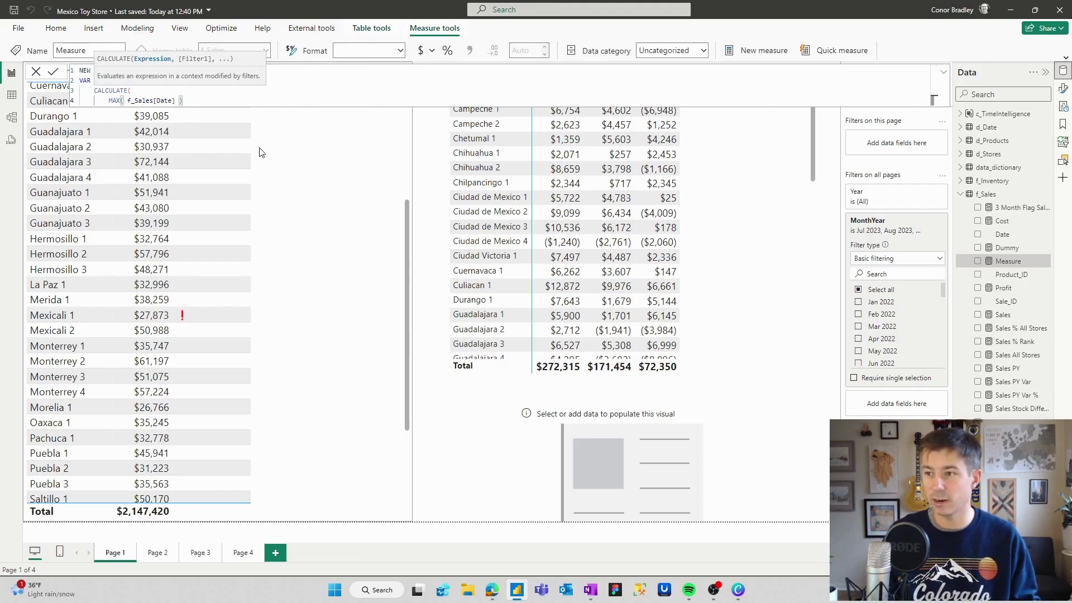
{"action": "type", "text": ","}
{"action": "key", "text": "shift+Return"}
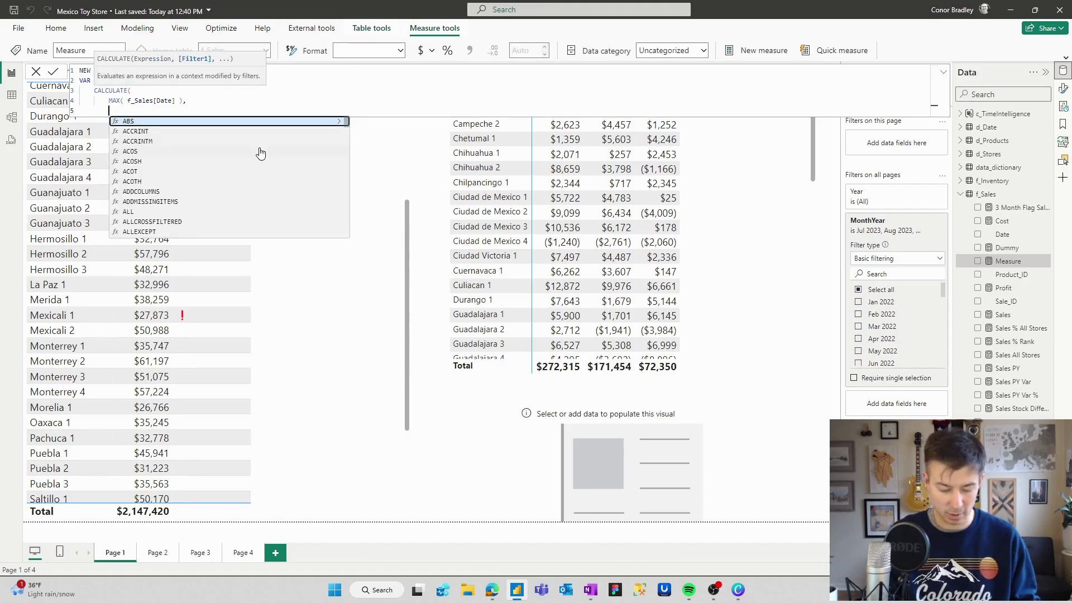
Add ALL( f_Sales ) as the filter of the vMaxDate calculation and close the CALCULATE on its own line
{"action": "type", "text": "ALL"}
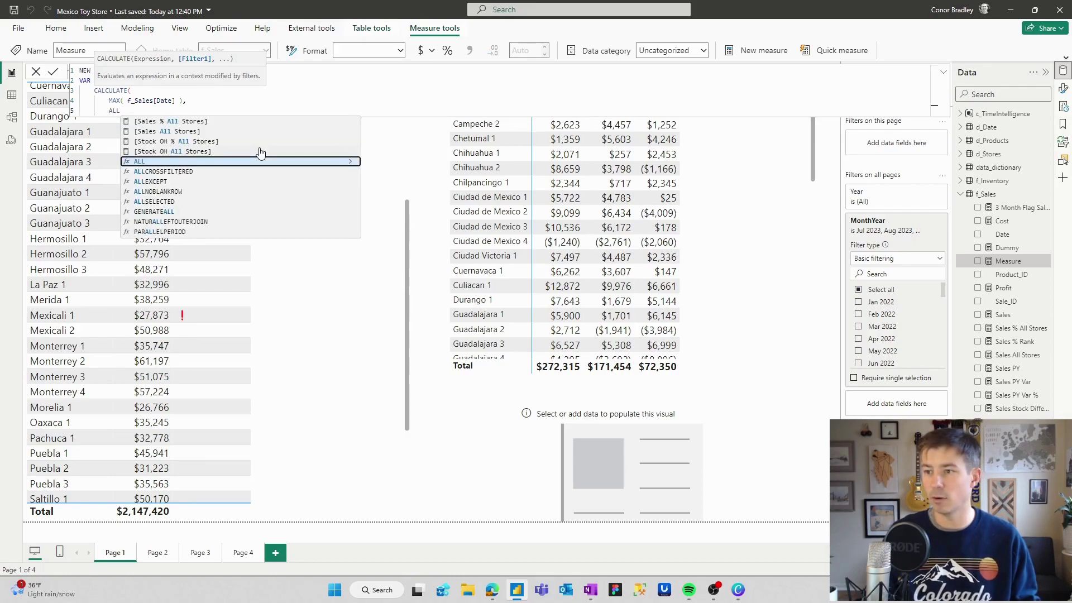
{"action": "type", "text": "( sales"}
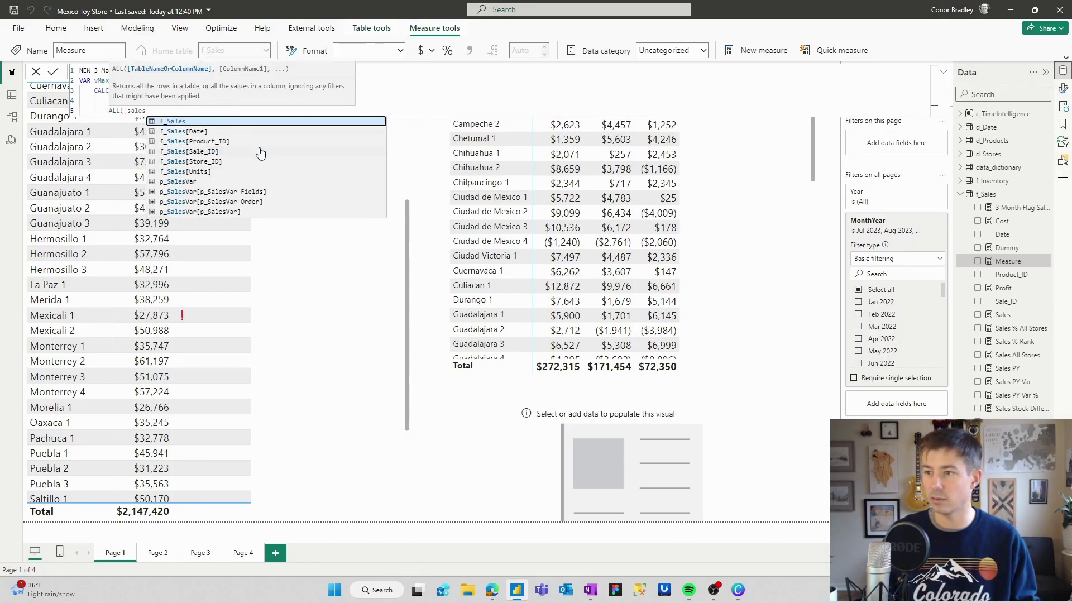
{"action": "key", "text": "Tab"}
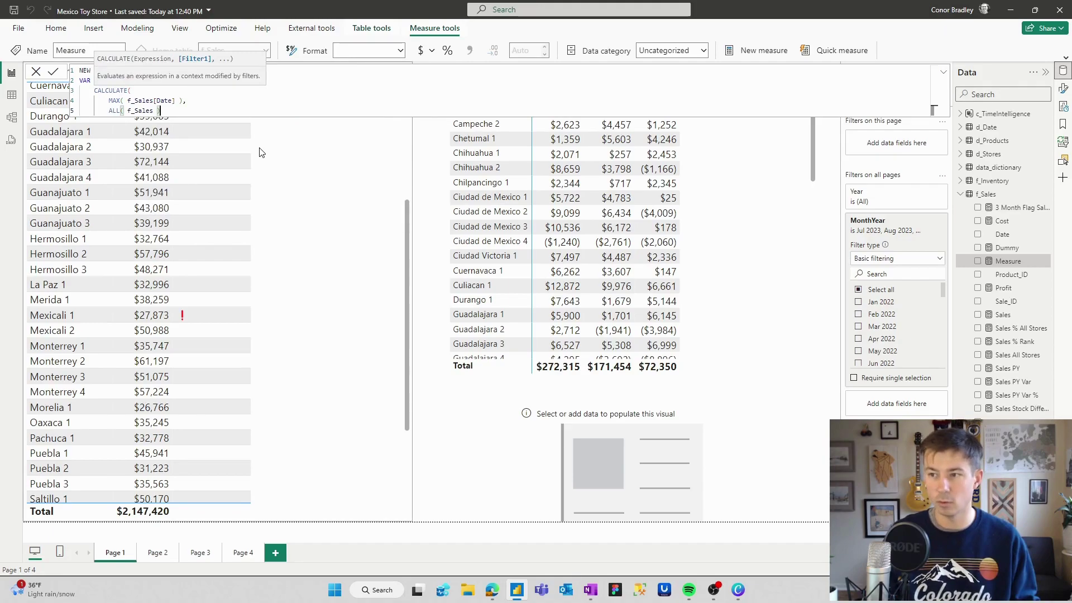
{"action": "key", "text": "shift+Return"}
{"action": "type", "text": ")"}
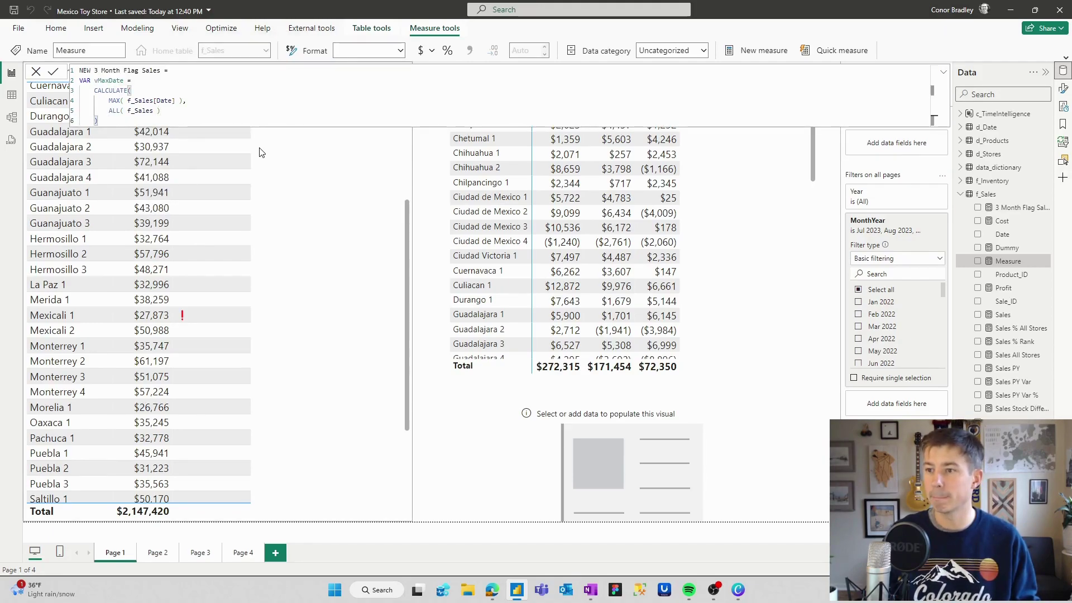
Declare a second variable, vMaxMth1, on a new line of the measure formula
{"action": "key", "text": "shift+Return"}
{"action": "type", "text": "VAR"}
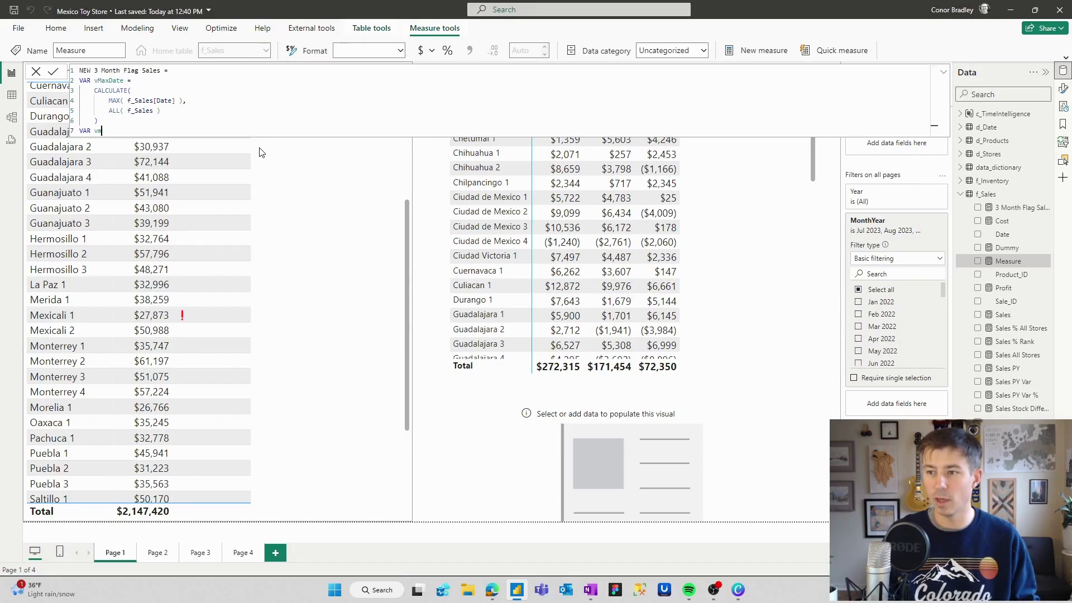
{"action": "type", "text": "vMaxMth1 ="}
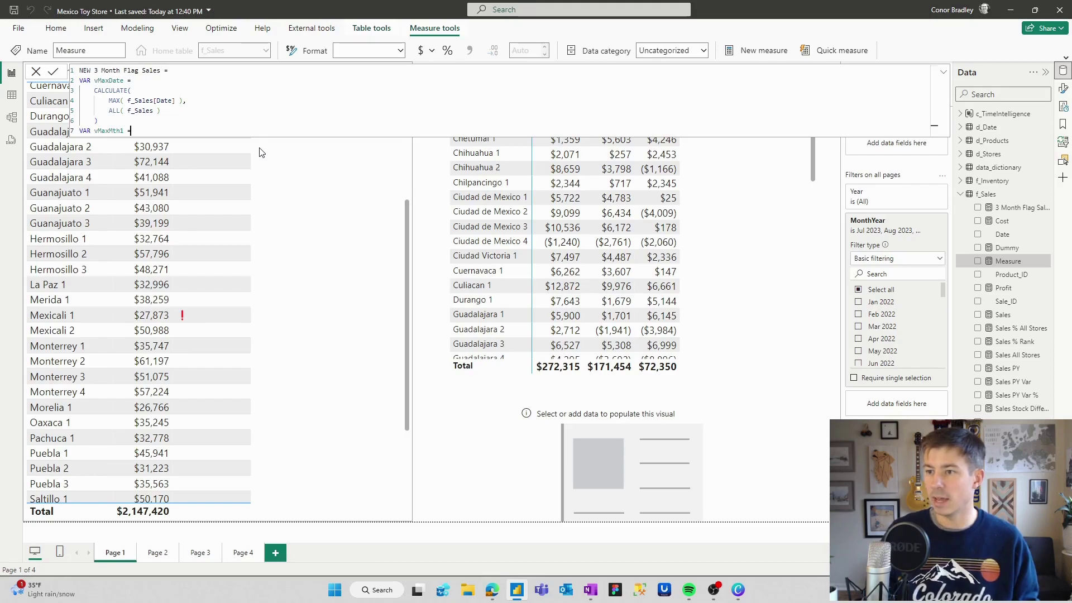
{"action": "key", "text": "Return"}
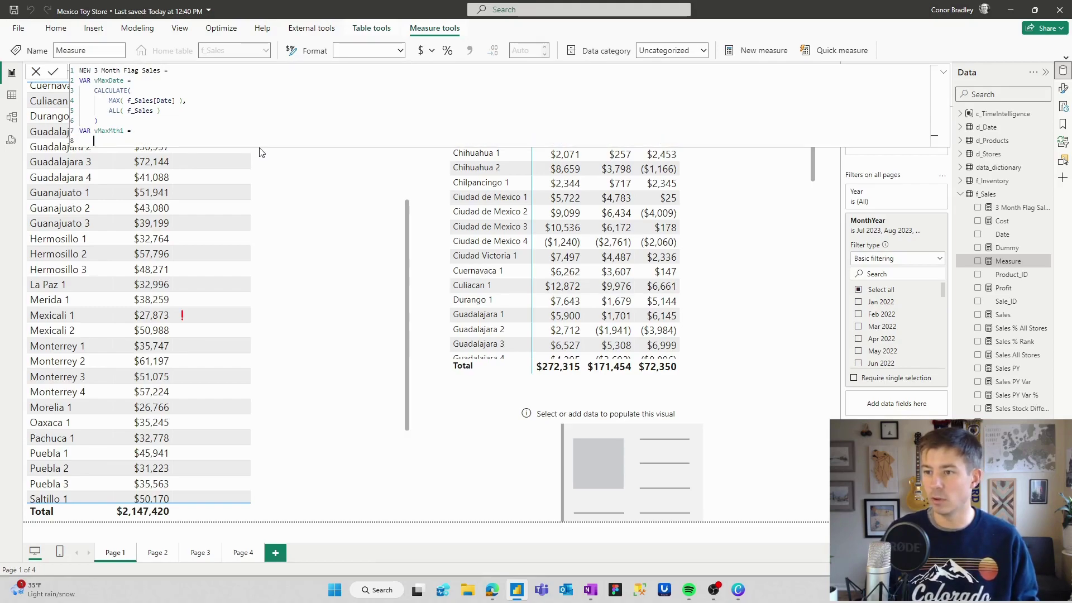
Begin the vMaxMth1 definition with a CALCULATE whose expression is MAX( d_Date[MonthIndex] )
{"action": "type", "text": "CALCULATE("}
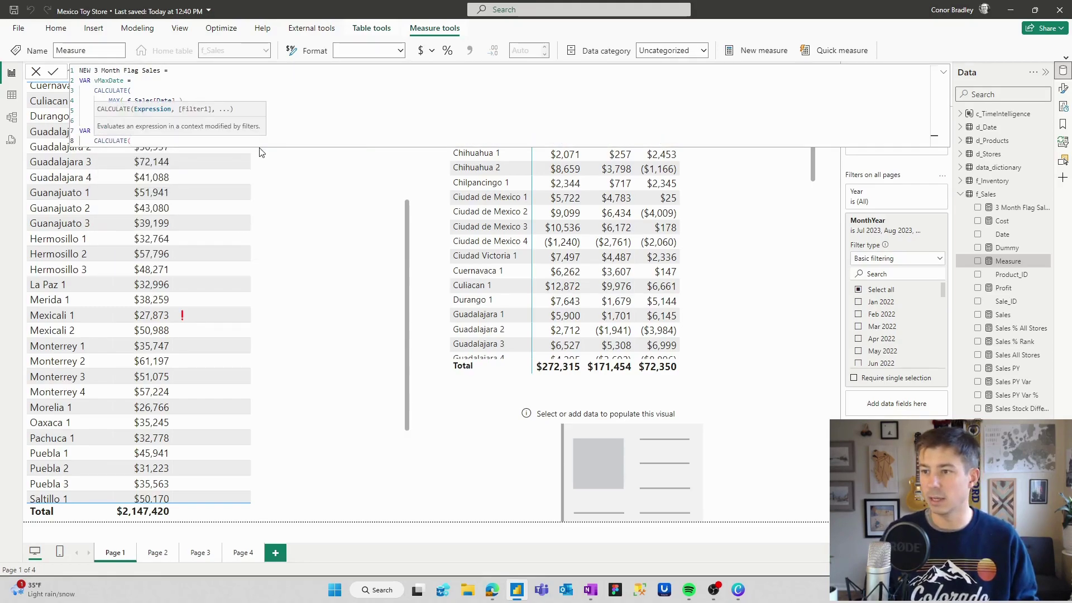
{"action": "key", "text": "Return"}
{"action": "type", "text": "MAX("}
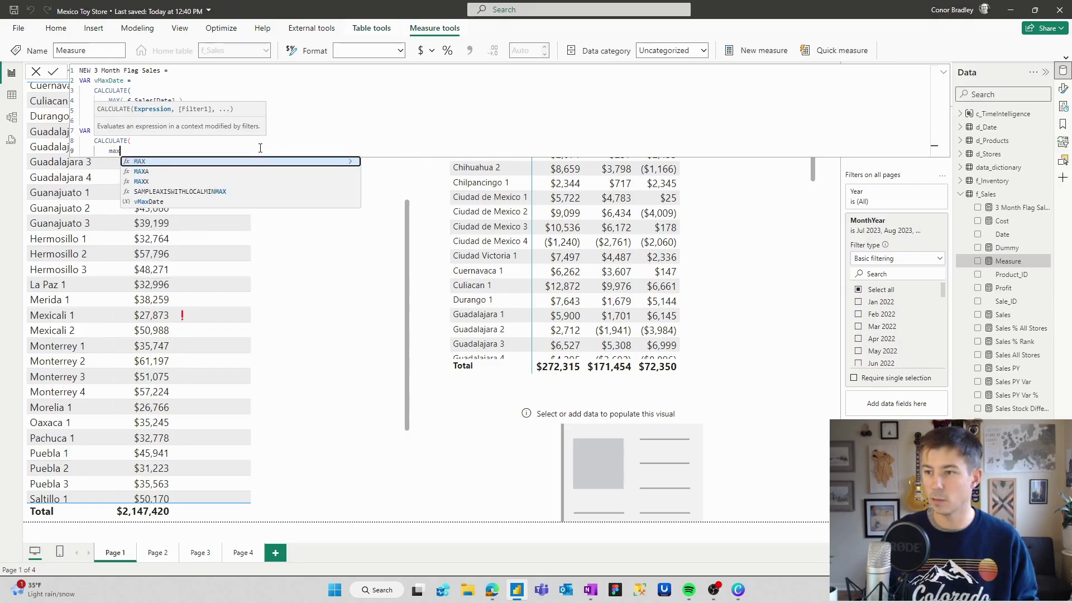
{"action": "type", "text": " d_Date[MonthIndex]"}
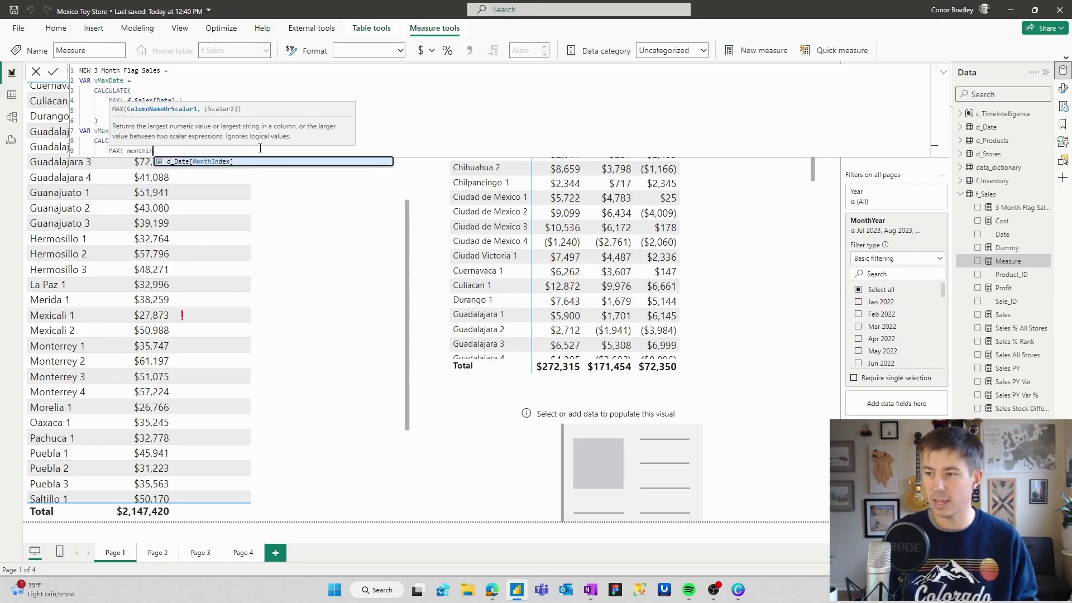
{"action": "type", "text": " ),"}
{"action": "key", "text": "shift+Return"}
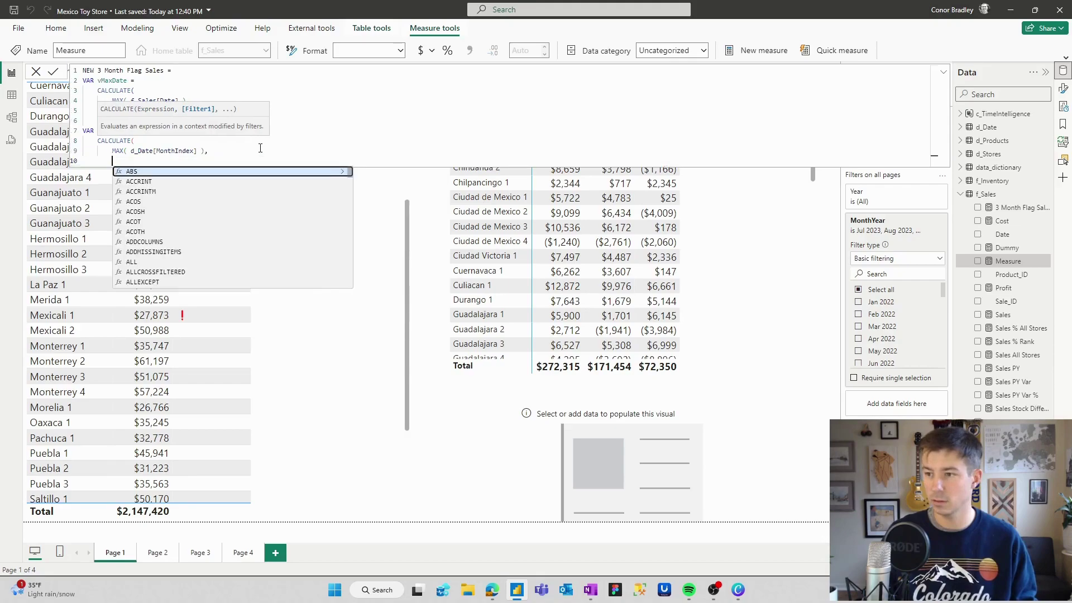
Add ALL( d_Date ) as the first filter argument of the vMaxMth1 calculation
{"action": "type", "text": "ALL("}
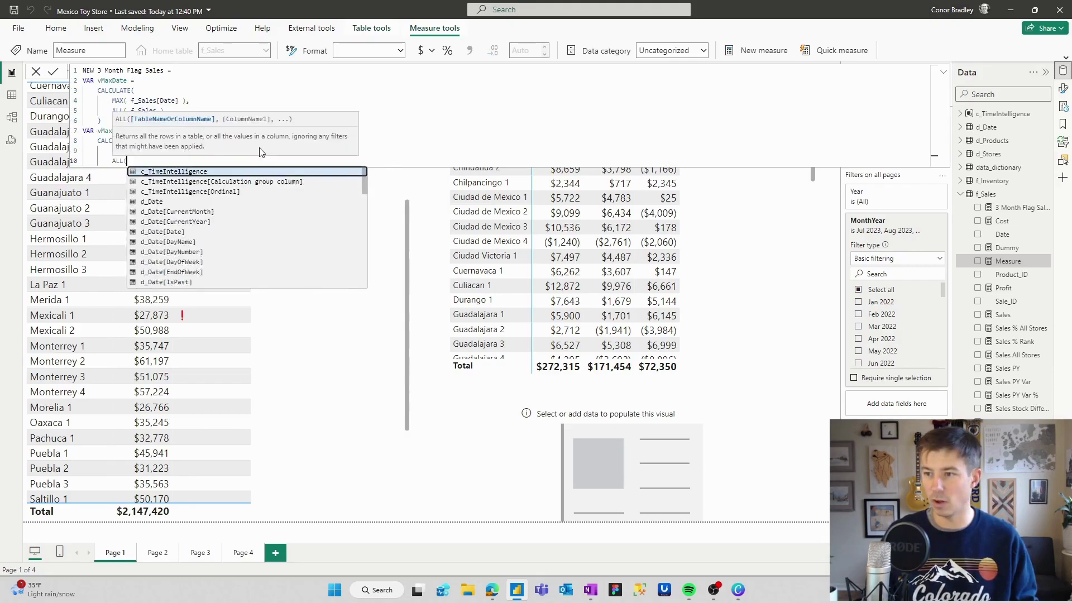
{"action": "type", "text": " date"}
{"action": "key", "text": "Up"}
{"action": "key", "text": "Up"}
{"action": "key", "text": "Up"}
{"action": "key", "text": "Tab"}
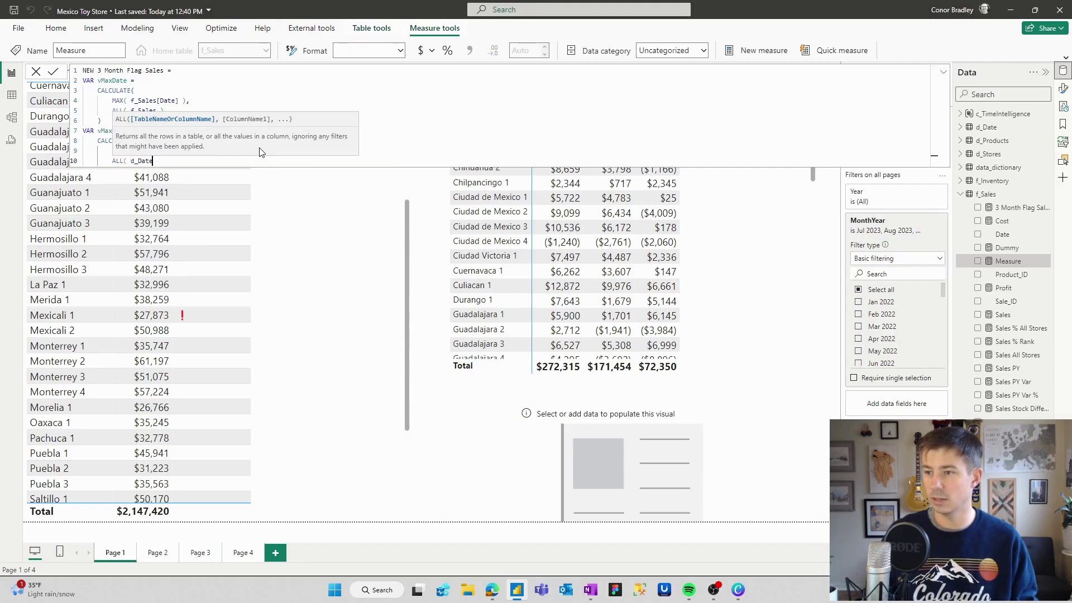
{"action": "type", "text": "),"}
{"action": "key", "text": "shift+Return"}
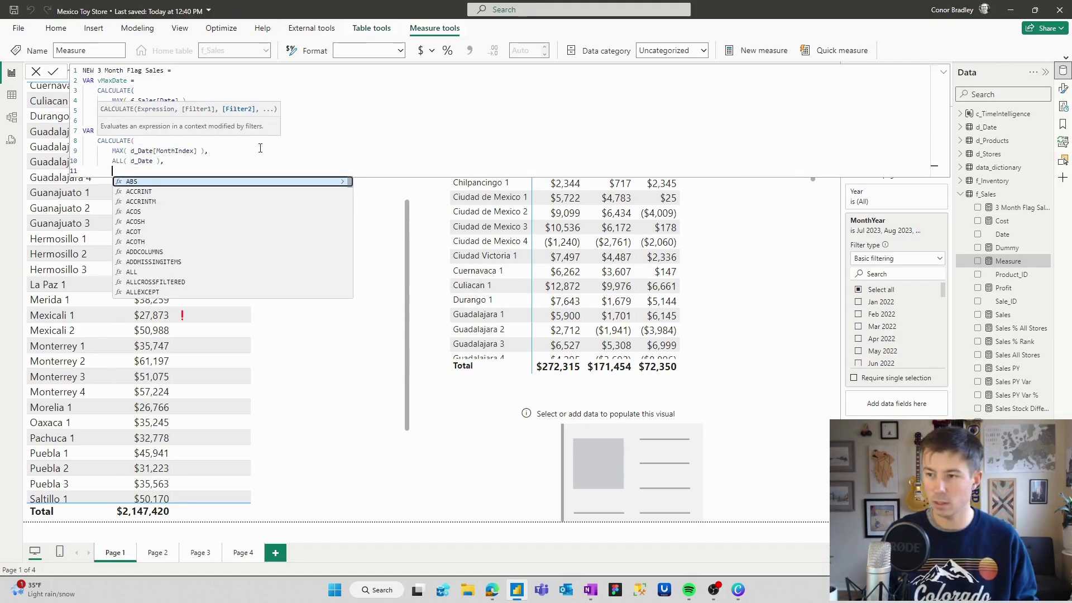
Add the filter d_Date[LastDayOfMonth] <= vMaxDate to the vMaxMth1 calculation and close the CALCULATE
{"action": "type", "text": "last"}
{"action": "key", "text": "Up"}
{"action": "key", "text": "Tab"}
{"action": "type", "text": "<"}
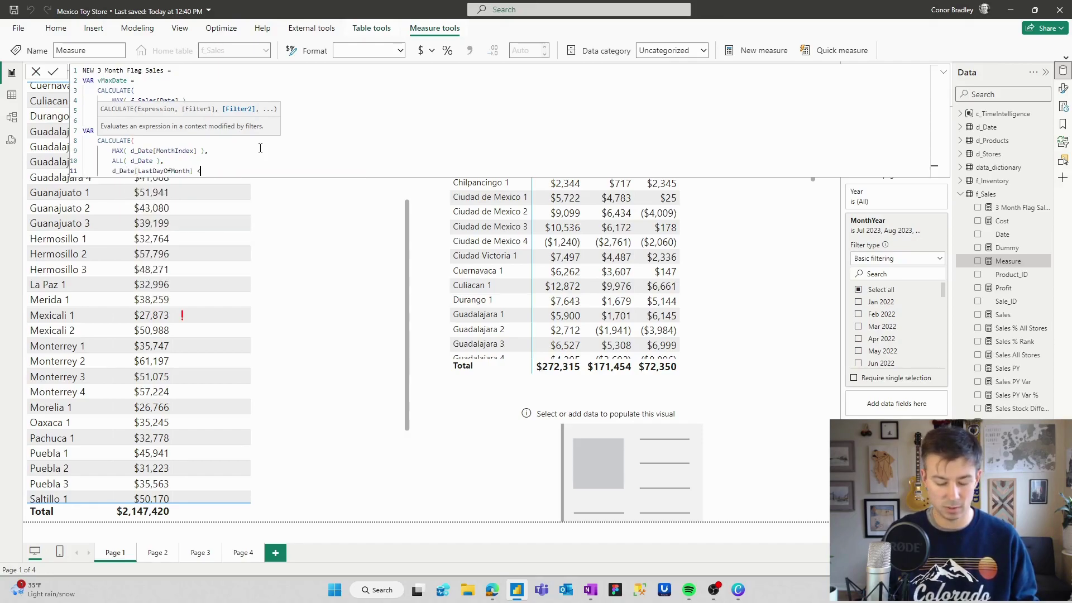
{"action": "type", "text": "= vm"}
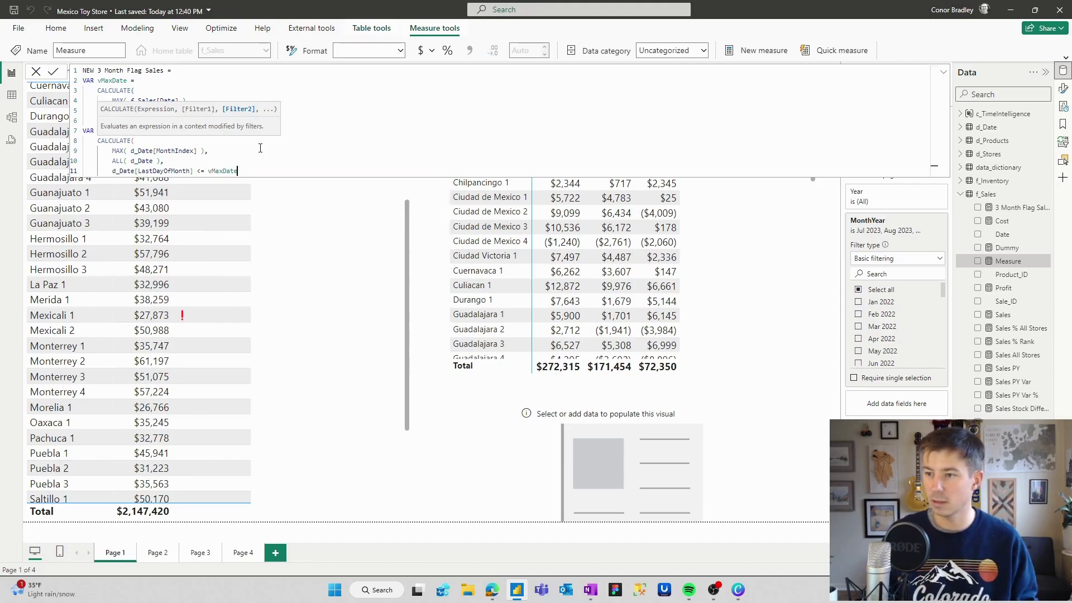
{"action": "key", "text": "shift+Return"}
{"action": "type", "text": ")"}
{"action": "key", "text": "shift+Return"}
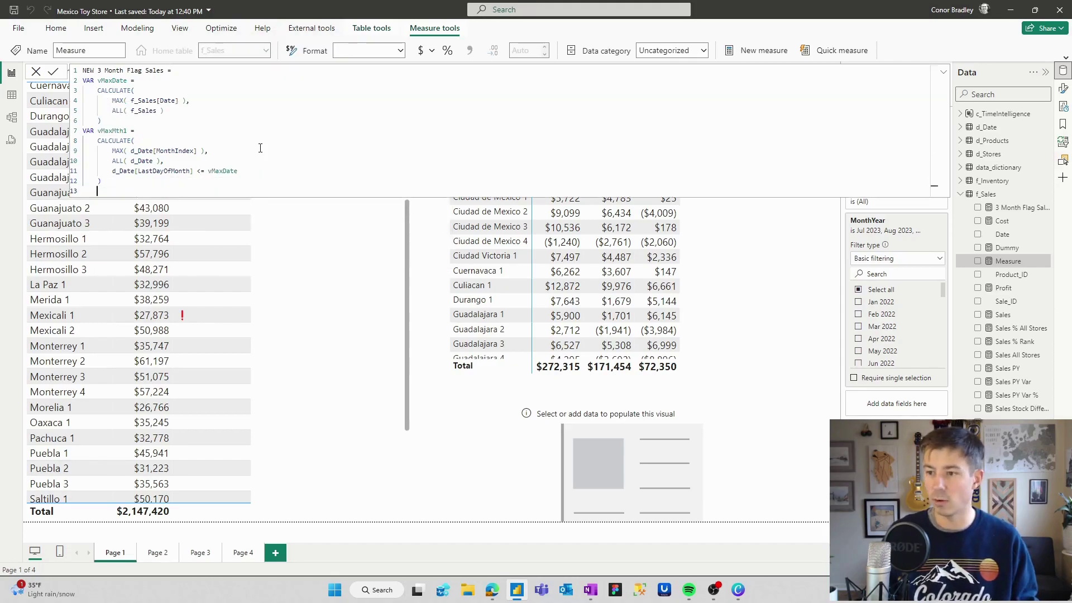
Finish the measure with RETURN vMaxDate, commit it, and add the measure to the empty card visual
{"action": "type", "text": "RETURN"}
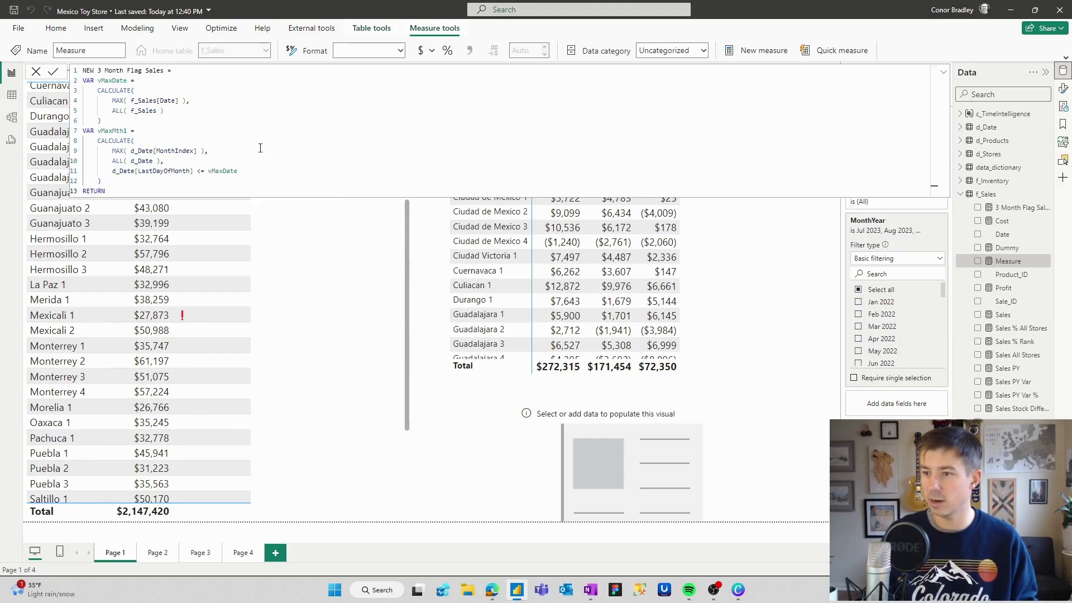
{"action": "key", "text": "shift+Return"}
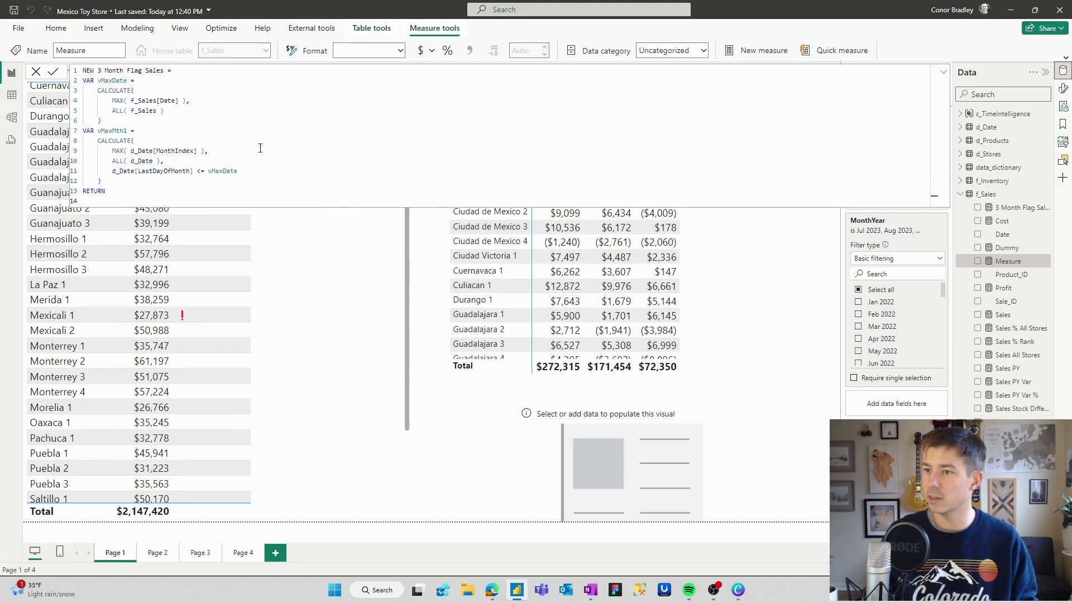
{"action": "type", "text": "vMaxDate"}
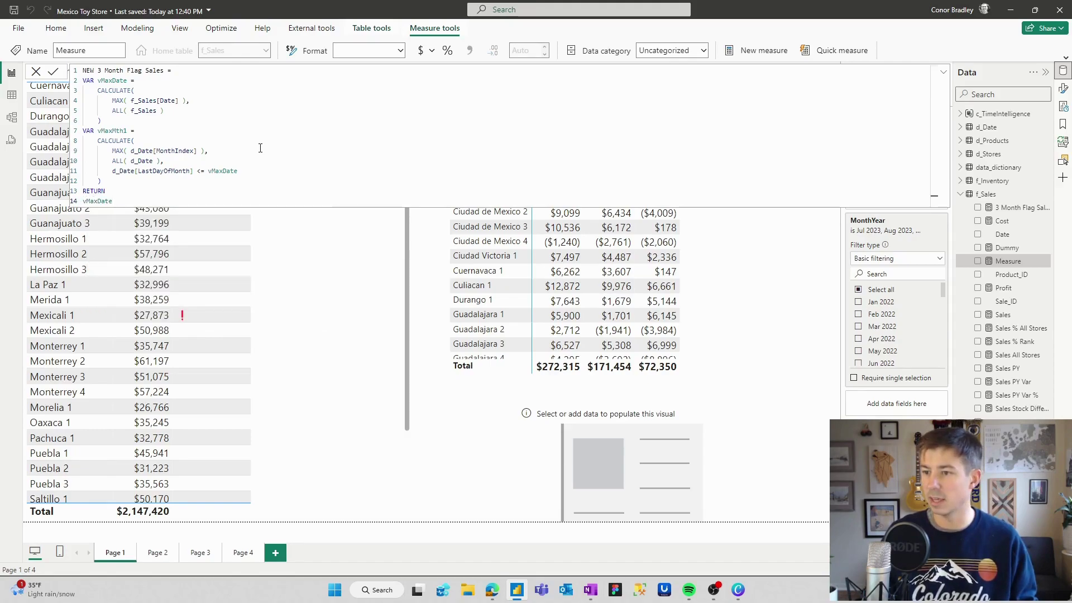
{"action": "key", "text": "Return"}
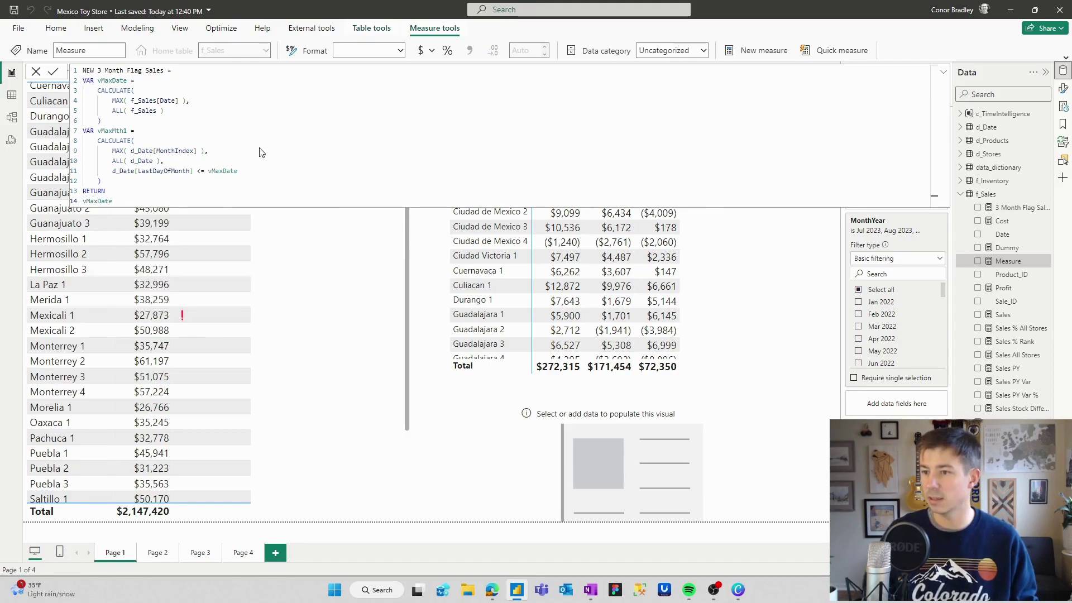
{"action": "left_click_drag", "start_coordinate": [1008, 260], "coordinate": [646, 491]}
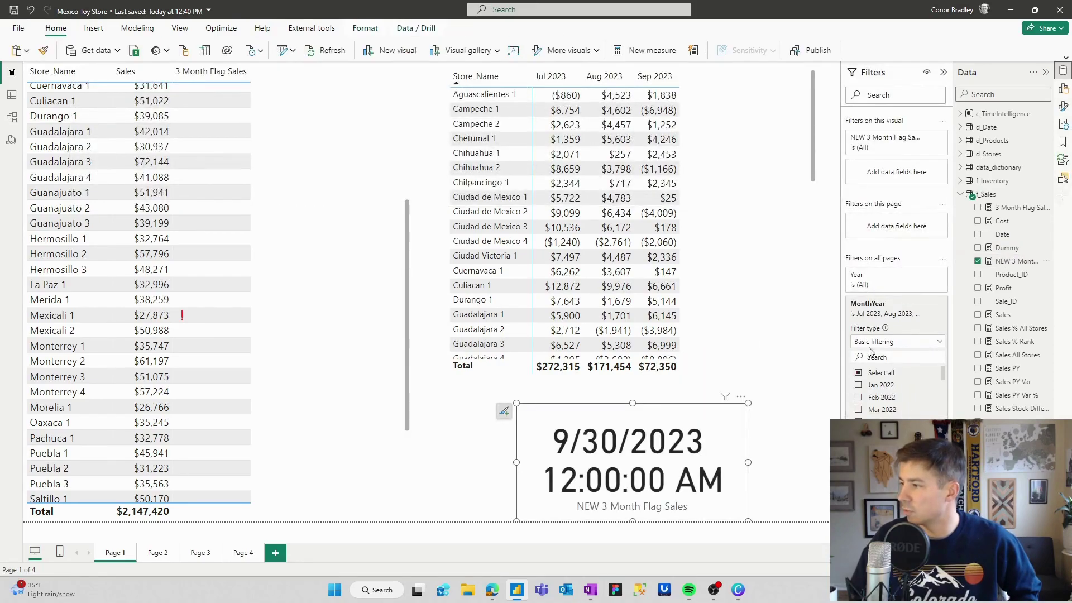
Reopen the NEW 3 Month Flag Sales formula, change the returned variable to vMaxMth1, and commit it
{"action": "left_click", "coordinate": [1005, 262]}
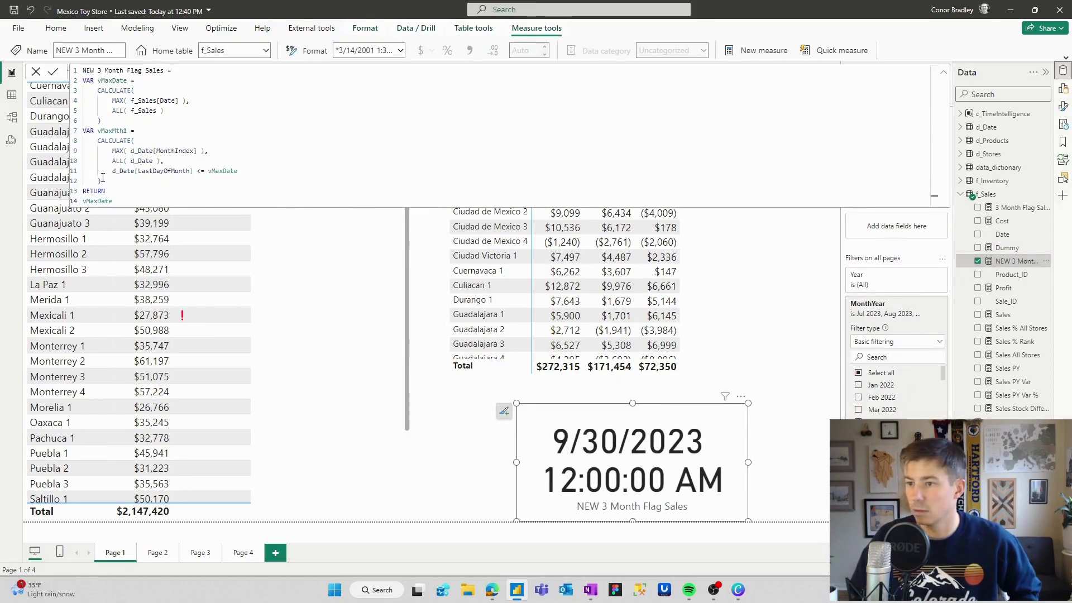
{"action": "left_click_drag", "start_coordinate": [117, 200], "coordinate": [101, 201]}
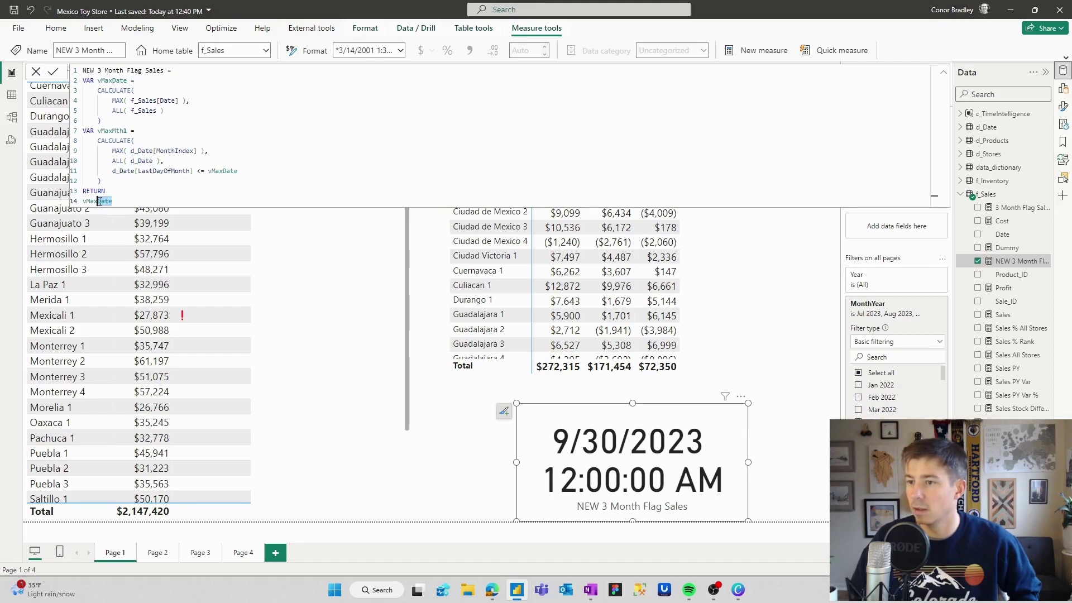
{"action": "type", "text": "Mth"}
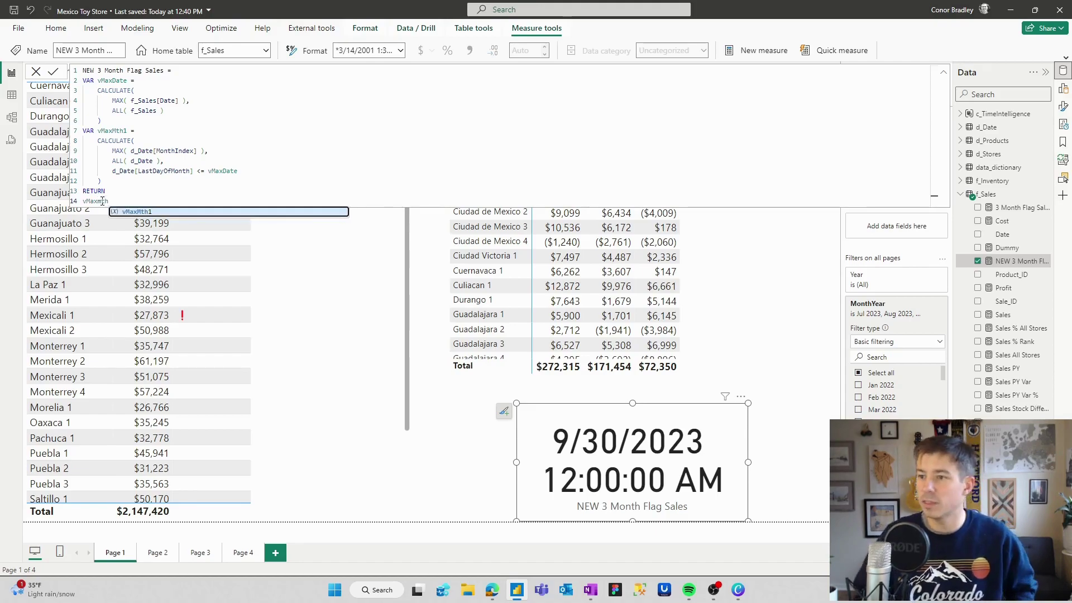
{"action": "left_click", "coordinate": [169, 214]}
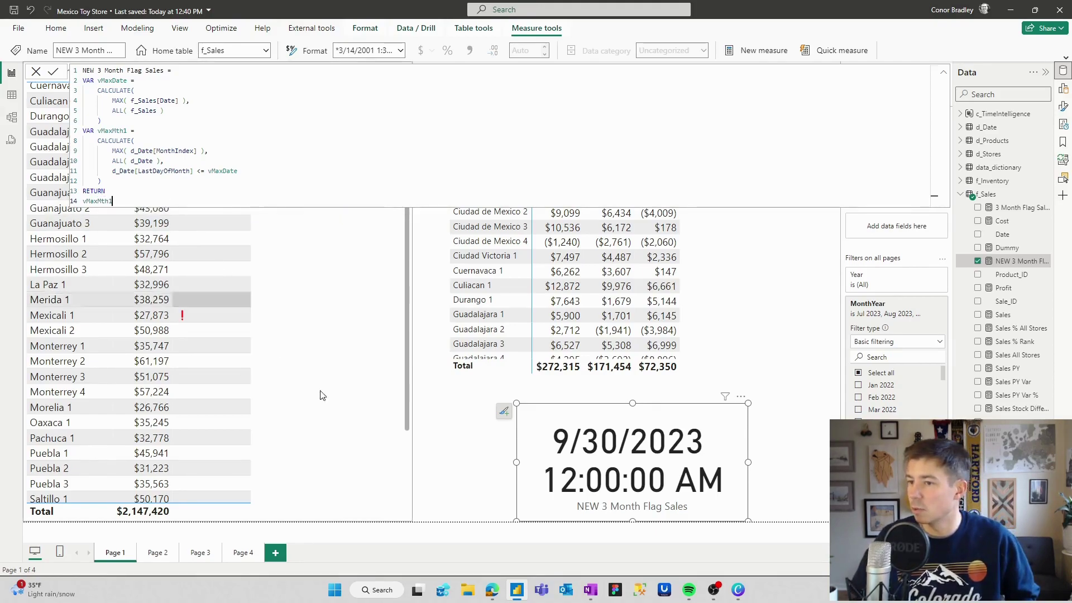
{"action": "key", "text": "Return"}
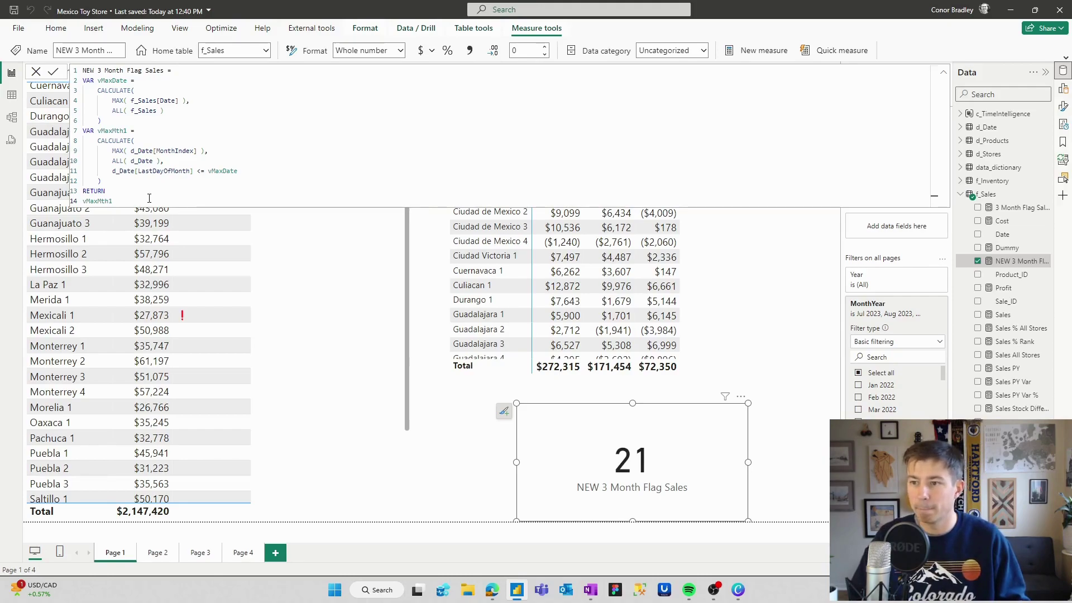
Rename the variable vMaxMth1 to vMaxMth and make the measure return vMaxMth - 1
{"action": "type", "text": "-"}
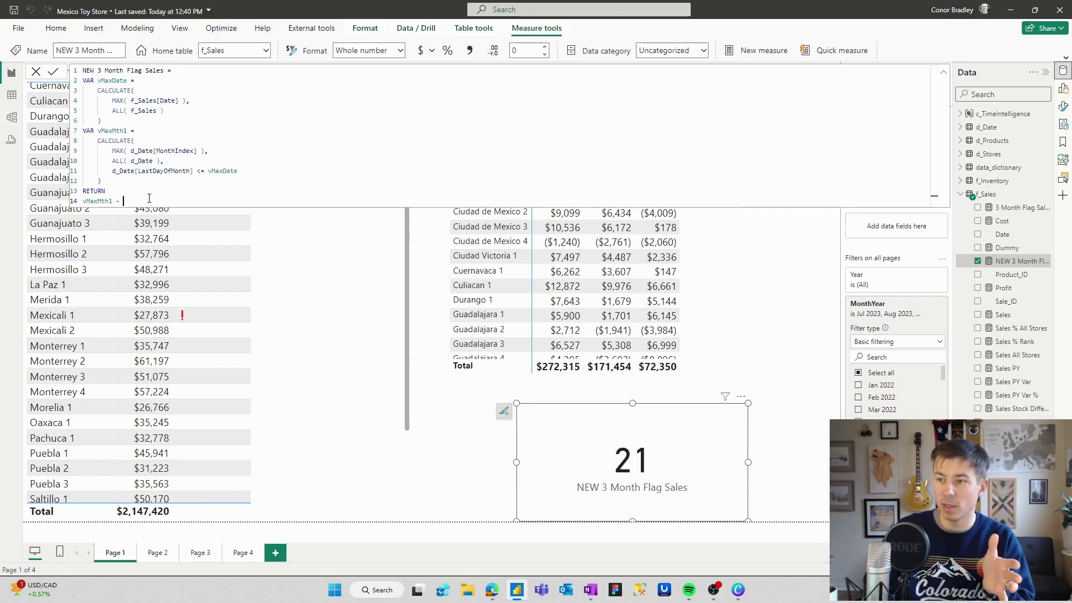
{"action": "left_click", "coordinate": [112, 195]}
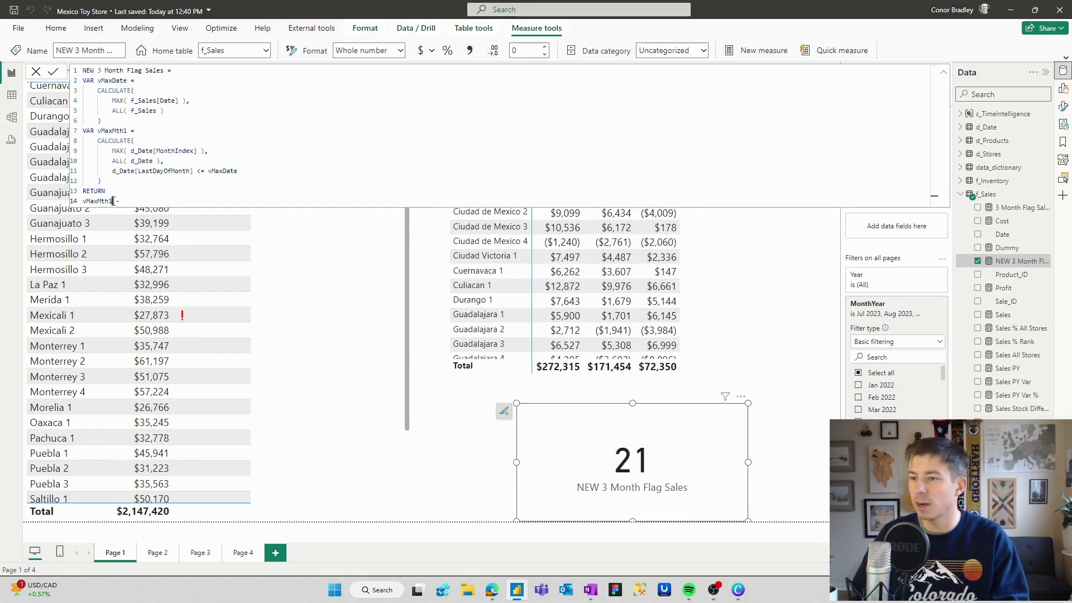
{"action": "key", "text": "BackSpace"}
{"action": "left_click", "coordinate": [128, 130]}
{"action": "key", "text": "BackSpace"}
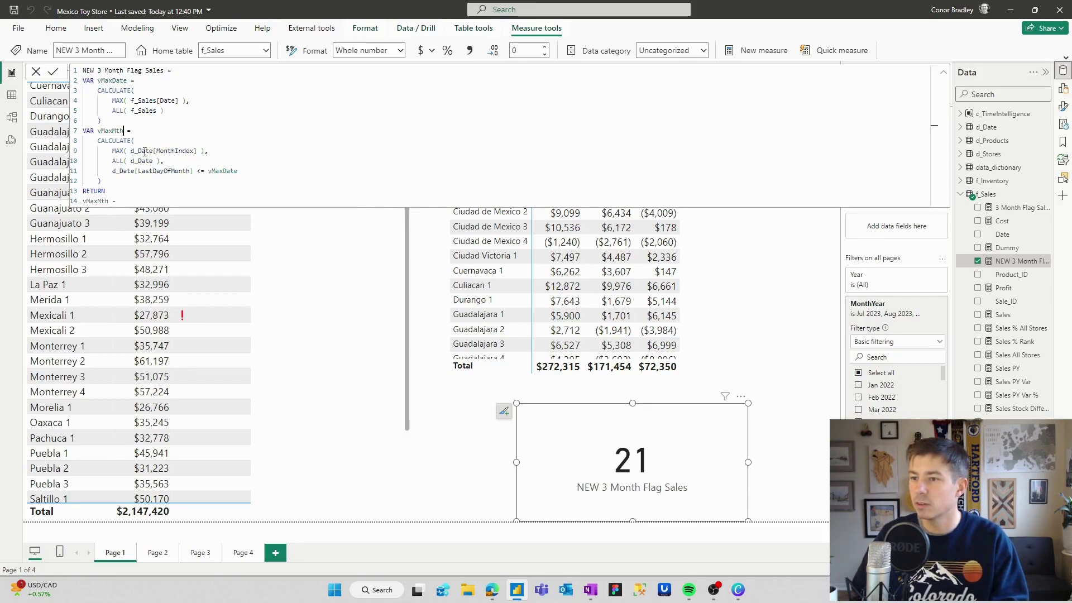
{"action": "left_click", "coordinate": [153, 199]}
{"action": "type", "text": "1"}
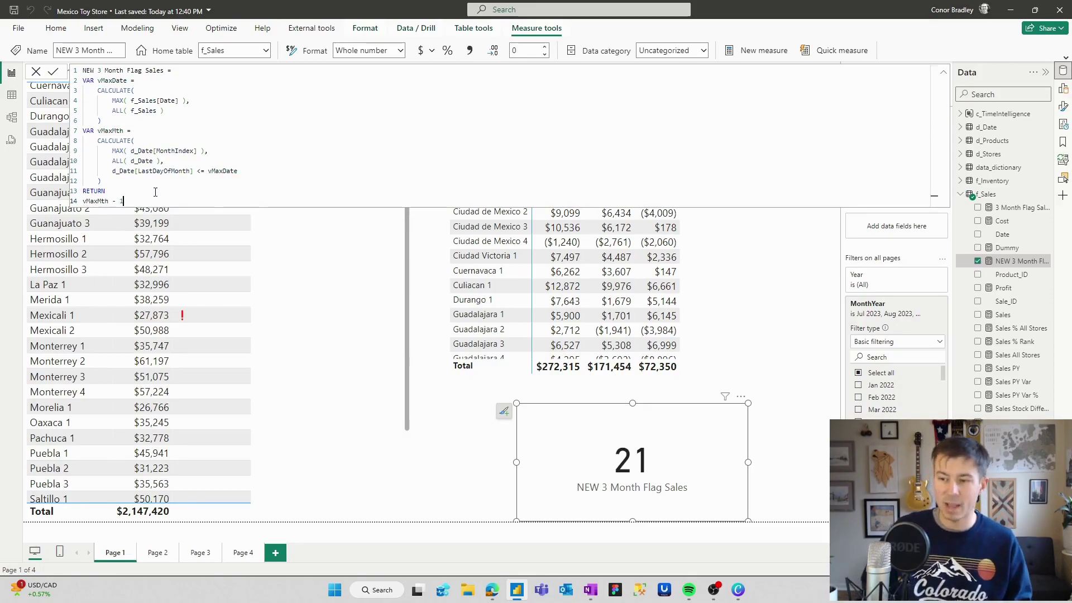
{"action": "left_click", "coordinate": [462, 541]}
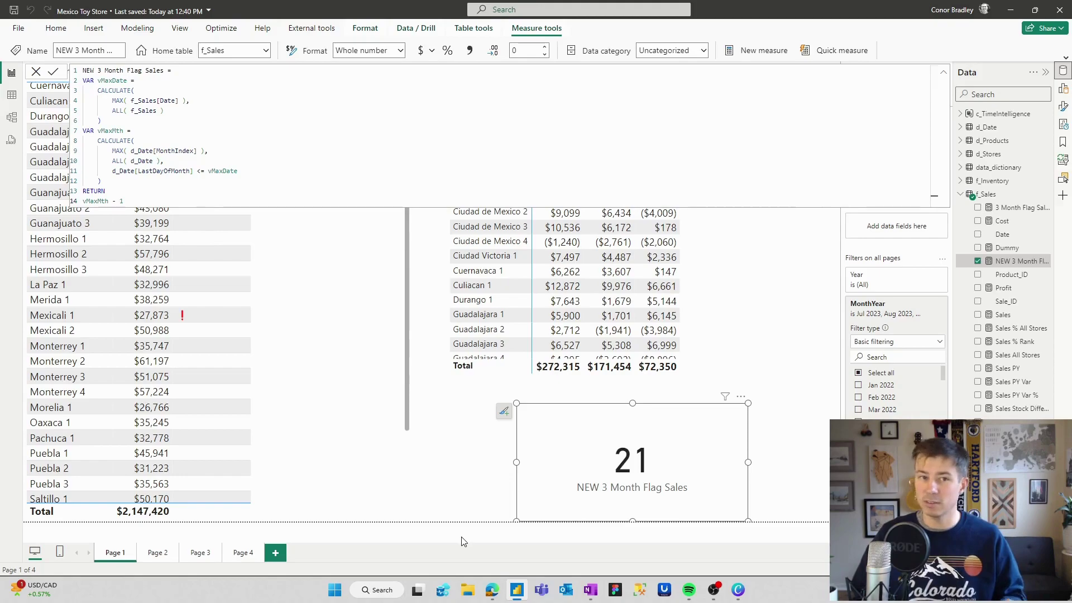
Test other month offsets by making the measure return vMaxMth - 2, followed by vMaxMth - 12
{"action": "left_click", "coordinate": [163, 200]}
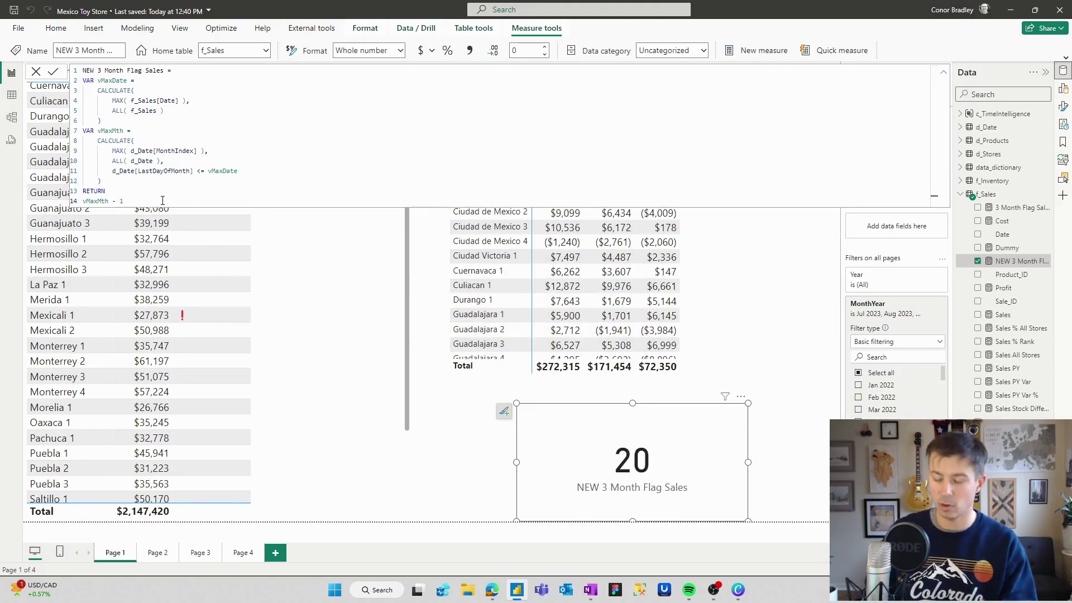
{"action": "key", "text": "BackSpace"}
{"action": "type", "text": "2"}
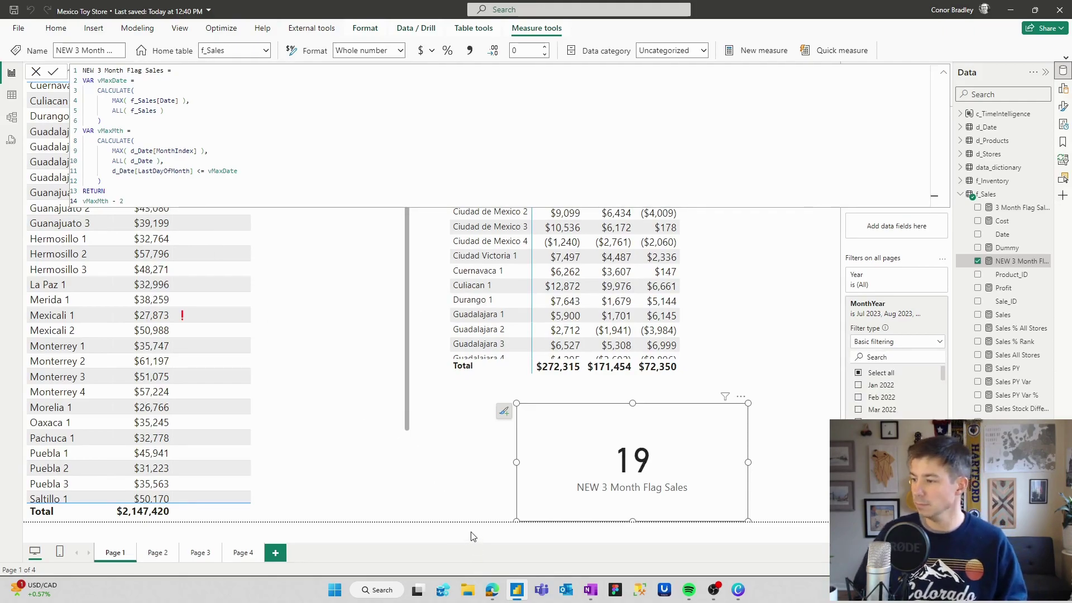
{"action": "left_click", "coordinate": [443, 539]}
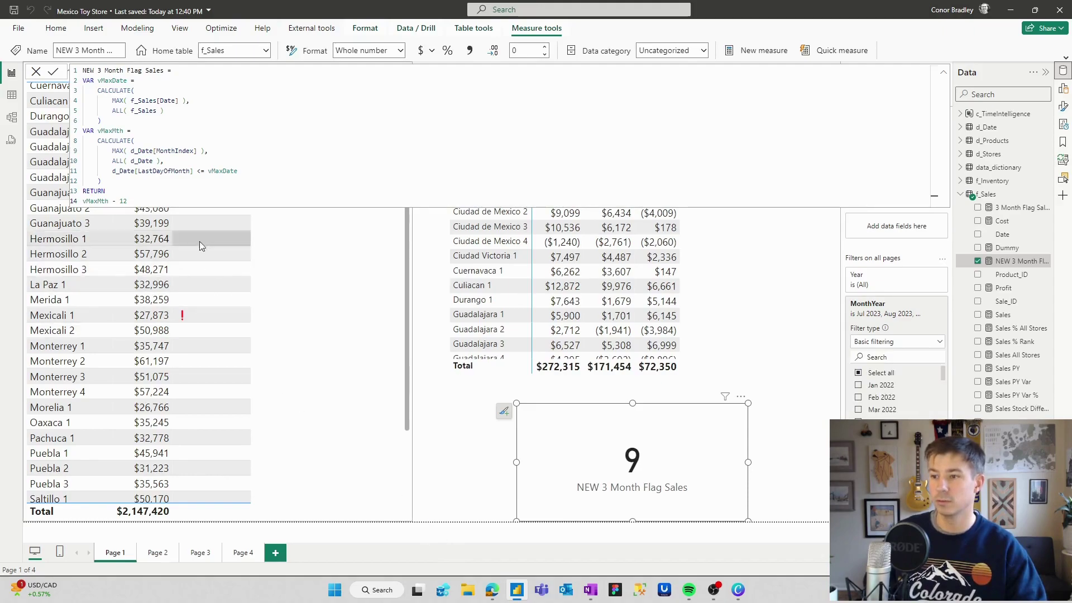
Test further month offsets by making the measure return vMaxMth - 13, followed by vMaxMth - 14
{"action": "left_click", "coordinate": [182, 196]}
{"action": "key", "text": "BackSpace"}
{"action": "type", "text": "3"}
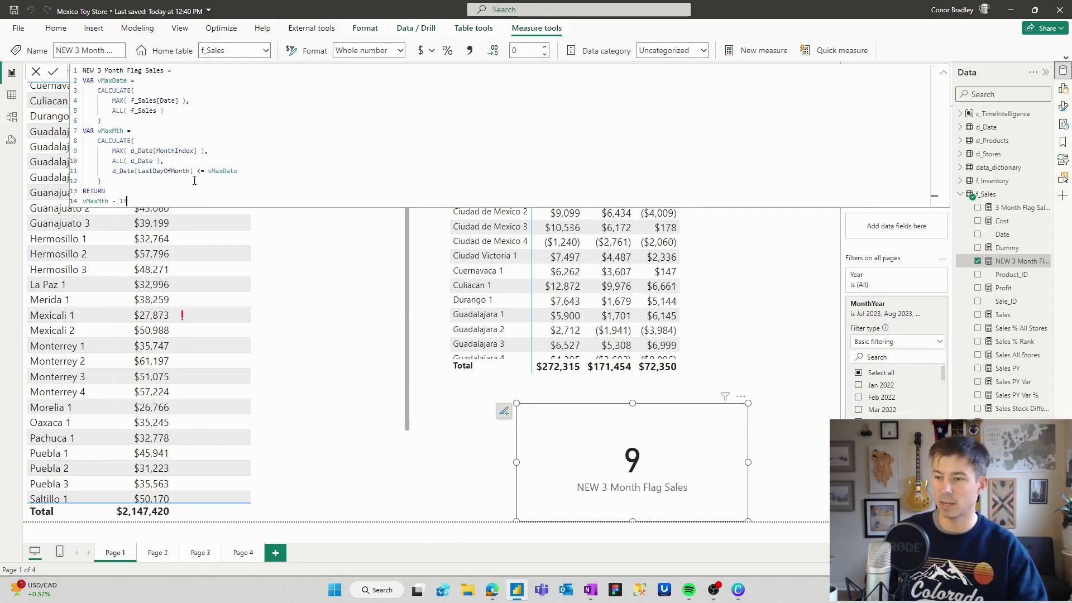
{"action": "left_click", "coordinate": [535, 539]}
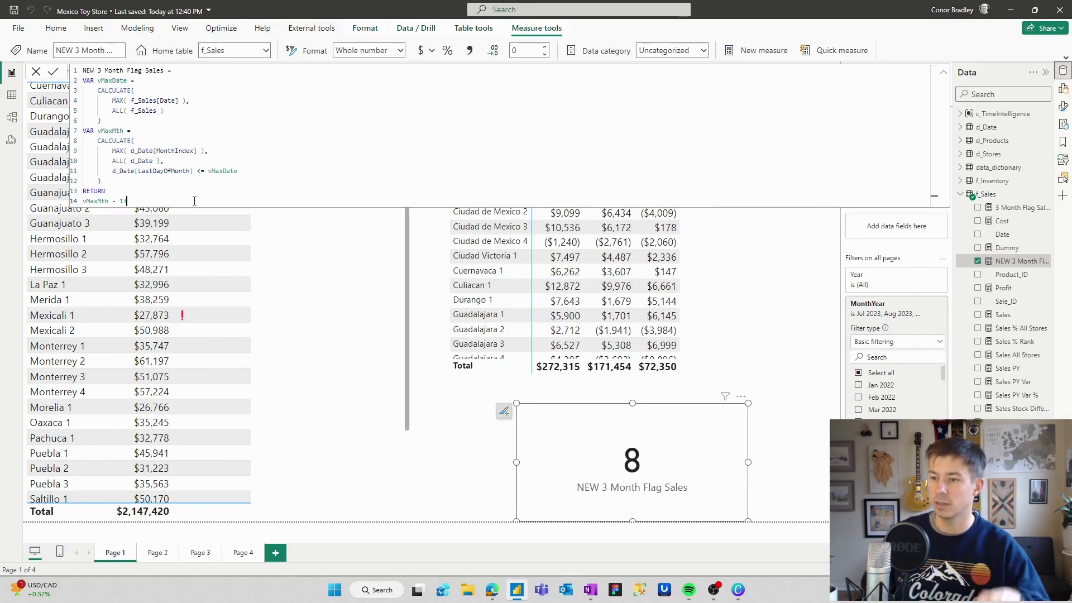
{"action": "left_click", "coordinate": [400, 531]}
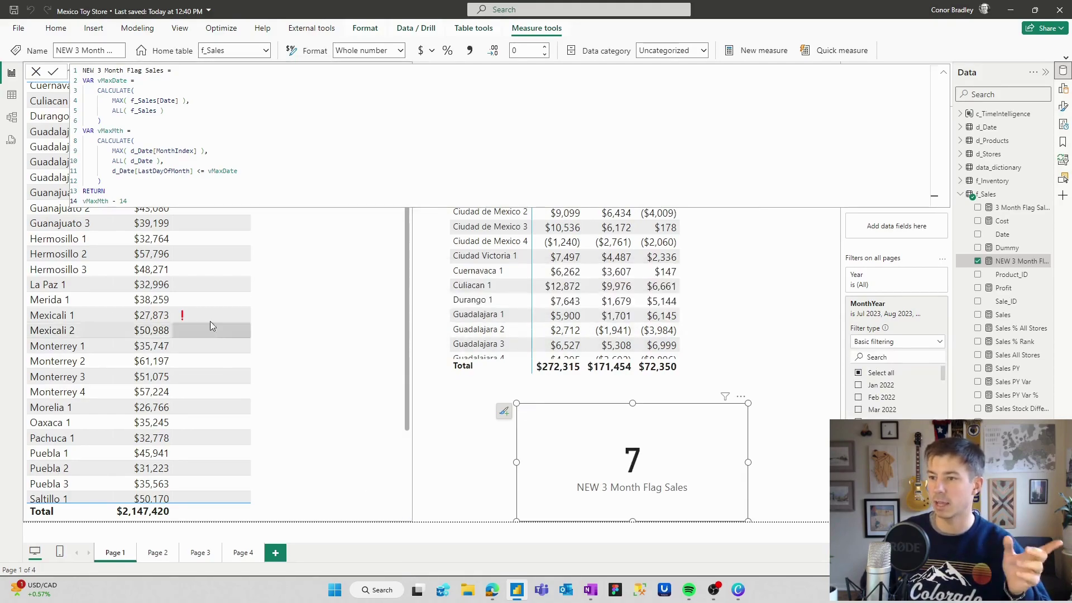
{"action": "left_click_drag", "start_coordinate": [153, 202], "coordinate": [83, 201]}
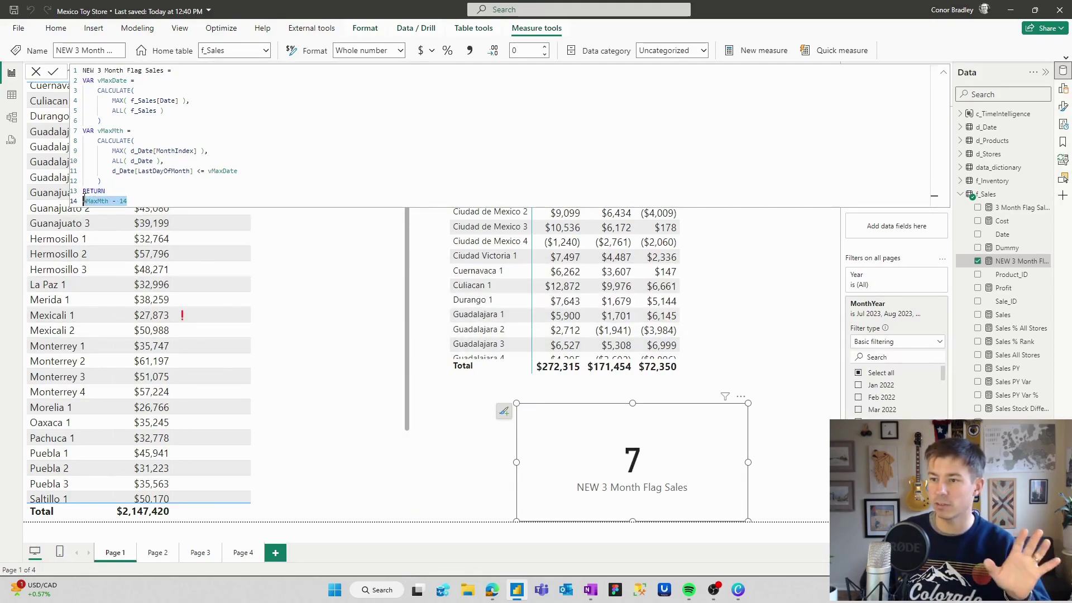
Declare a new variable vMth1Sls between the vMaxMth block and RETURN
{"action": "left_click", "coordinate": [138, 180]}
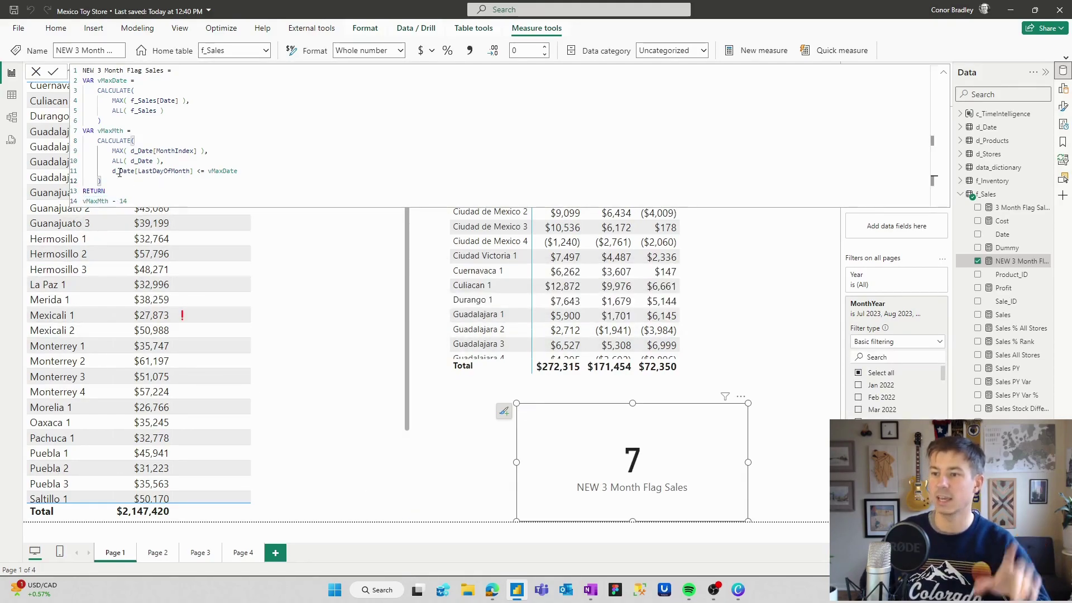
{"action": "key", "text": "Return"}
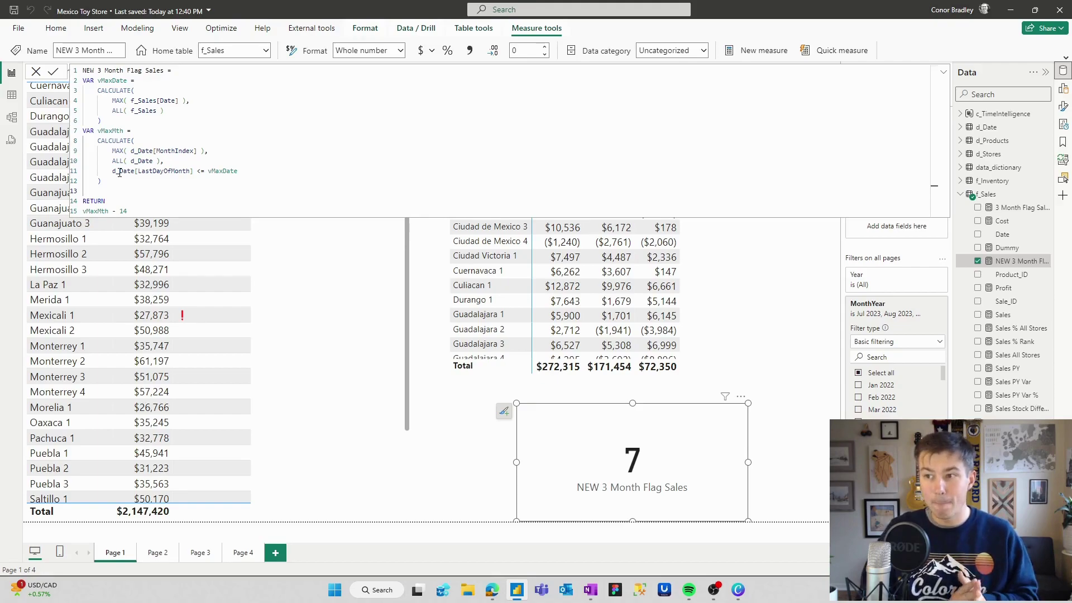
{"action": "type", "text": "VAR "}
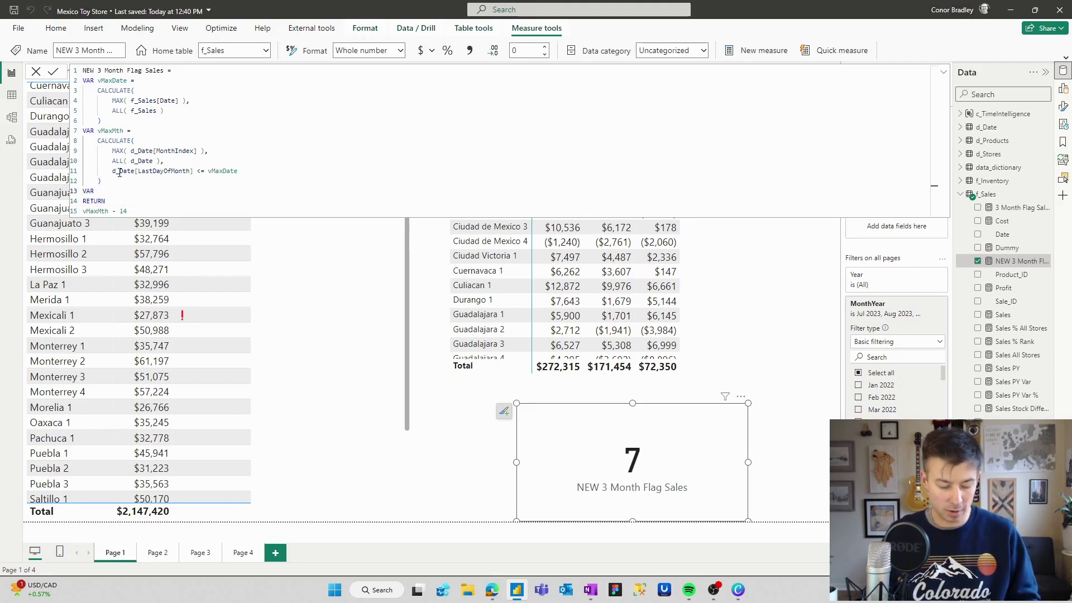
{"action": "type", "text": "vMth1Sa"}
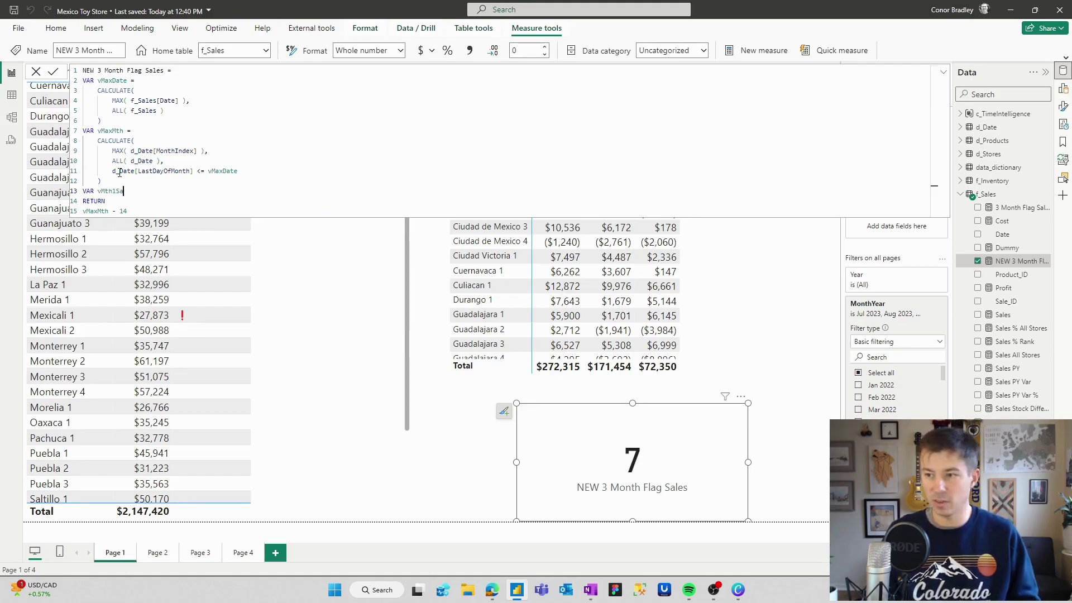
{"action": "key", "text": "BackSpace"}
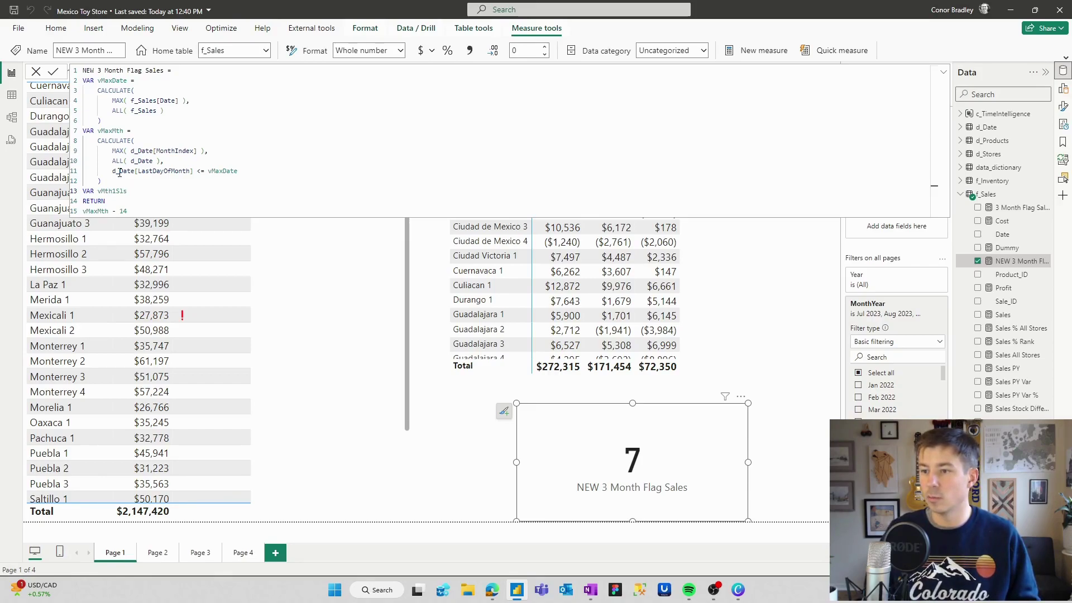
{"action": "type", "text": "="}
{"action": "key", "text": "shift+Return"}
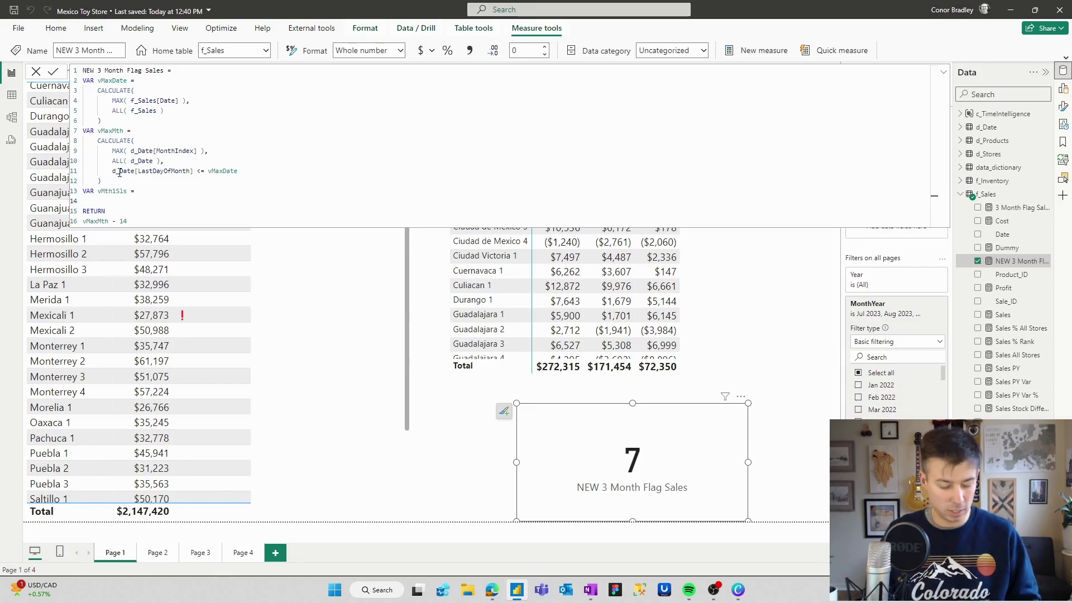
Define vMth1Sls with a CALCULATE of f_Sales[Sales], filtered where d_Date[MonthIndex] = vMaxMth
{"action": "type", "text": "CALCULATE("}
{"action": "key", "text": "shift+Return"}
{"action": "type", "text": "sales"}
{"action": "key", "text": "Tab"}
{"action": "type", "text": ","}
{"action": "key", "text": "shift+Return"}
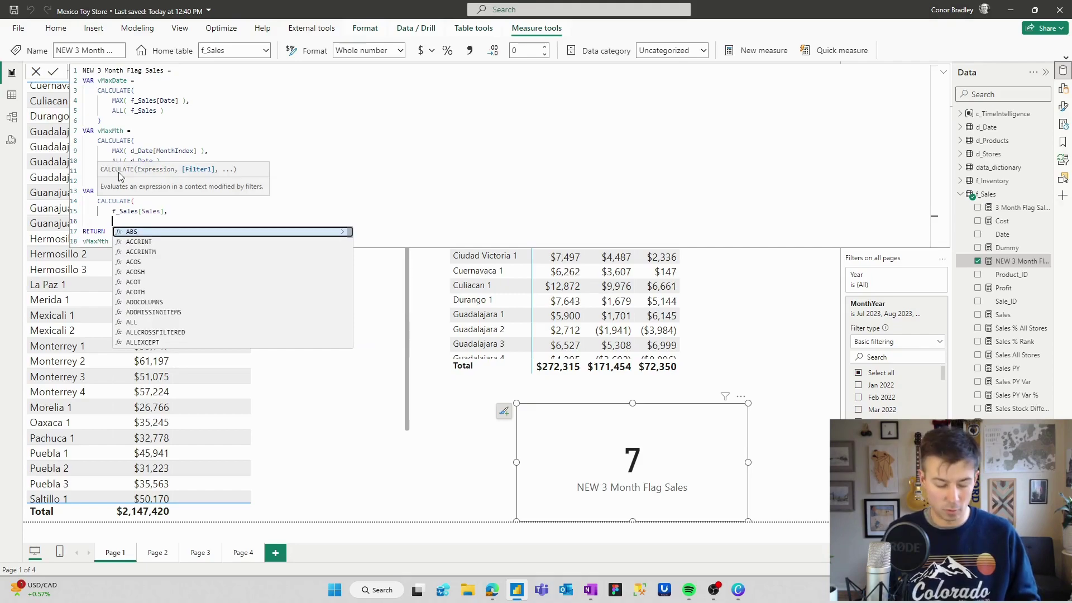
{"action": "type", "text": "d_Date[MonthIndex]"}
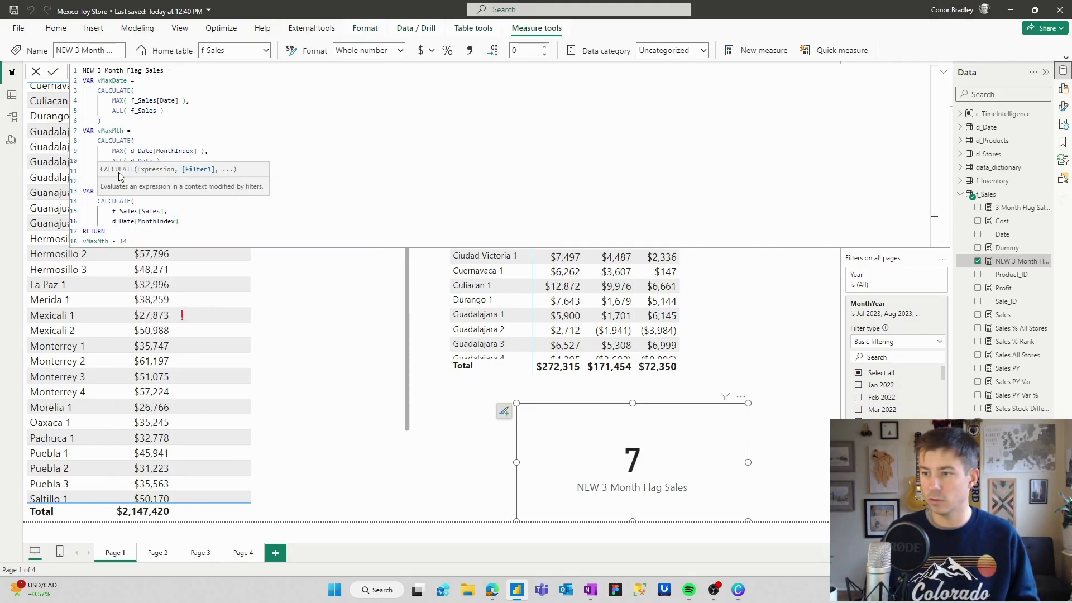
{"action": "type", "text": " = vm"}
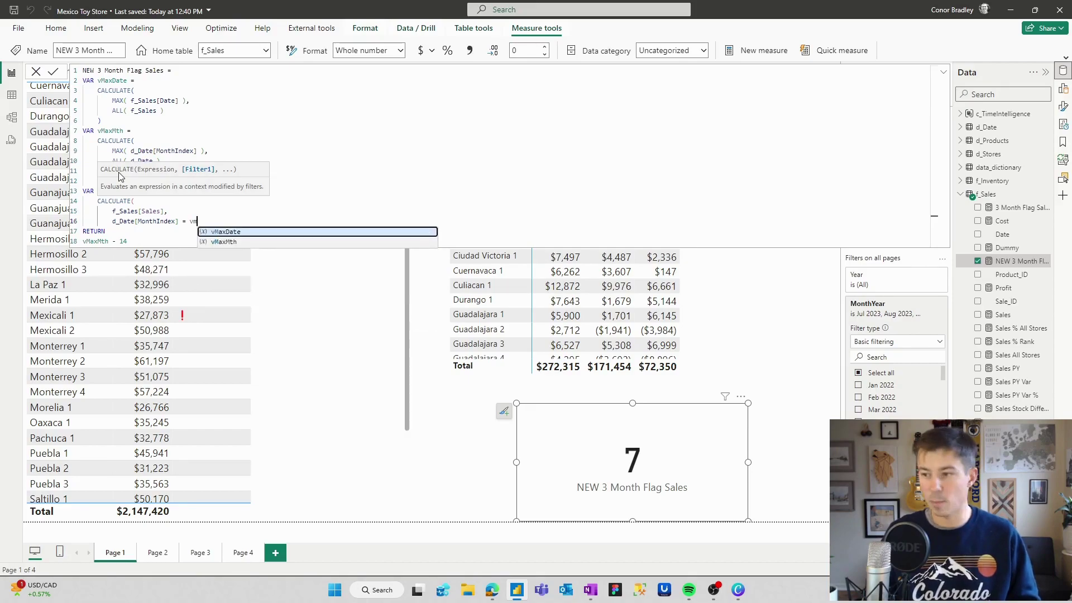
{"action": "key", "text": "Down"}
{"action": "key", "text": "Tab"}
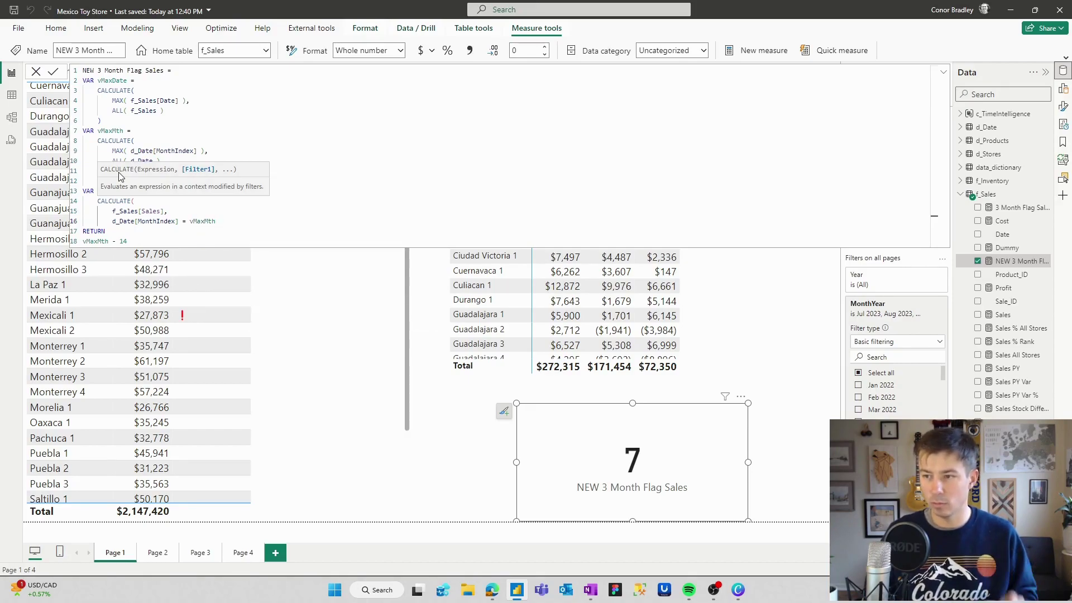
Add ALL( d_Date ) as another filter argument in the vMth1Sls CALCULATE
{"action": "key", "text": "Return"}
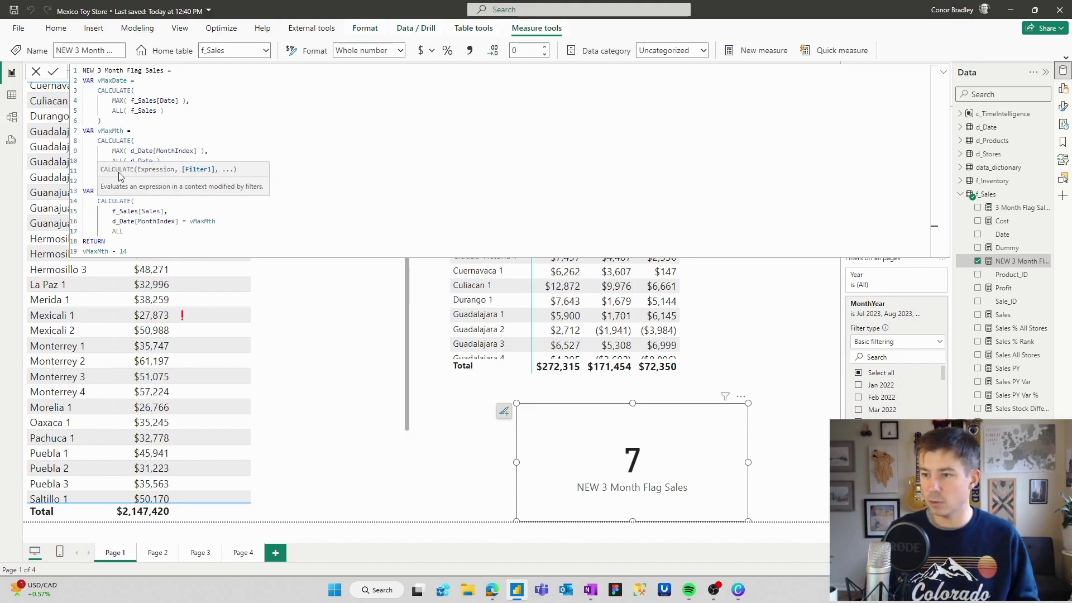
{"action": "key", "text": "Home"}
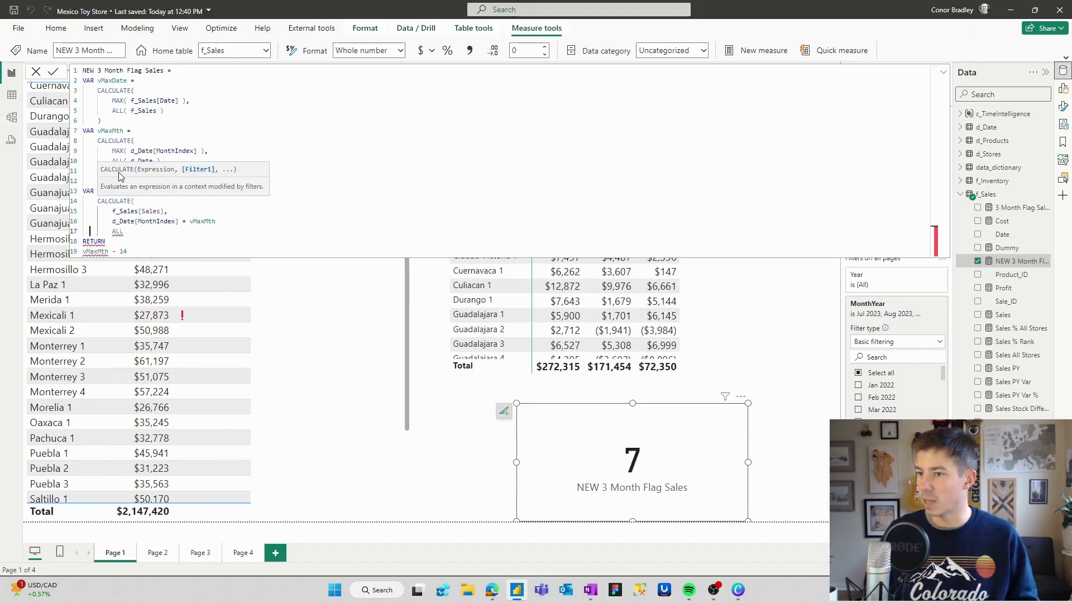
{"action": "key", "text": "Left"}
{"action": "type", "text": ","}
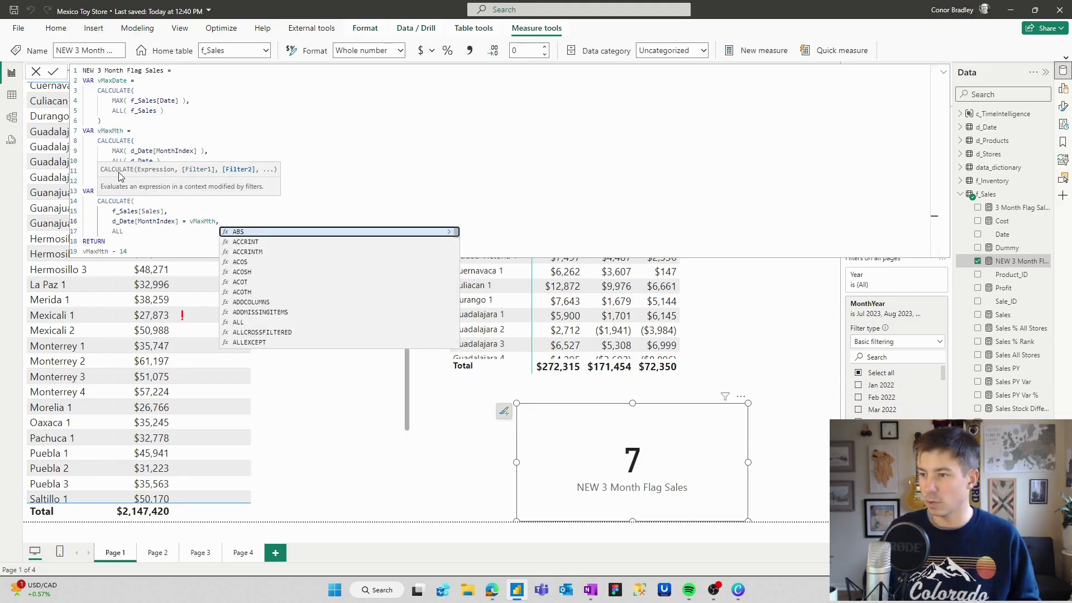
{"action": "left_click", "coordinate": [135, 230]}
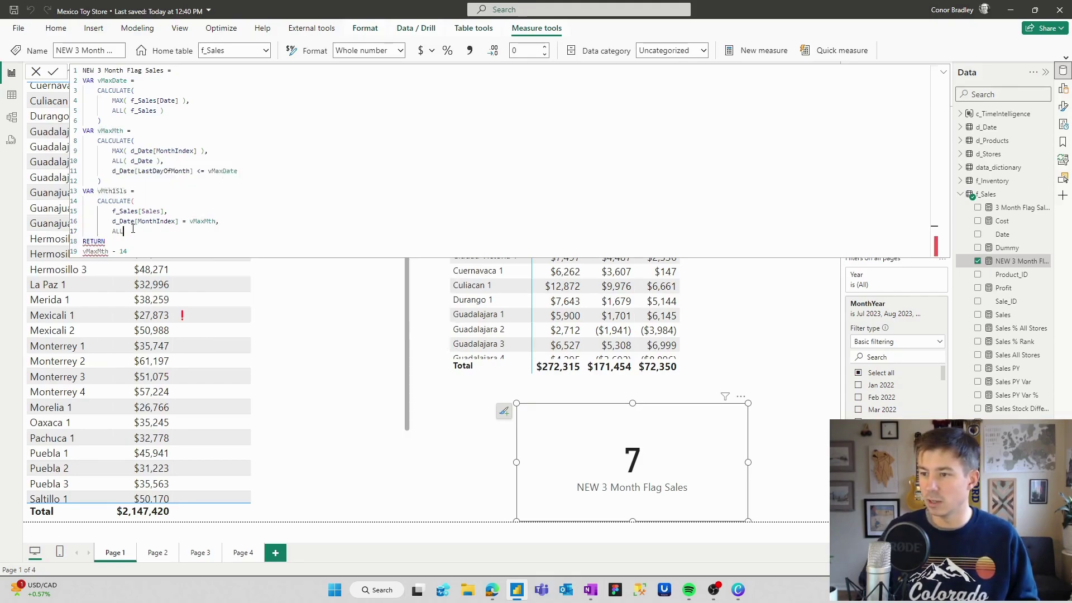
{"action": "type", "text": "( date"}
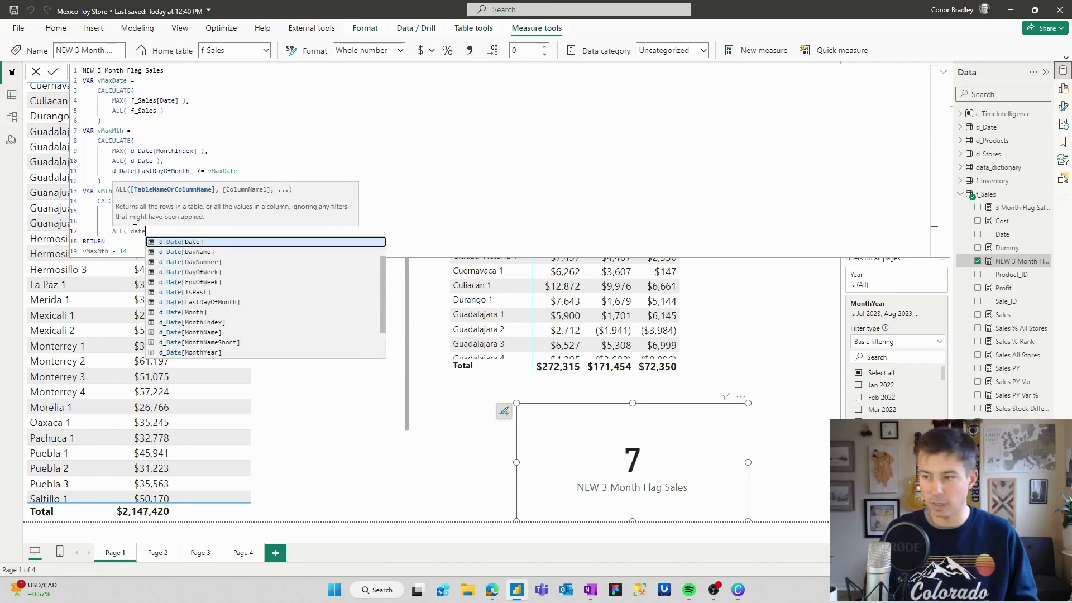
{"action": "key", "text": "Up"}
{"action": "key", "text": "Tab"}
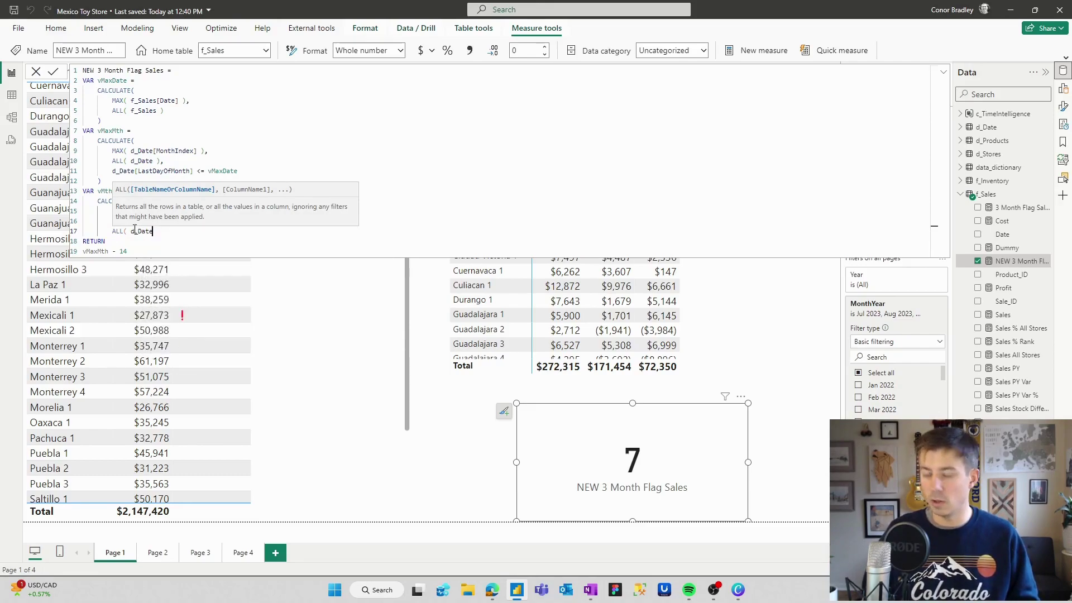
{"action": "type", "text": "),"}
Add ALL( c_TimeIntelligence ) as the last filter argument and close the vMth1Sls CALCULATE
{"action": "key", "text": "shift+Return"}
{"action": "type", "text": "ALL"}
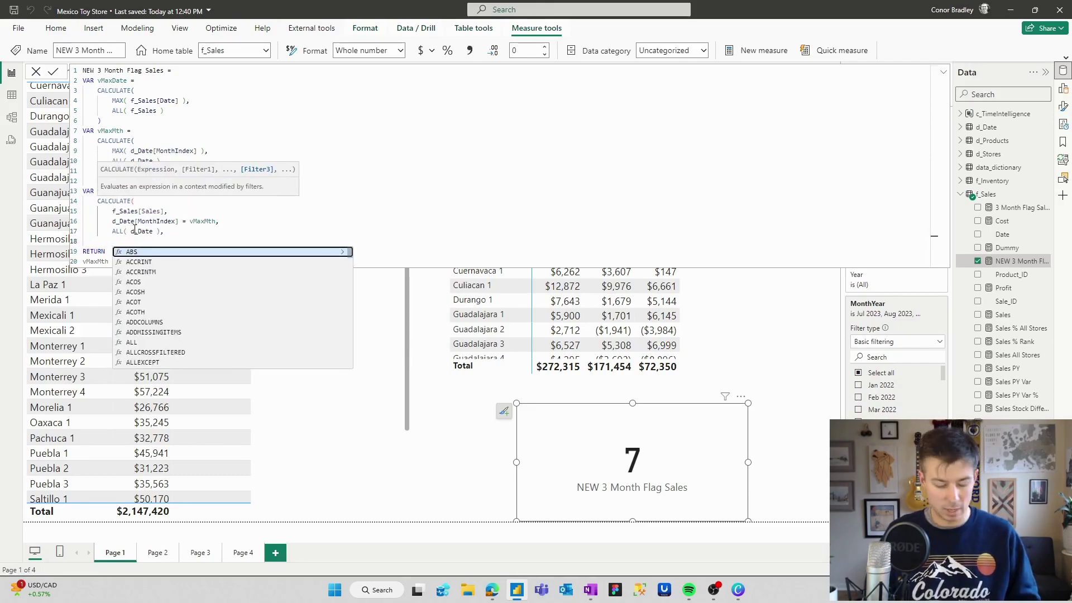
{"action": "type", "text": "( "}
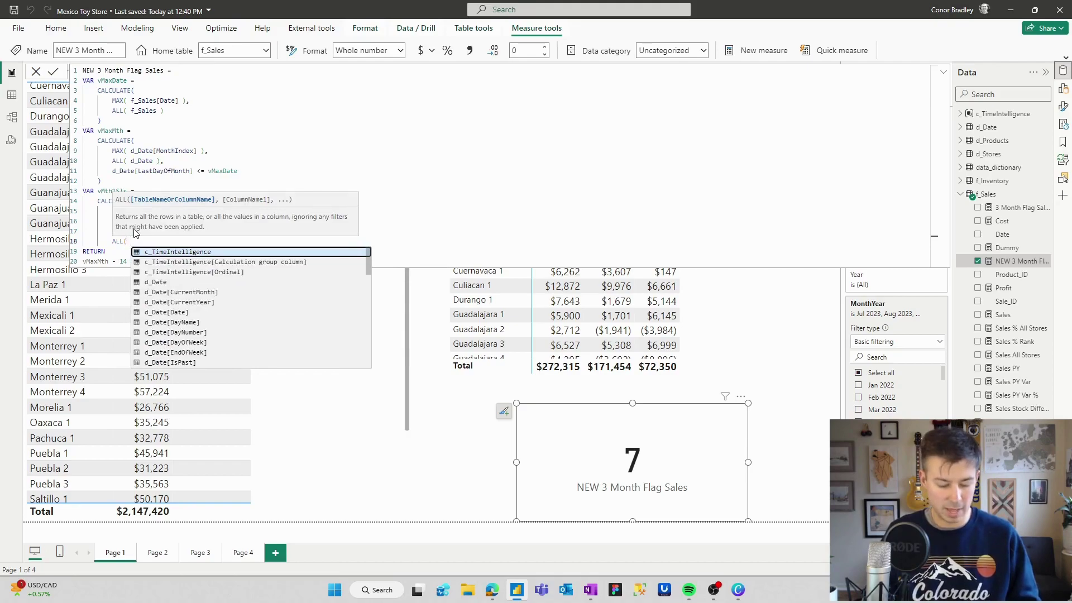
{"action": "type", "text": "c_t"}
{"action": "key", "text": "Tab"}
{"action": "type", "text": ")"}
{"action": "key", "text": "Return"}
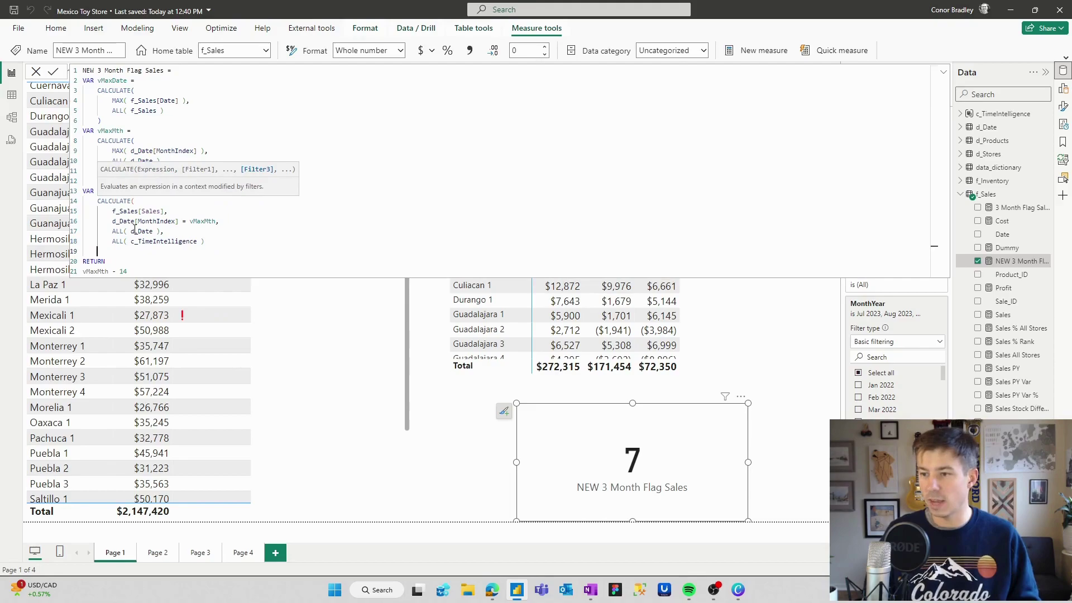
{"action": "type", "text": ")"}
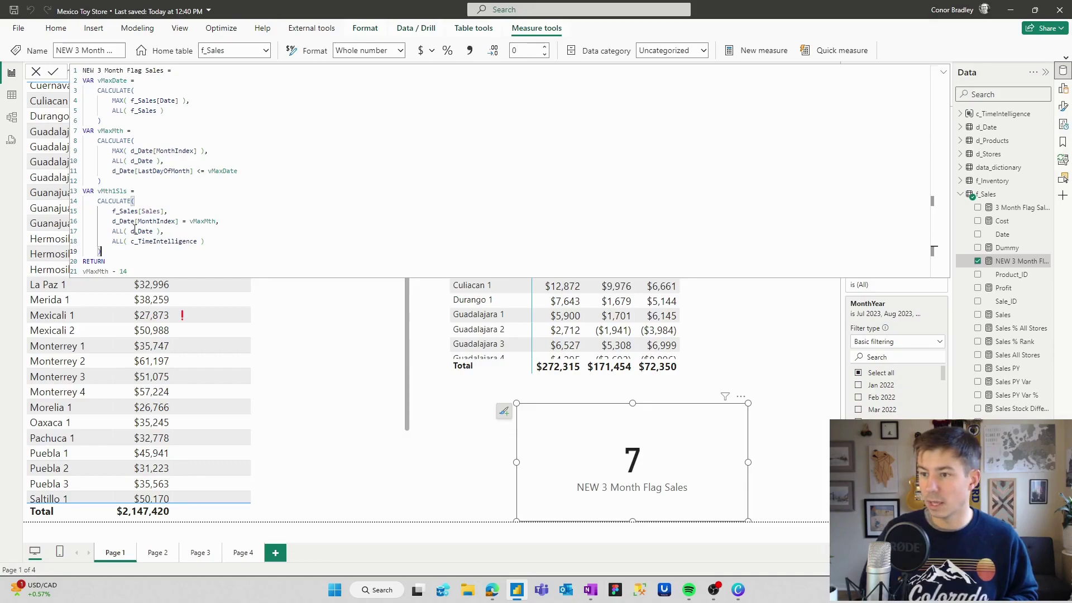
Replace the returned expression with vMth1Sls and commit the measure
{"action": "key", "text": "Down"}
{"action": "key", "text": "Down"}
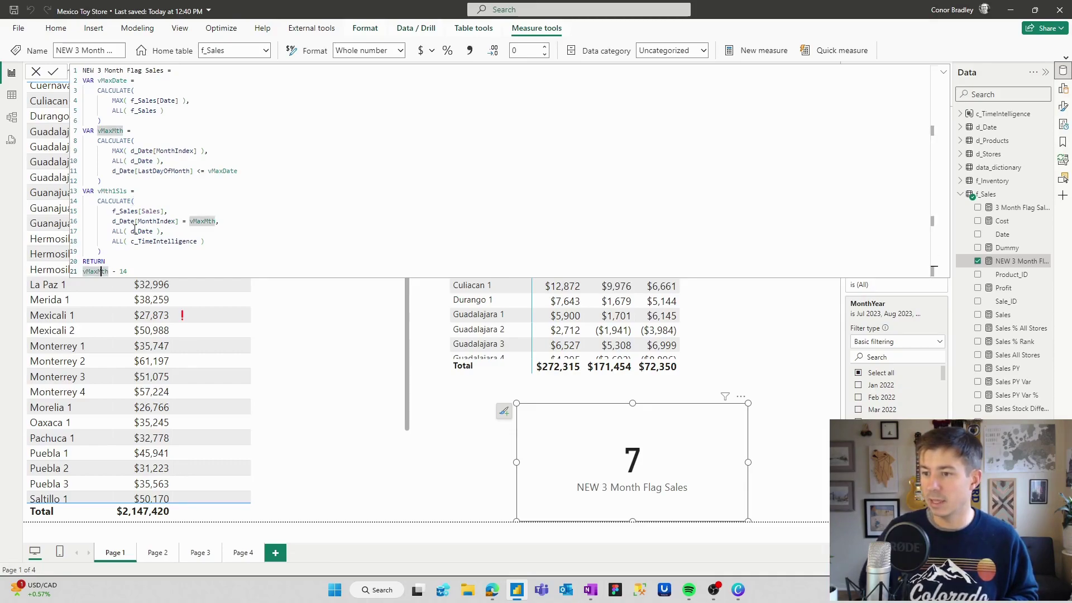
{"action": "key", "text": "End"}
{"action": "key", "text": "shift+Home"}
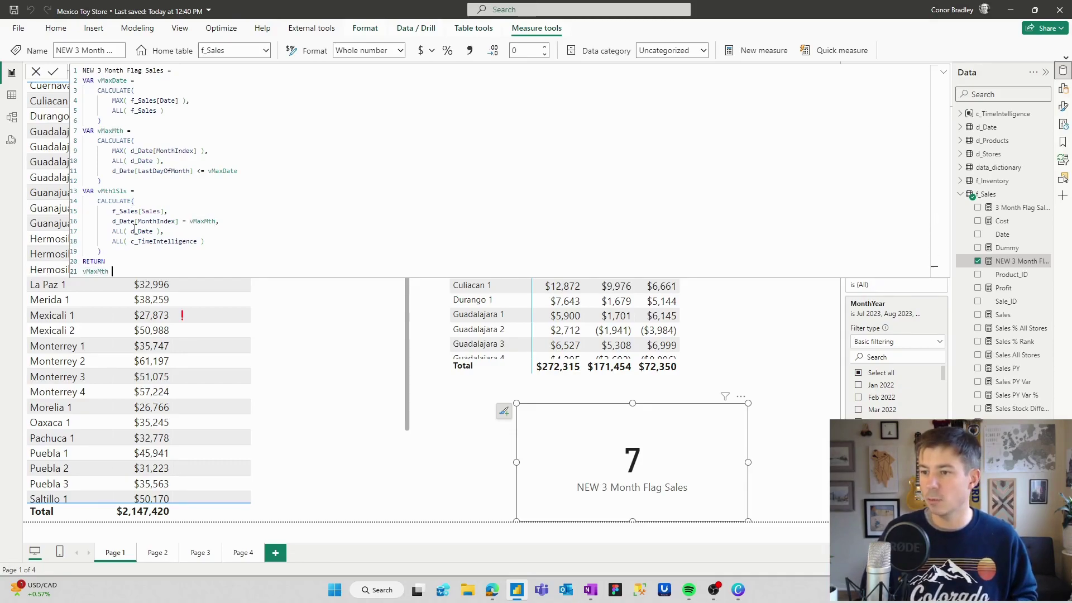
{"action": "type", "text": "vMa"}
{"action": "key", "text": "BackSpace"}
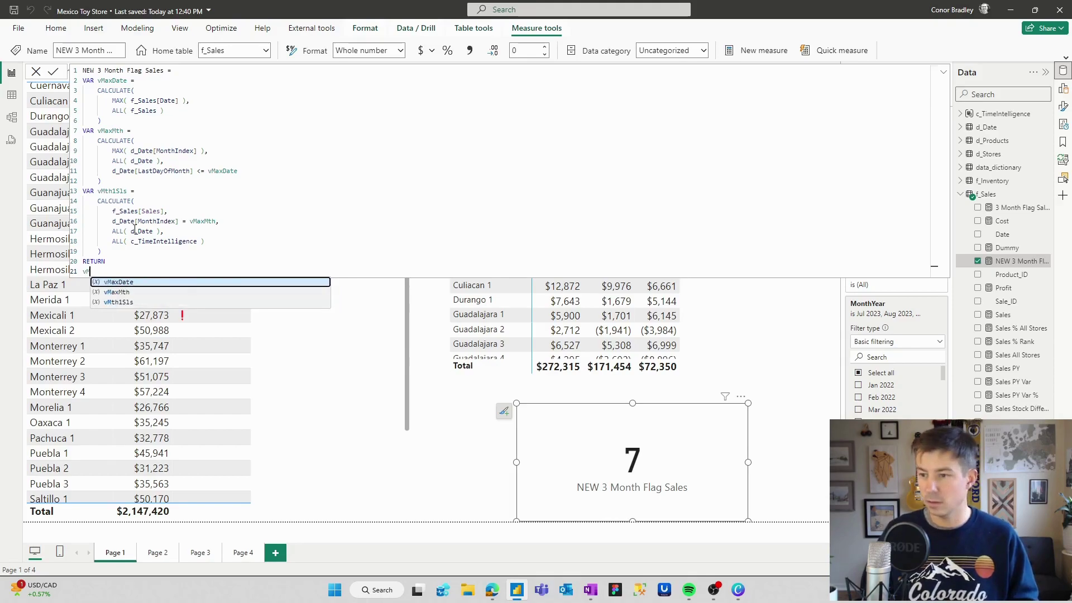
{"action": "type", "text": "th1Sls"}
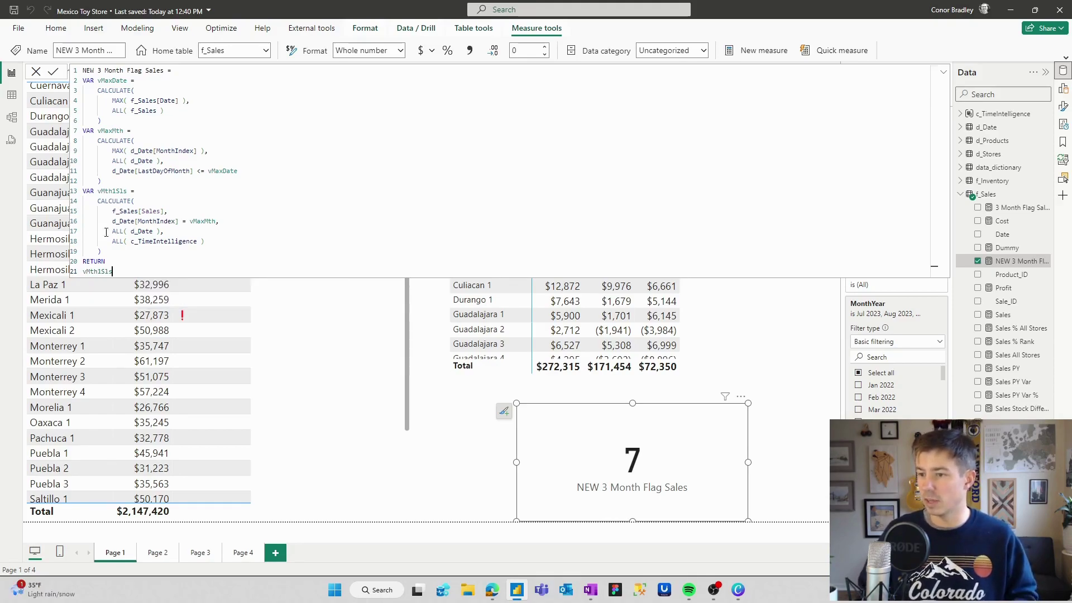
{"action": "left_click", "coordinate": [490, 535]}
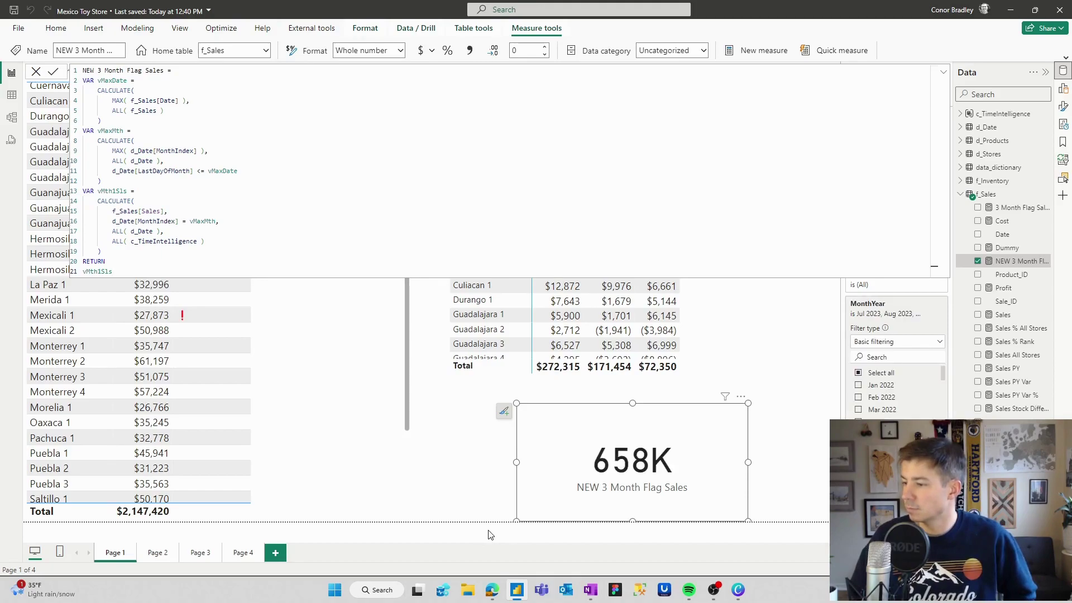
Replace Sales PY Var with Sales as the value in the store-by-month matrix
{"action": "left_click", "coordinate": [816, 478]}
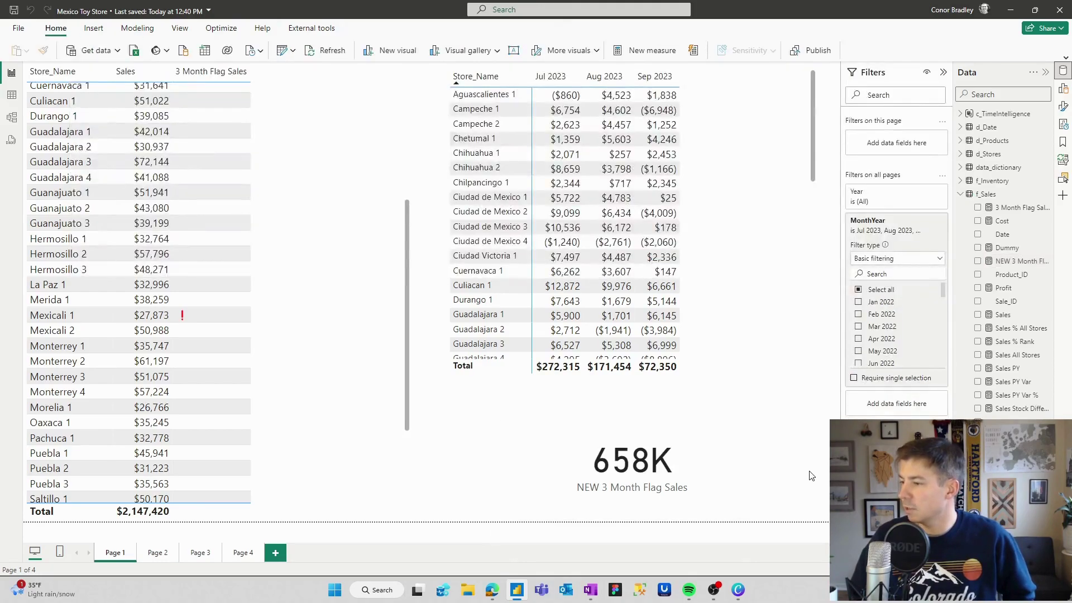
{"action": "left_click", "coordinate": [732, 346]}
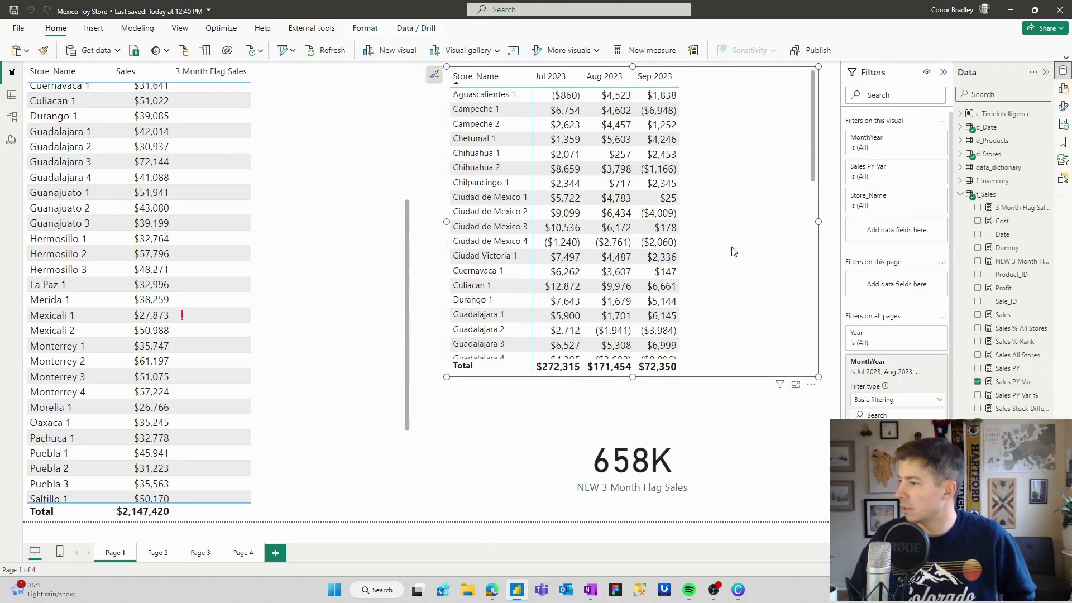
{"action": "left_click", "coordinate": [979, 383]}
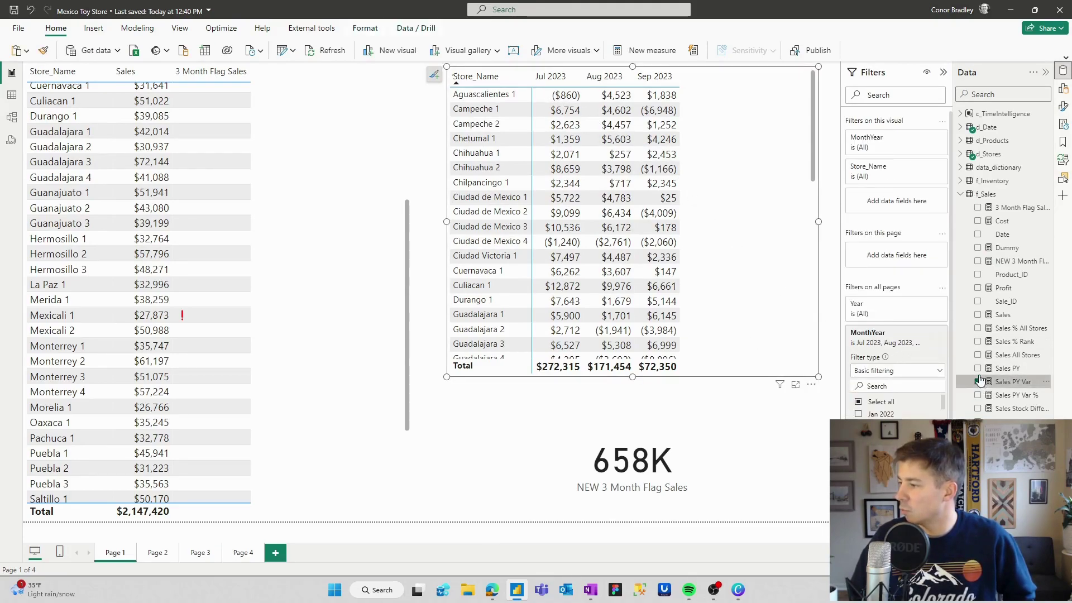
{"action": "left_click", "coordinate": [978, 316]}
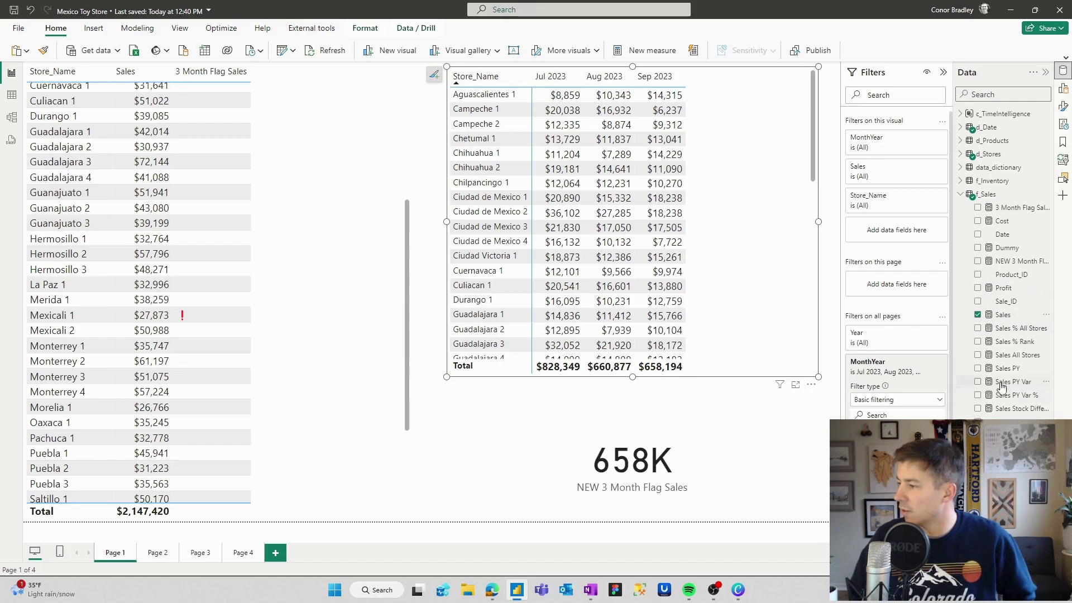
Add the NEW 3 Month Flag Sales measure to the store table and compare its first rows with the monthly matrix
{"action": "left_click_drag", "start_coordinate": [1016, 261], "coordinate": [284, 260]}
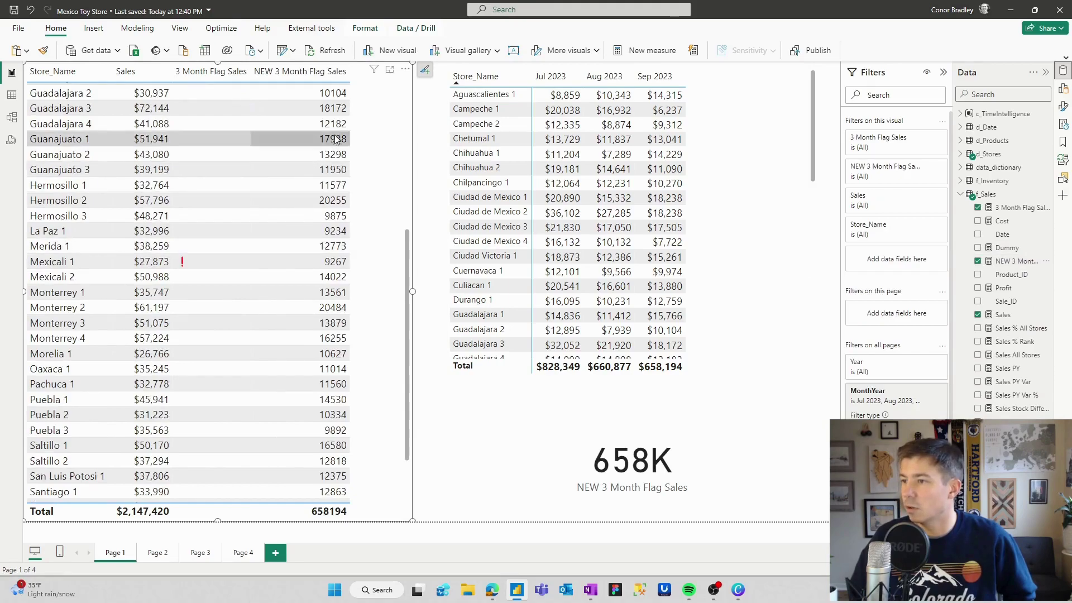
{"action": "scroll", "coordinate": [356, 202], "scroll_direction": "up", "scroll_amount": 3}
{"action": "scroll", "coordinate": [355, 201], "scroll_direction": "up", "scroll_amount": 5}
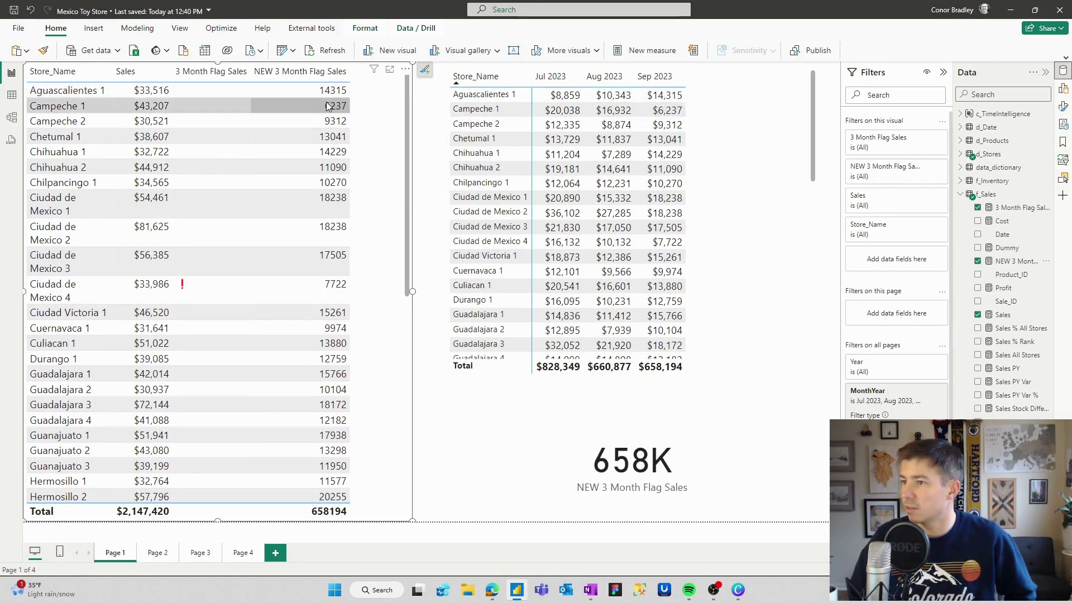
In the NEW 3 Month Flag Sales measure, duplicate the vMth1Sls variable block five times above RETURN
{"action": "left_click", "coordinate": [1014, 260]}
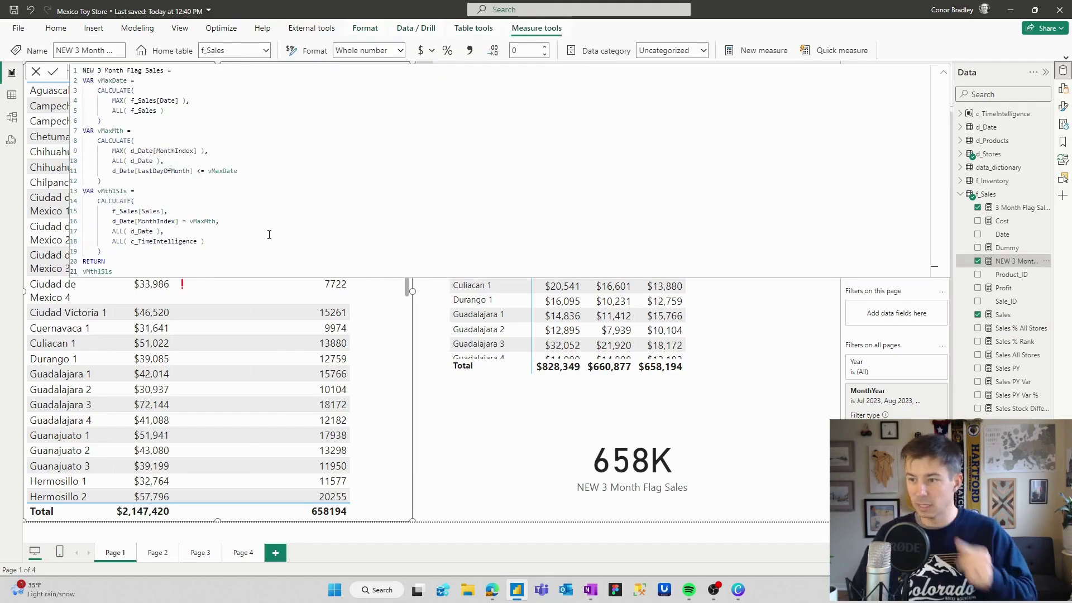
{"action": "left_click_drag", "start_coordinate": [145, 253], "coordinate": [65, 190]}
{"action": "key", "text": "ctrl+c"}
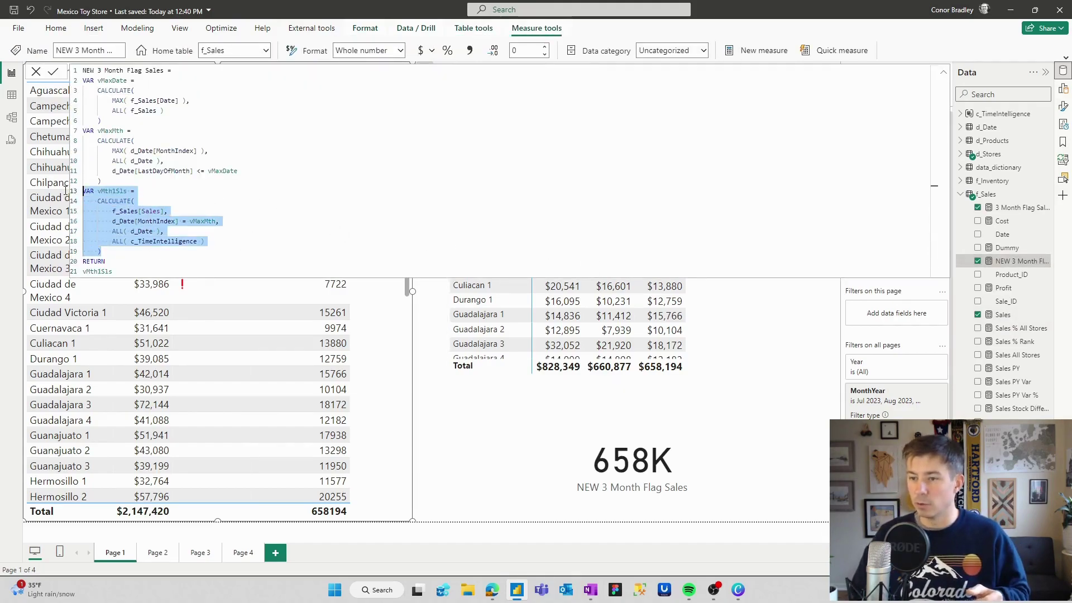
{"action": "left_click", "coordinate": [144, 250]}
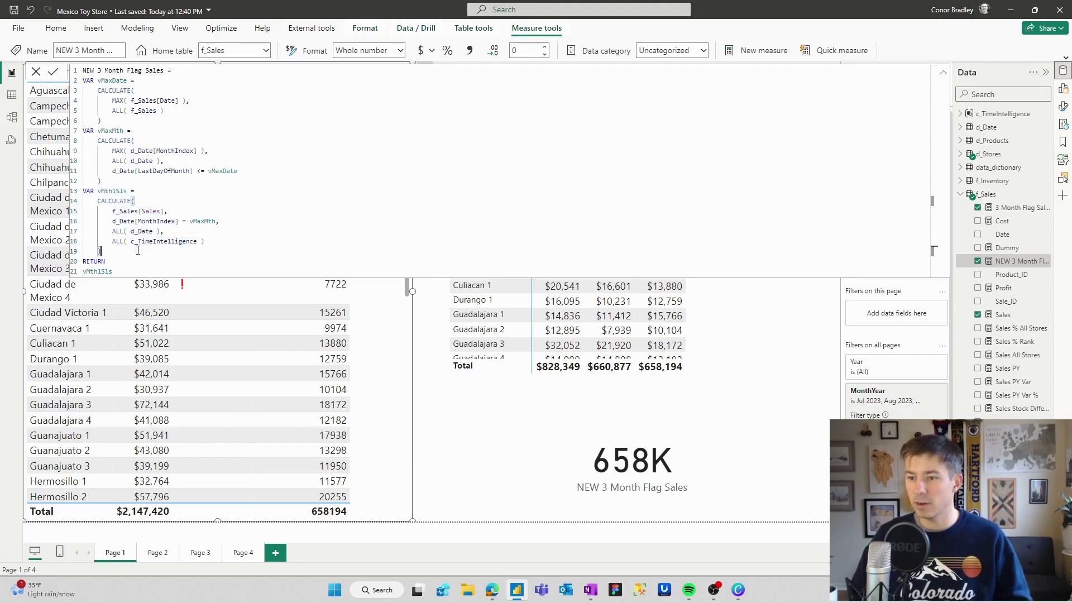
{"action": "key", "text": "shift+Return"}
{"action": "key", "text": "ctrl+v"}
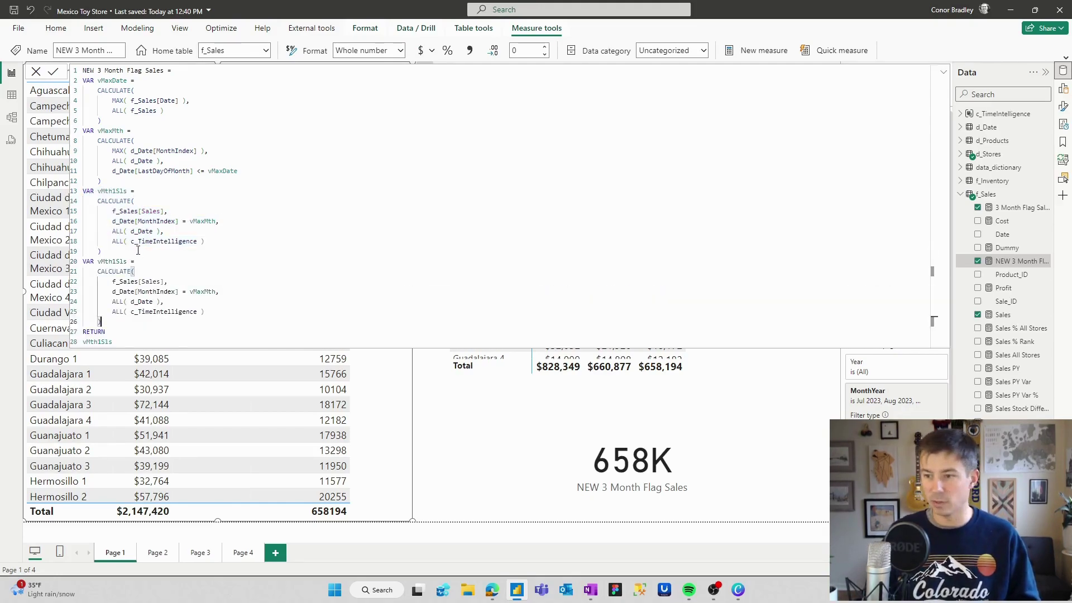
{"action": "key", "text": "shift+Return"}
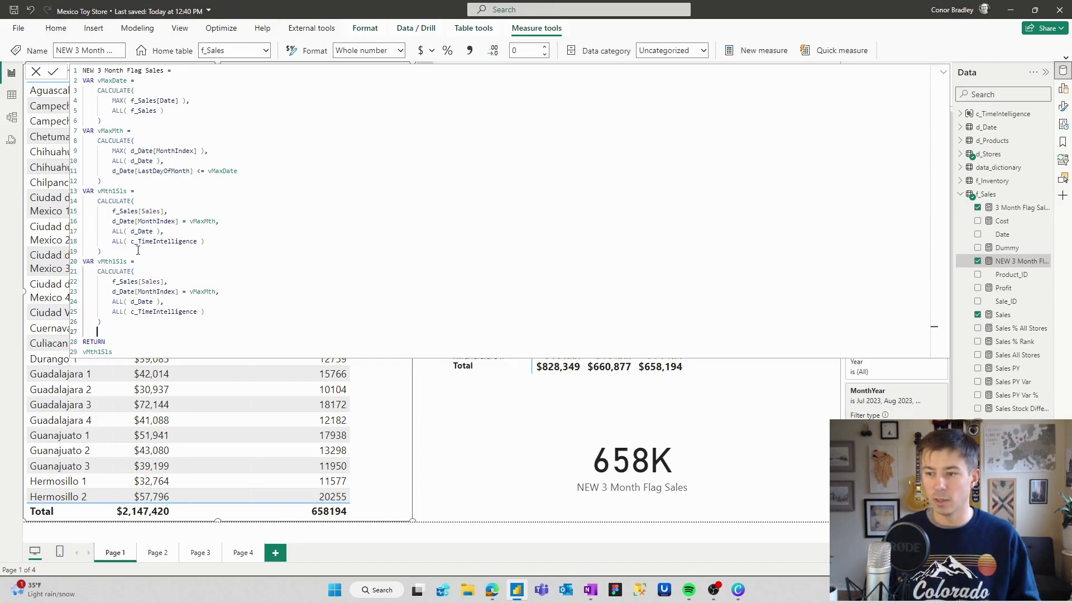
{"action": "key", "text": "ctrl+v"}
{"action": "key", "text": "shift+Return"}
{"action": "key", "text": "ctrl+v"}
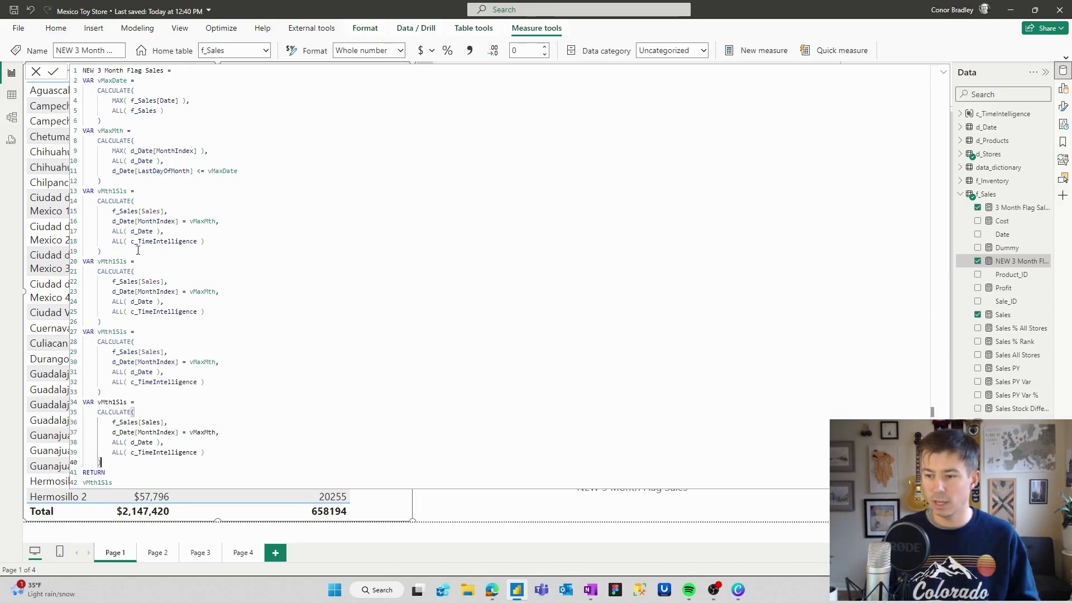
{"action": "key", "text": "shift+Return"}
{"action": "key", "text": "ctrl+v"}
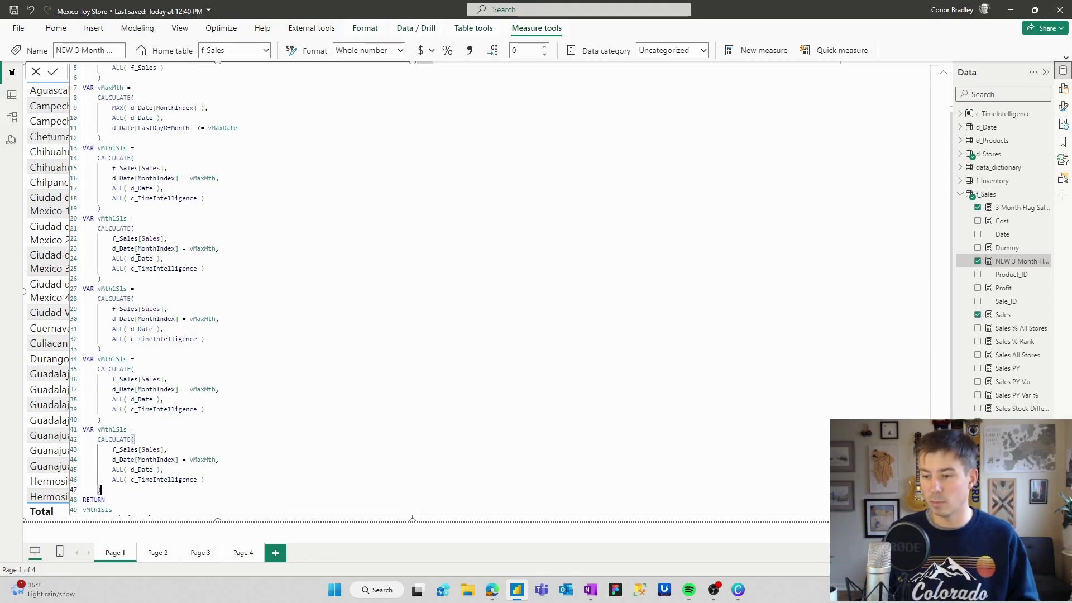
{"action": "key", "text": "Return"}
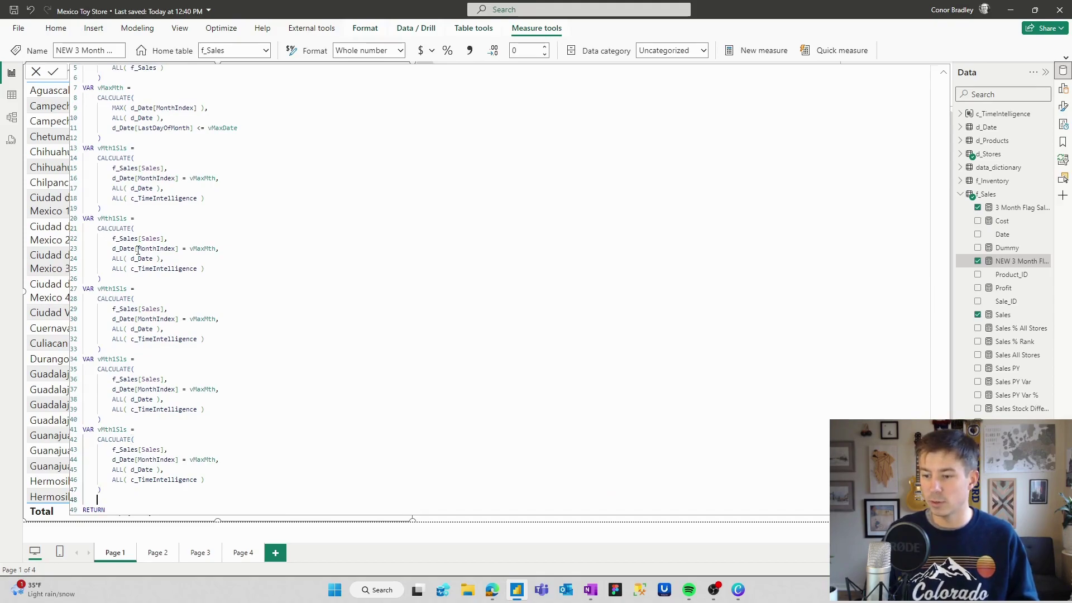
{"action": "key", "text": "ctrl+v"}
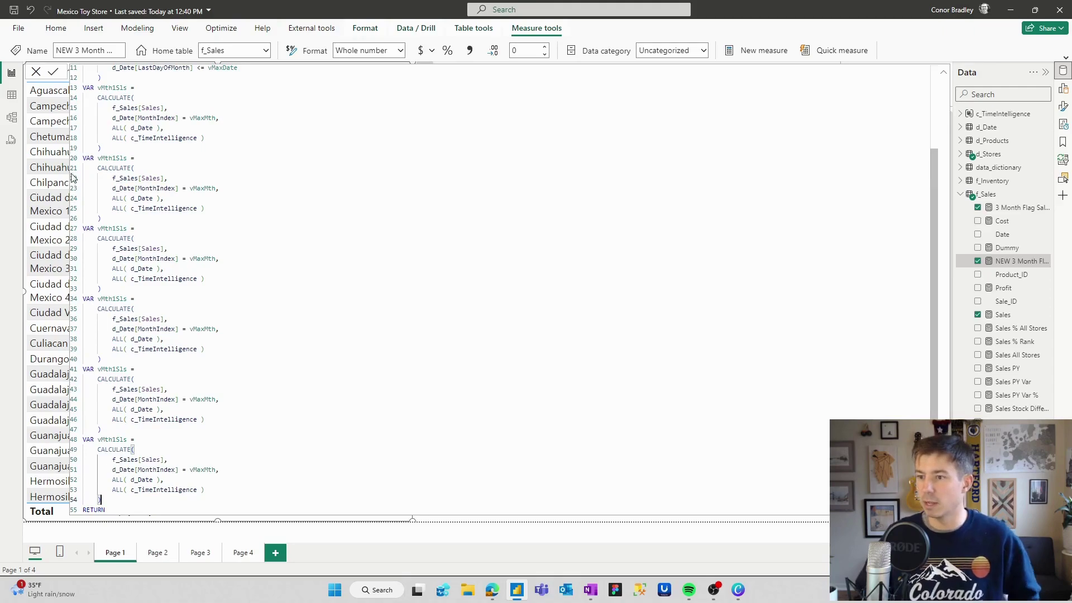
Rename the first copied variable vMth2Sls and set its MonthIndex filter to vMaxMth -1
{"action": "scroll", "coordinate": [129, 179], "scroll_direction": "up", "scroll_amount": 2}
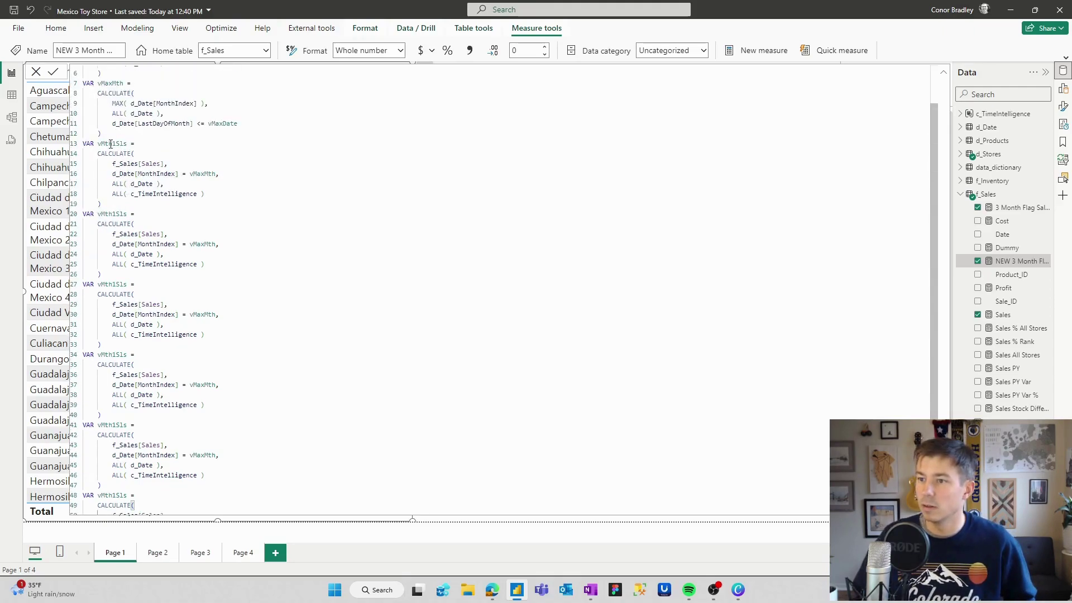
{"action": "left_click", "coordinate": [116, 214]}
{"action": "key", "text": "BackSpace"}
{"action": "type", "text": "2"}
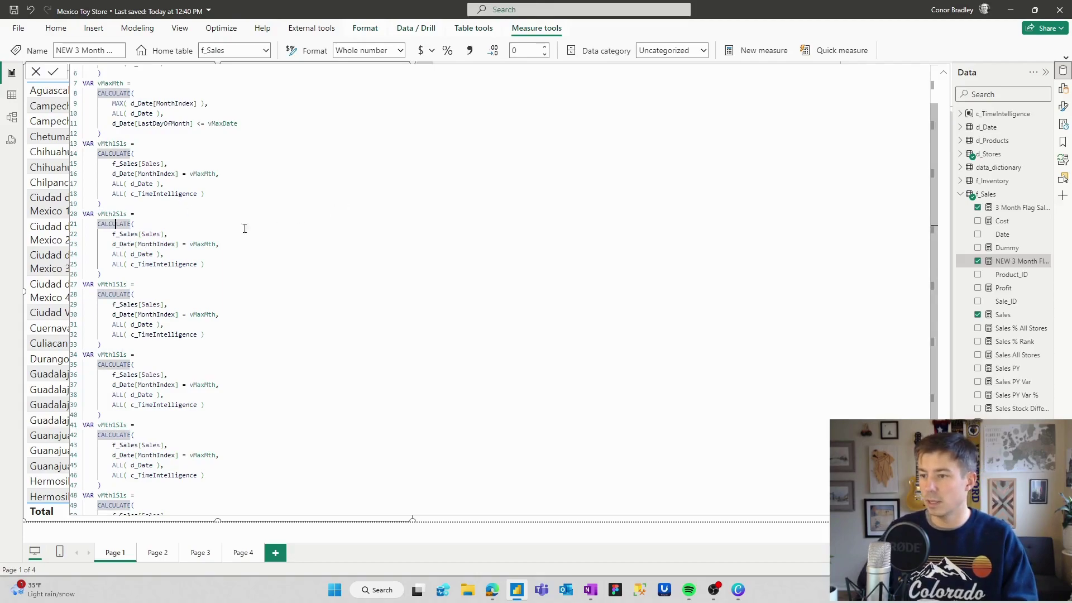
{"action": "left_click", "coordinate": [216, 246]}
{"action": "type", "text": "-1"}
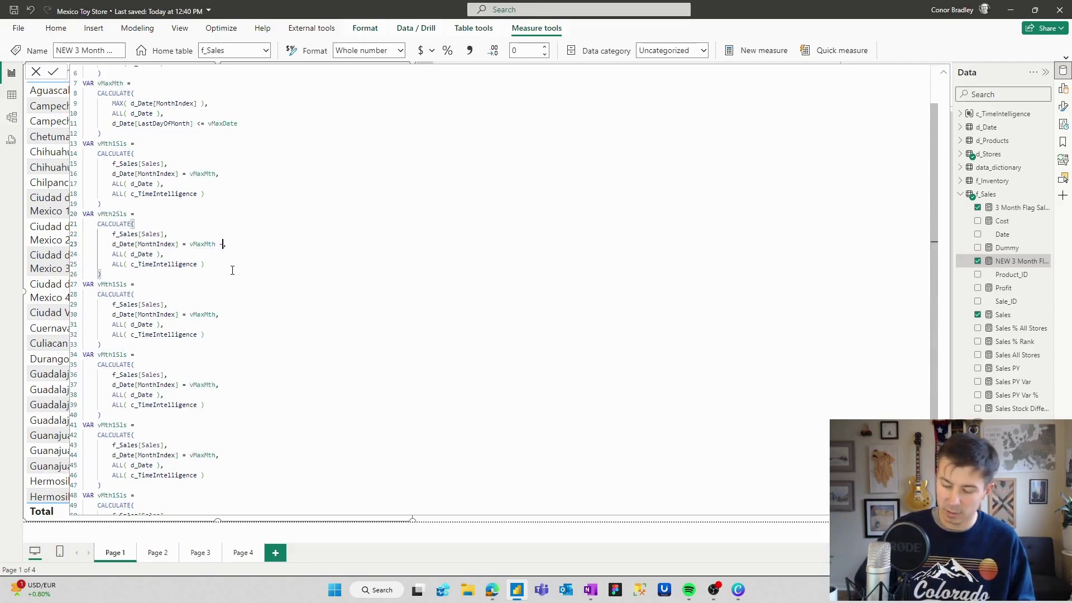
{"action": "key", "text": "BackSpace"}
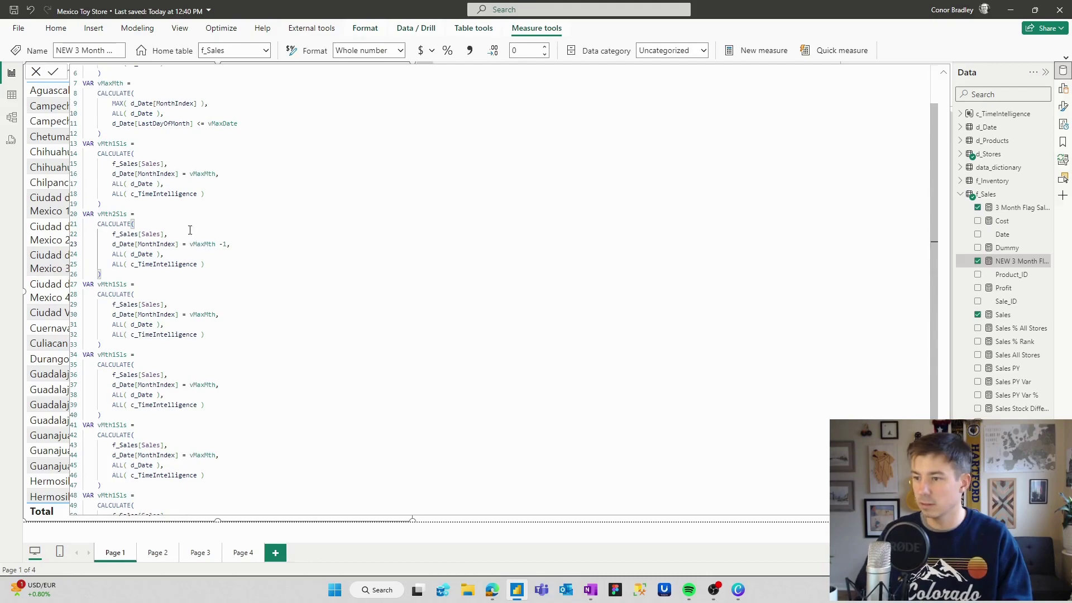
Rename the second copied variable vMth3Sls and set its MonthIndex filter to vMaxMth -2
{"action": "left_click", "coordinate": [117, 286]}
{"action": "key", "text": "BackSpace"}
{"action": "type", "text": "3"}
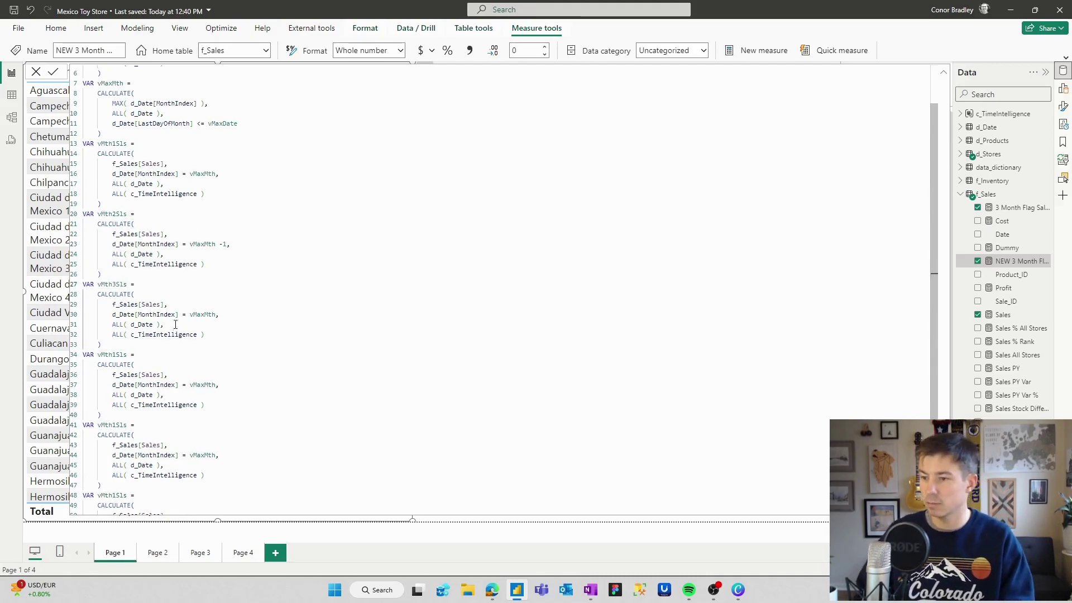
{"action": "left_click", "coordinate": [217, 315]}
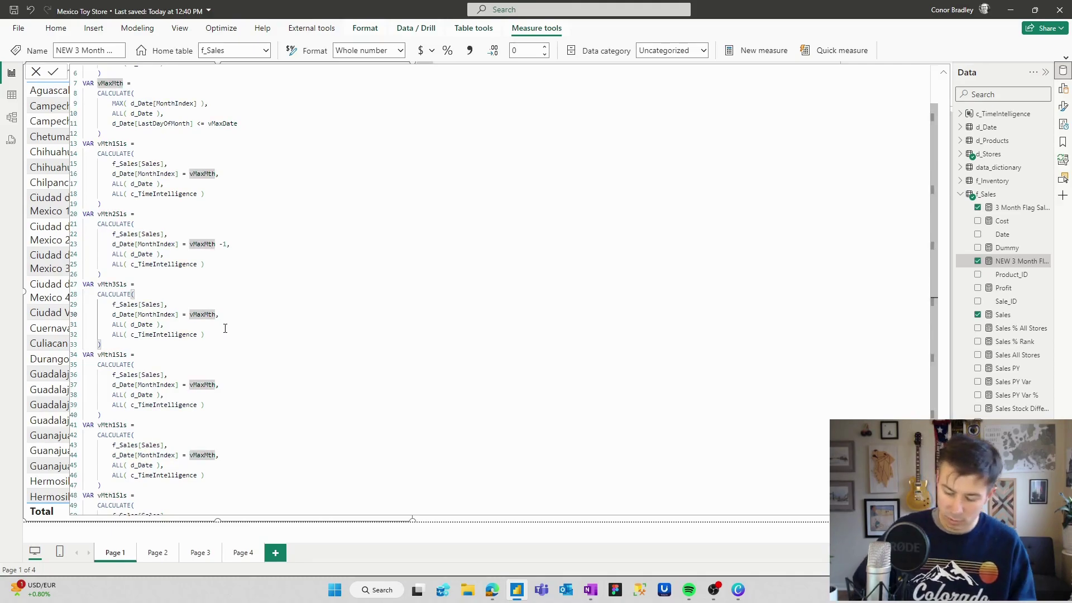
{"action": "type", "text": "-2"}
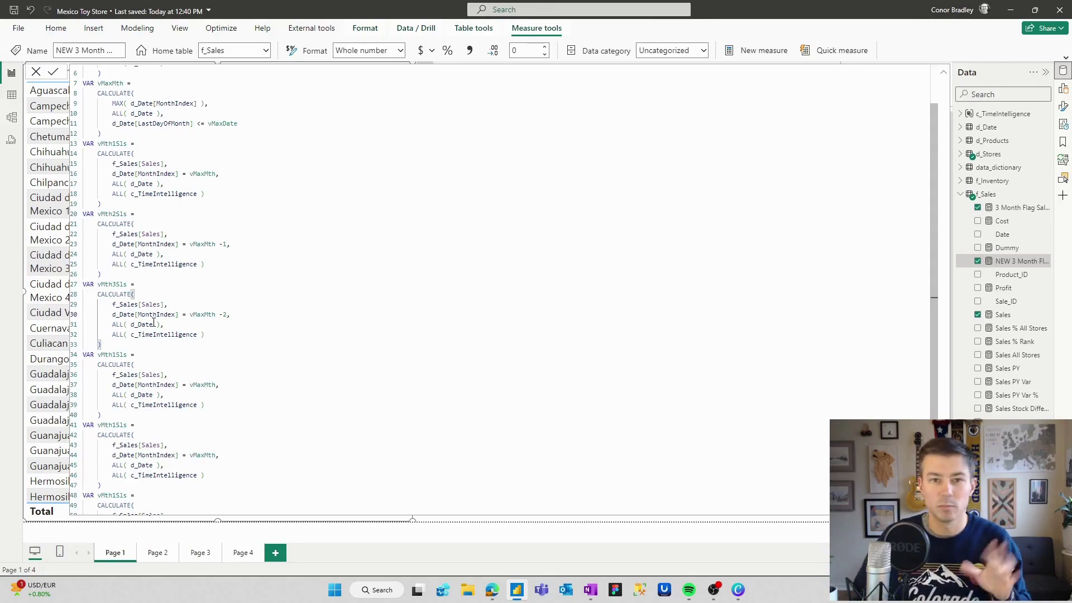
Rename the third copied variable vPYMth1Sls and set its MonthIndex filter to vMaxMth -12
{"action": "left_click", "coordinate": [113, 355]}
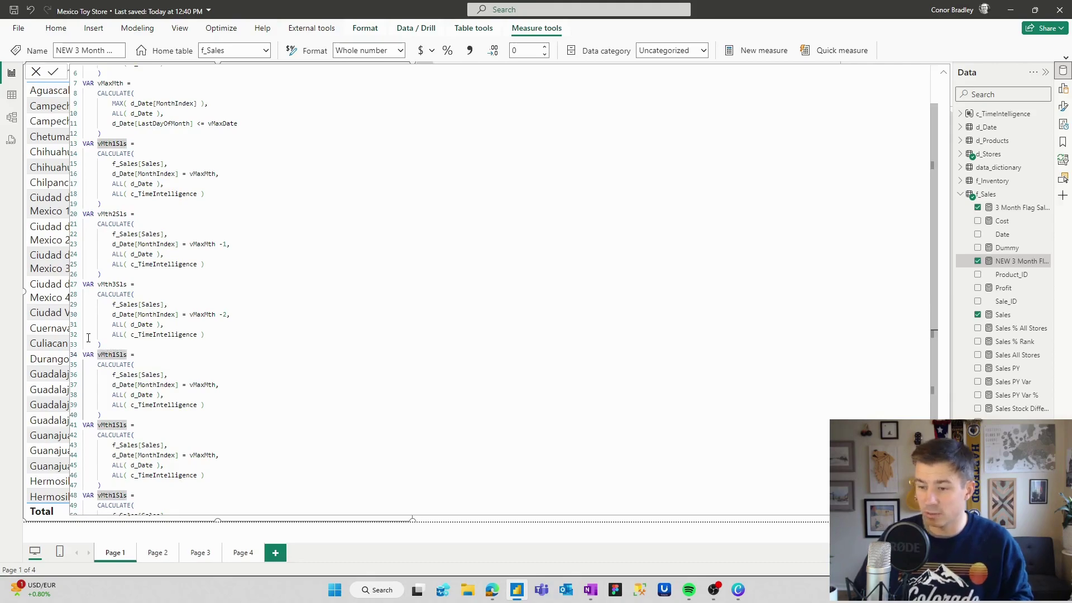
{"action": "type", "text": "PY"}
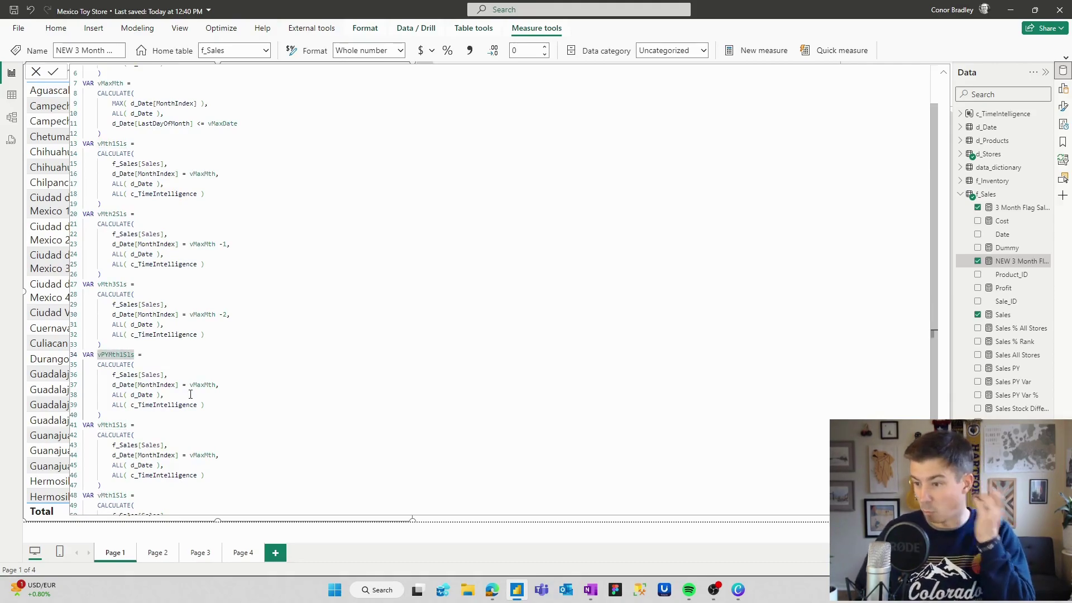
{"action": "left_click", "coordinate": [217, 385]}
{"action": "type", "text": "-12"}
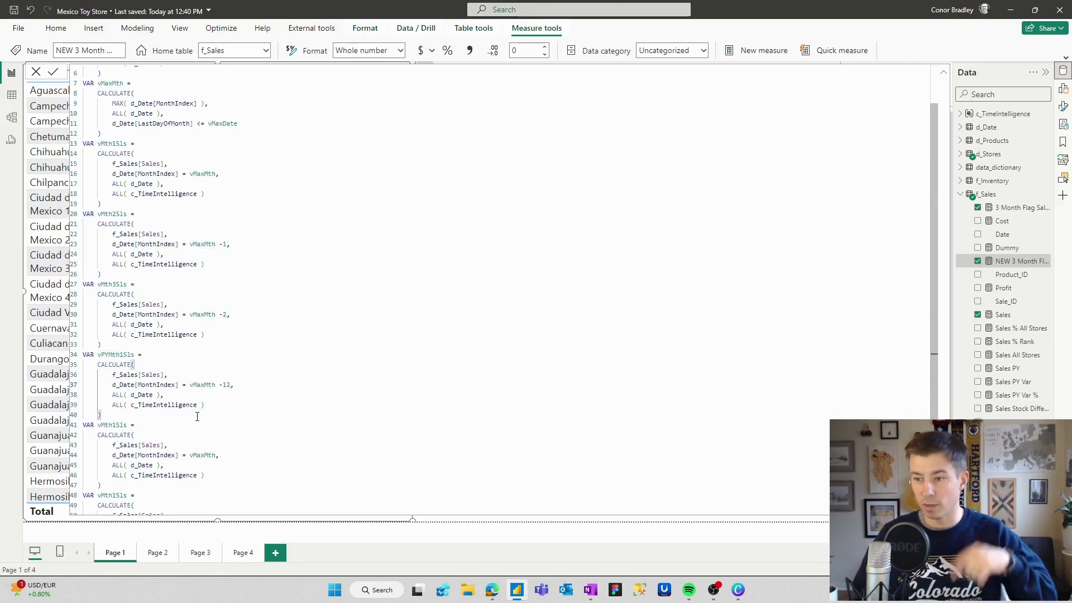
Rename the fourth copied variable vPYMth2Sls and set its MonthIndex filter to vMaxMth -13
{"action": "left_click", "coordinate": [102, 426]}
{"action": "type", "text": "PY"}
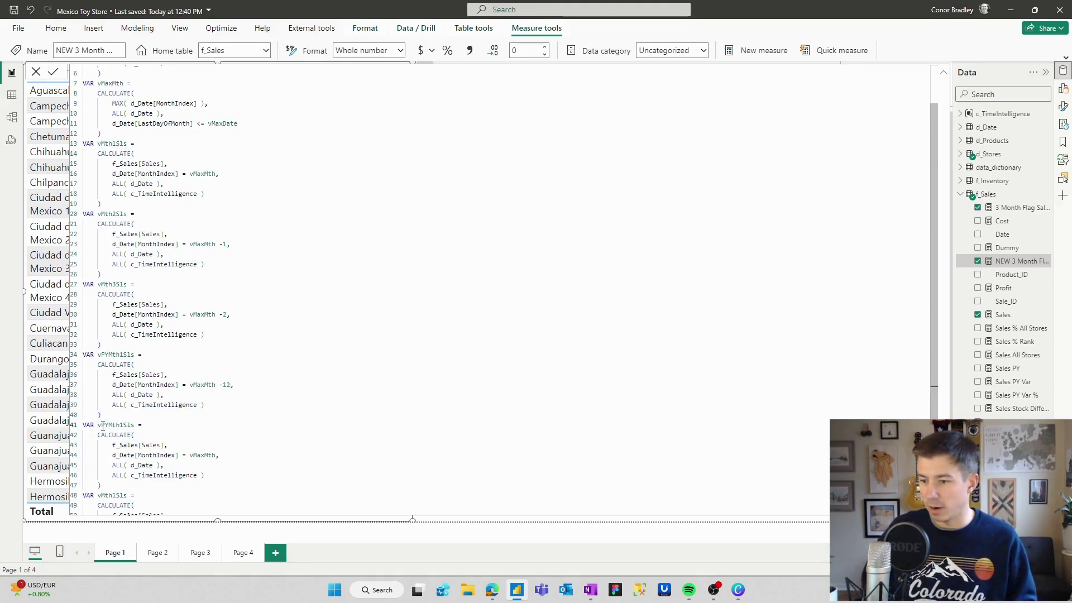
{"action": "key", "text": "BackSpace"}
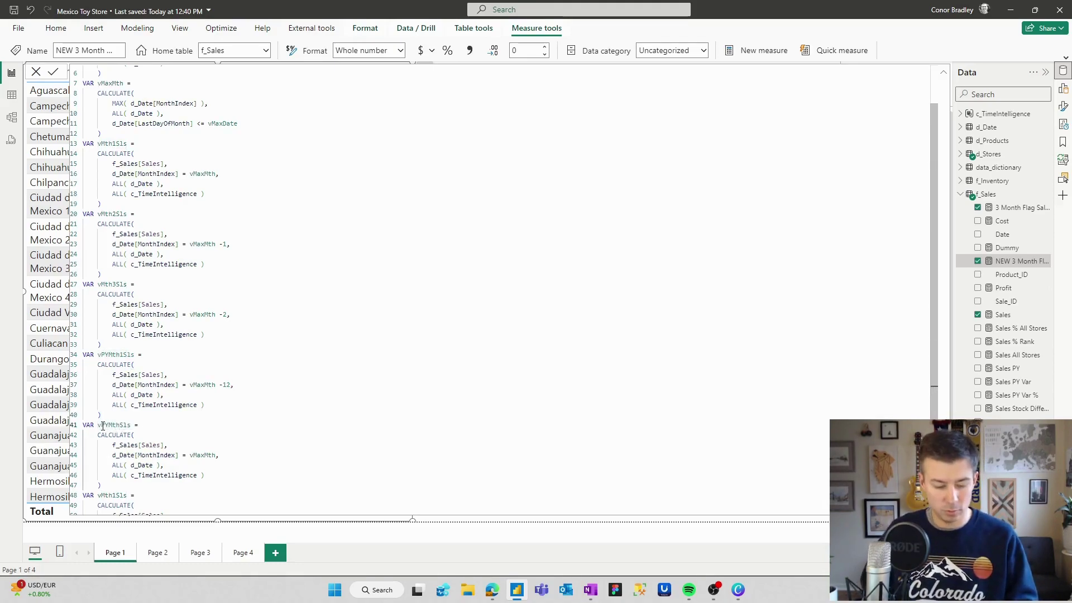
{"action": "type", "text": "2"}
{"action": "left_click", "coordinate": [217, 455]}
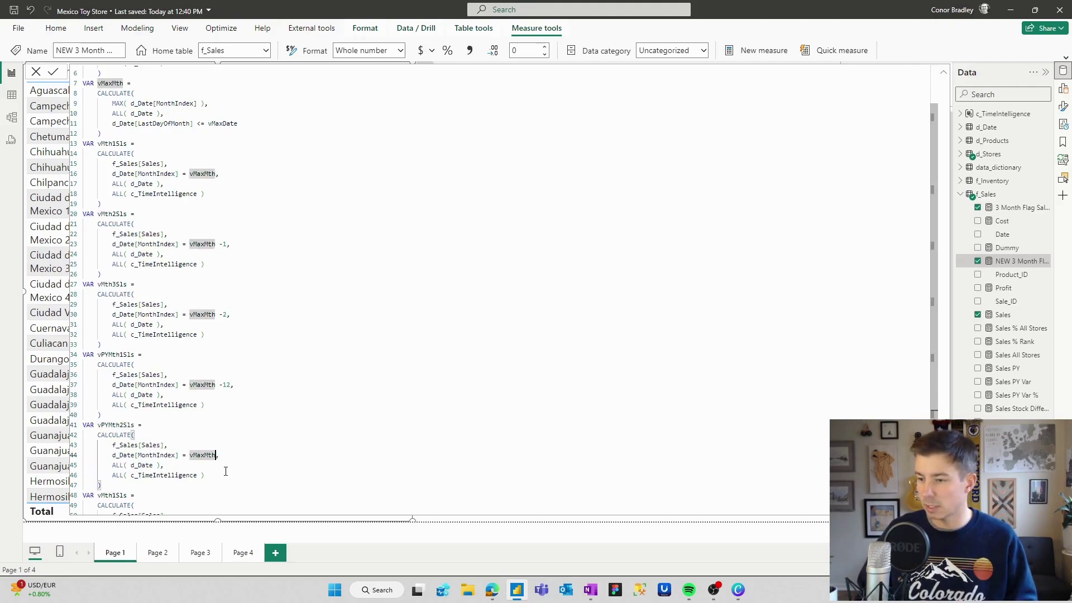
{"action": "type", "text": "-13"}
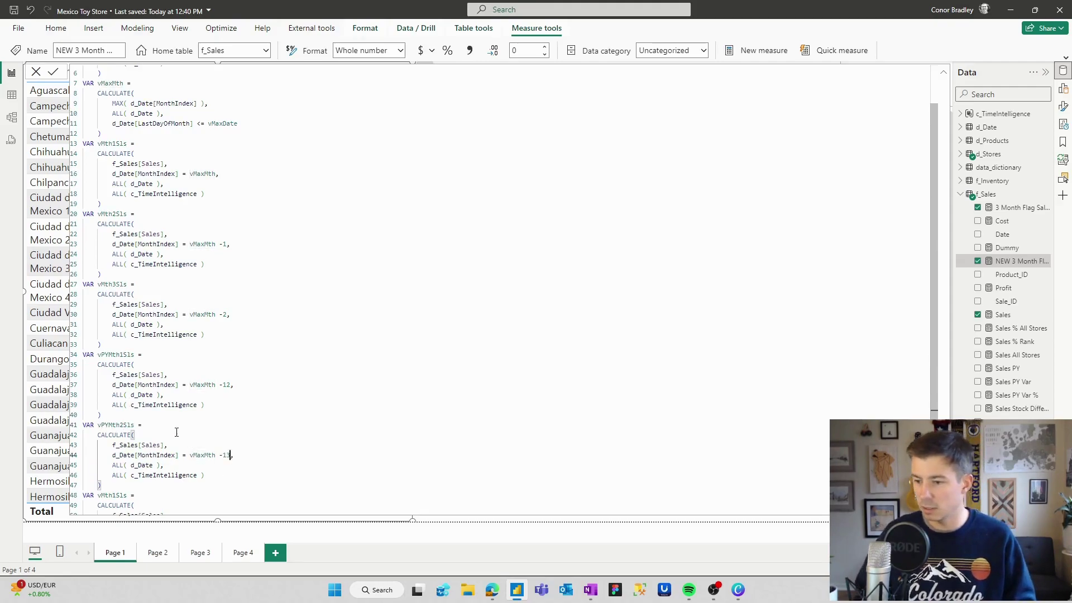
Rename the last copied variable vPYMth3Sls and set its MonthIndex filter to vMaxMth -14
{"action": "scroll", "coordinate": [228, 458], "scroll_direction": "down", "scroll_amount": 1}
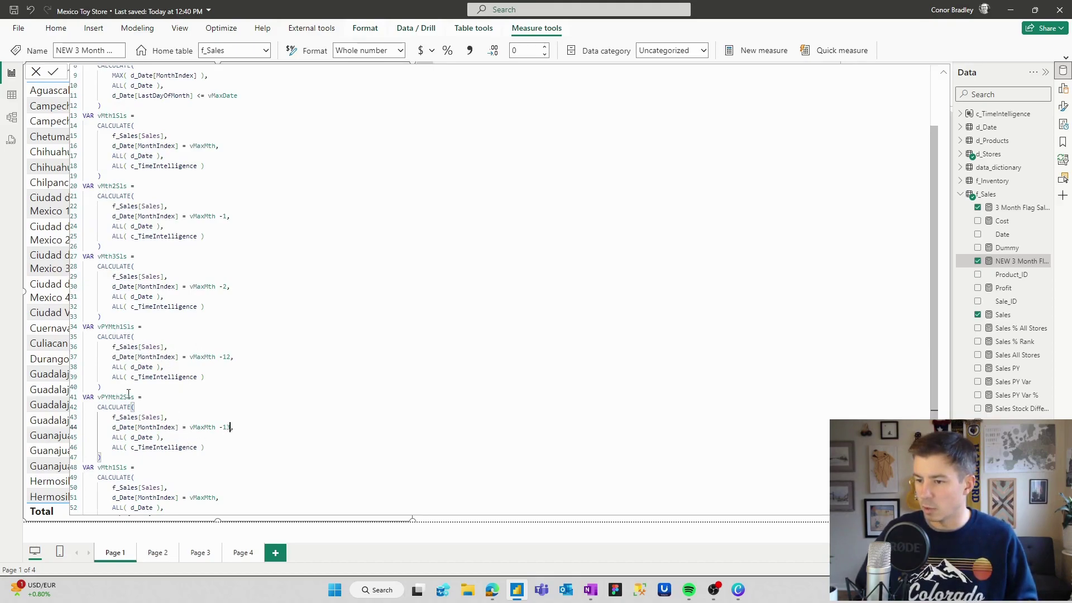
{"action": "left_click", "coordinate": [103, 467]}
{"action": "type", "text": "PY"}
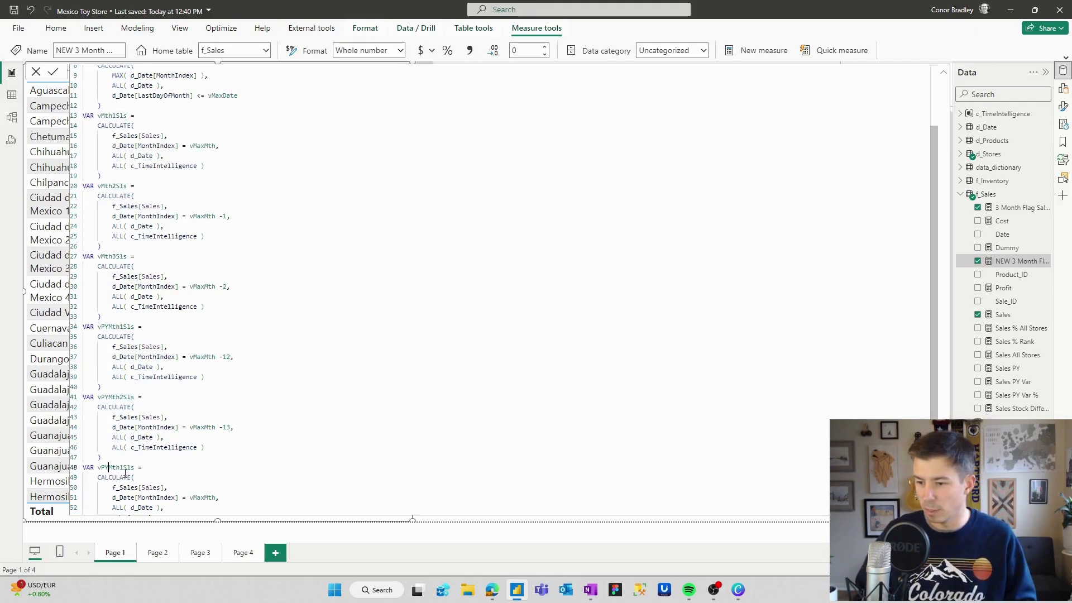
{"action": "left_click", "coordinate": [124, 468]}
{"action": "key", "text": "BackSpace"}
{"action": "type", "text": "3"}
{"action": "left_click", "coordinate": [216, 498]}
{"action": "type", "text": "-14"}
{"action": "scroll", "coordinate": [216, 497], "scroll_direction": "down", "scroll_amount": 1}
{"action": "type", "text": "4"}
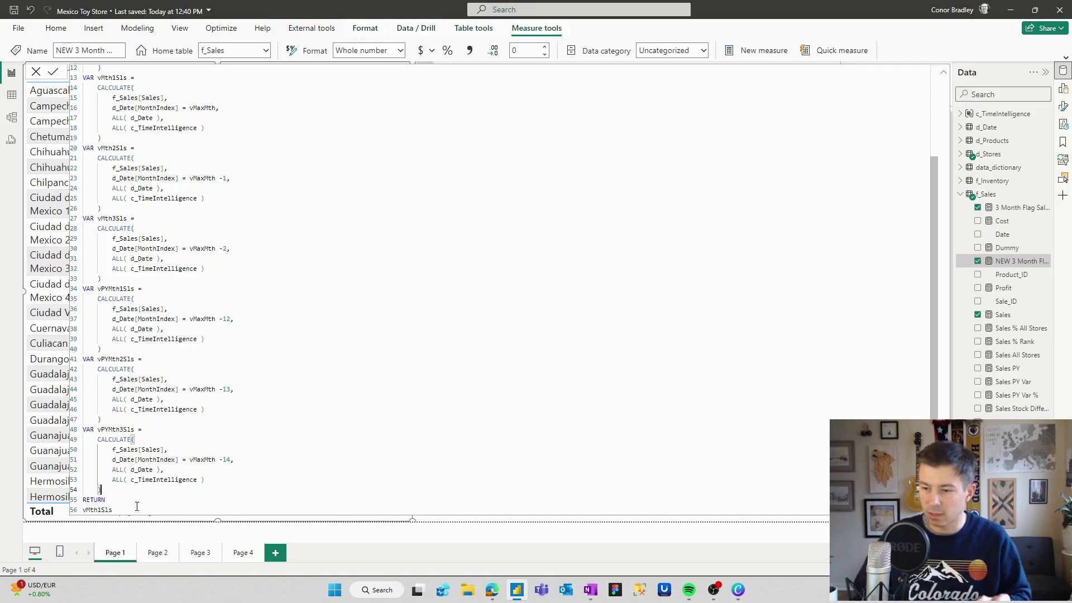
Change the returned expression to vPYMth1Sls and commit the measure
{"action": "left_click", "coordinate": [92, 509]}
{"action": "type", "text": "PY"}
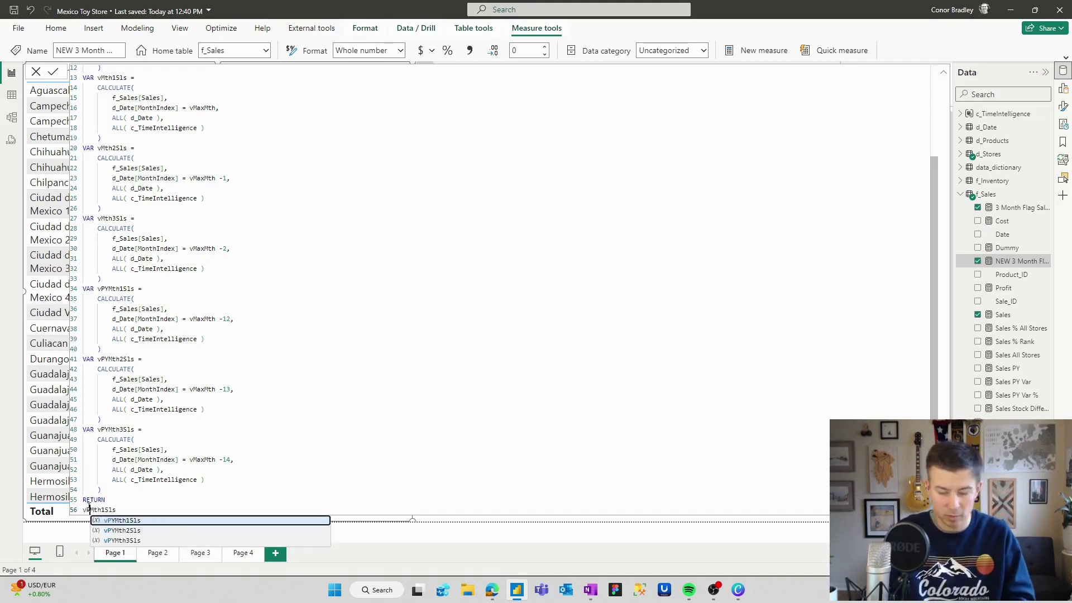
{"action": "left_click", "coordinate": [187, 523]}
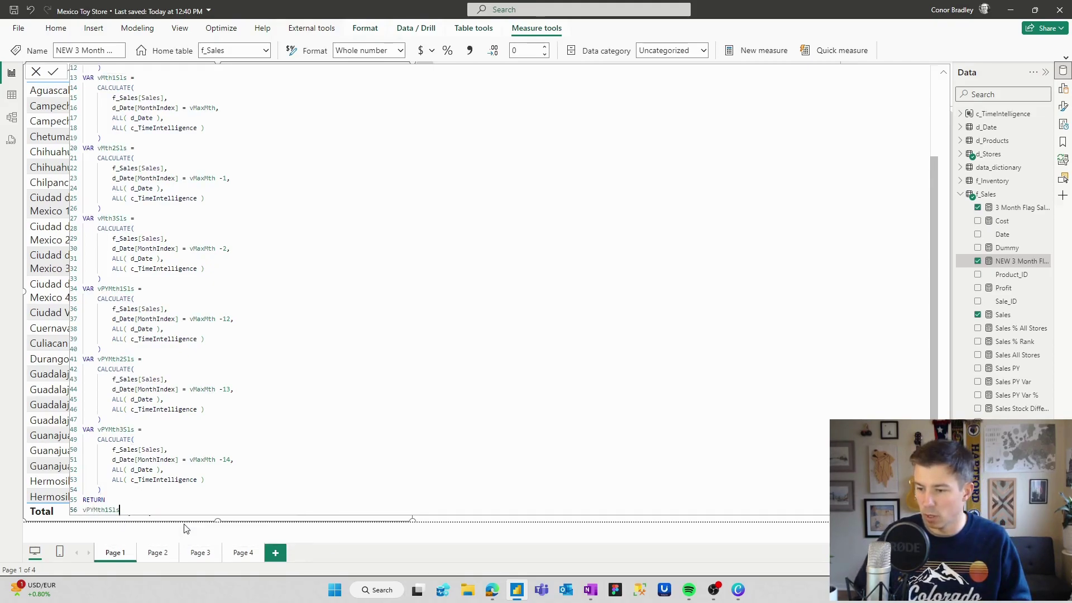
{"action": "left_click", "coordinate": [196, 531]}
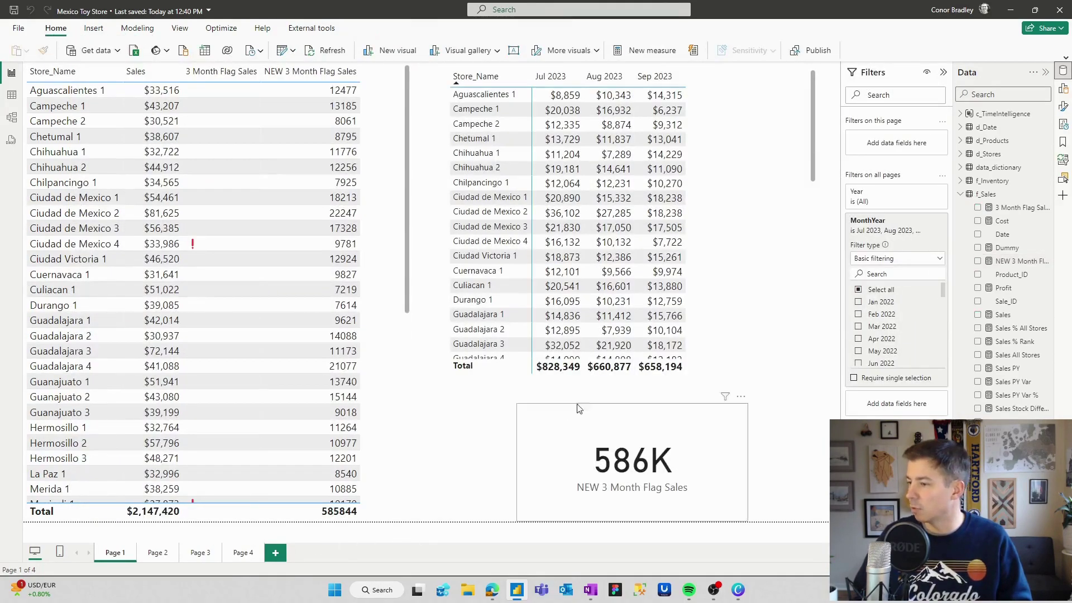
Replace Sales with Sales PY as the value in the store-by-month matrix to check against the store table
{"action": "left_click", "coordinate": [781, 340]}
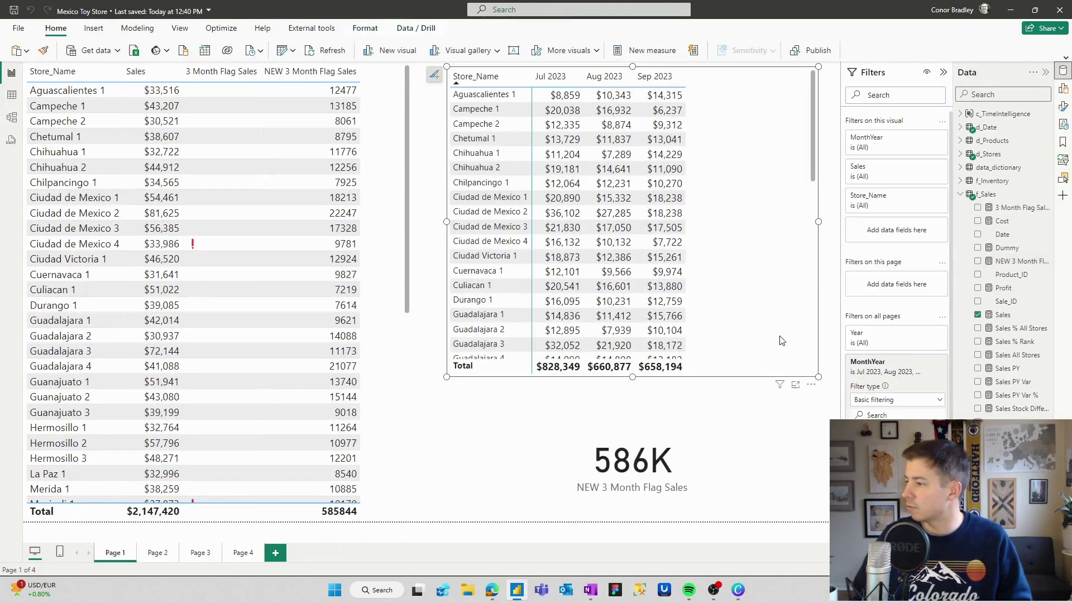
{"action": "left_click", "coordinate": [981, 316]}
{"action": "left_click", "coordinate": [978, 368]}
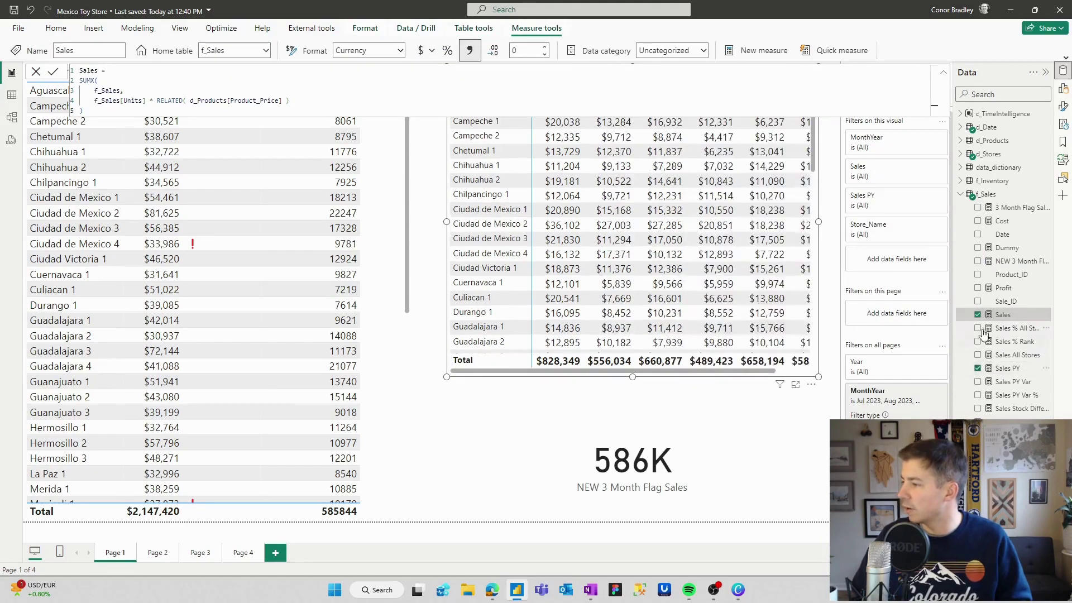
{"action": "left_click", "coordinate": [978, 315]}
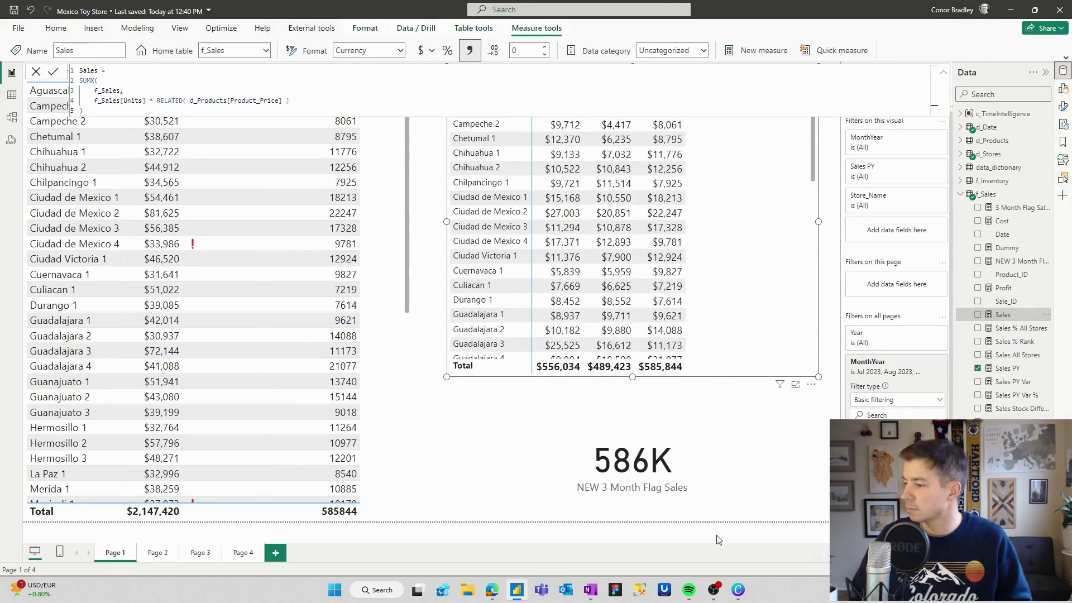
{"action": "left_click", "coordinate": [719, 540]}
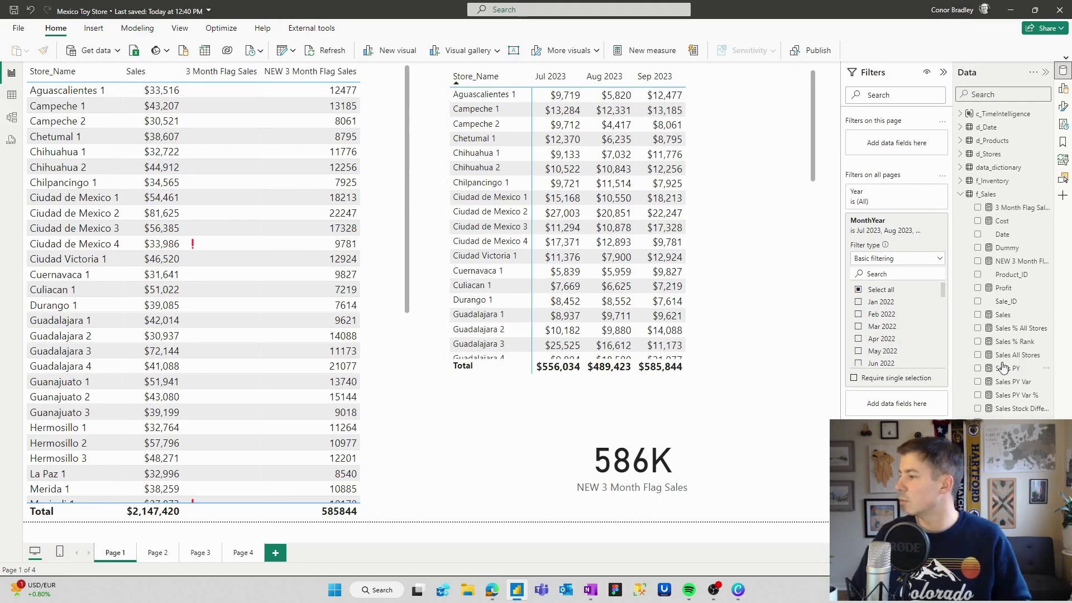
Open the NEW 3 Month Flag Sales measure and declare a variable vMth1Diff below the vPYMth3Sls variable
{"action": "left_click", "coordinate": [1016, 262]}
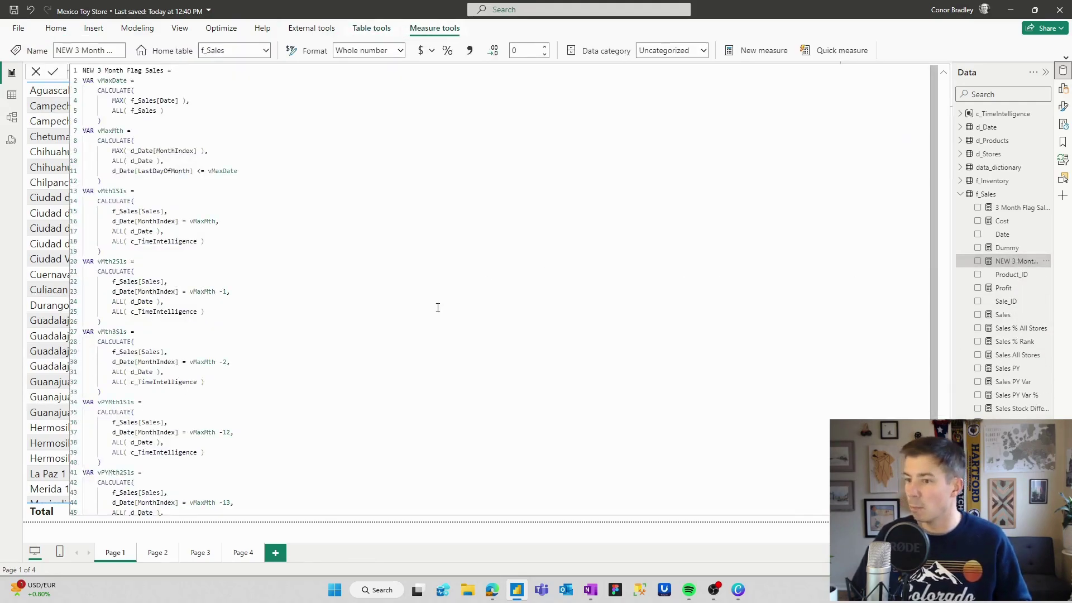
{"action": "left_click", "coordinate": [202, 487]}
{"action": "key", "text": "Return"}
{"action": "key", "text": "BackSpace"}
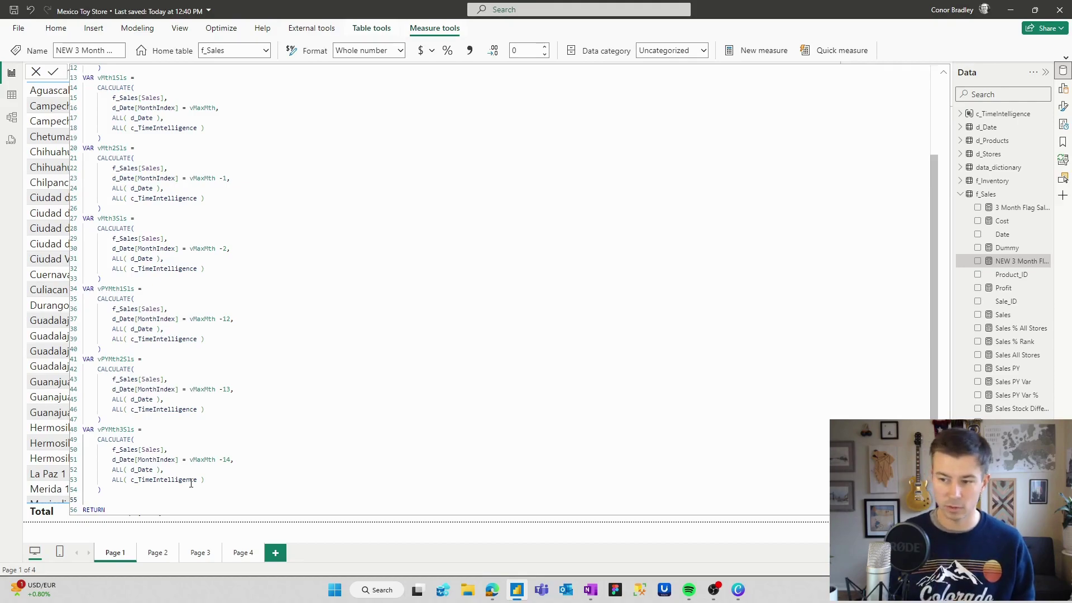
{"action": "type", "text": "VAR "}
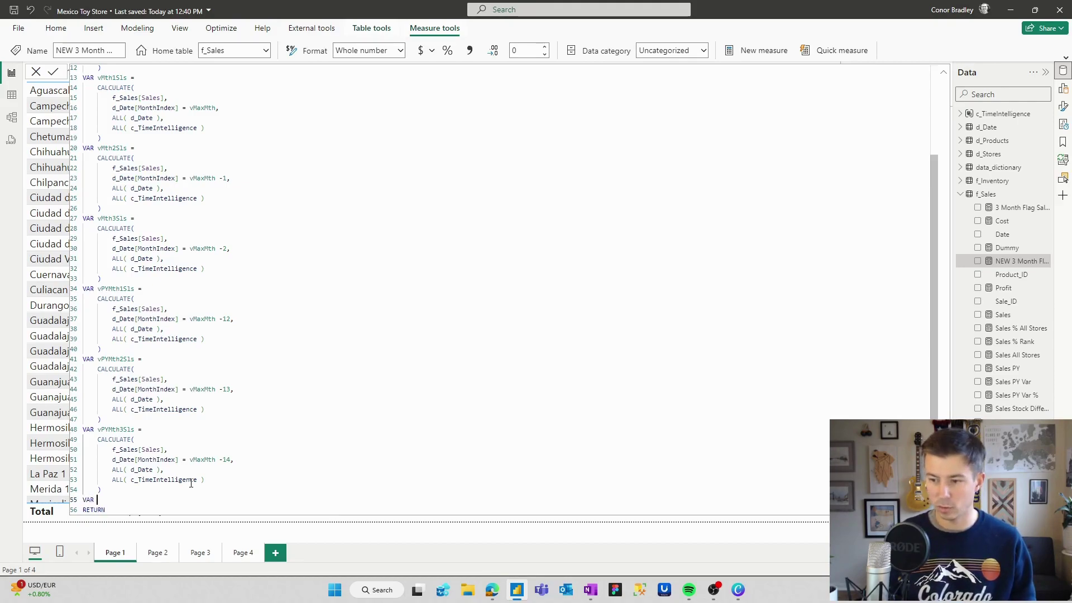
{"action": "type", "text": "v"}
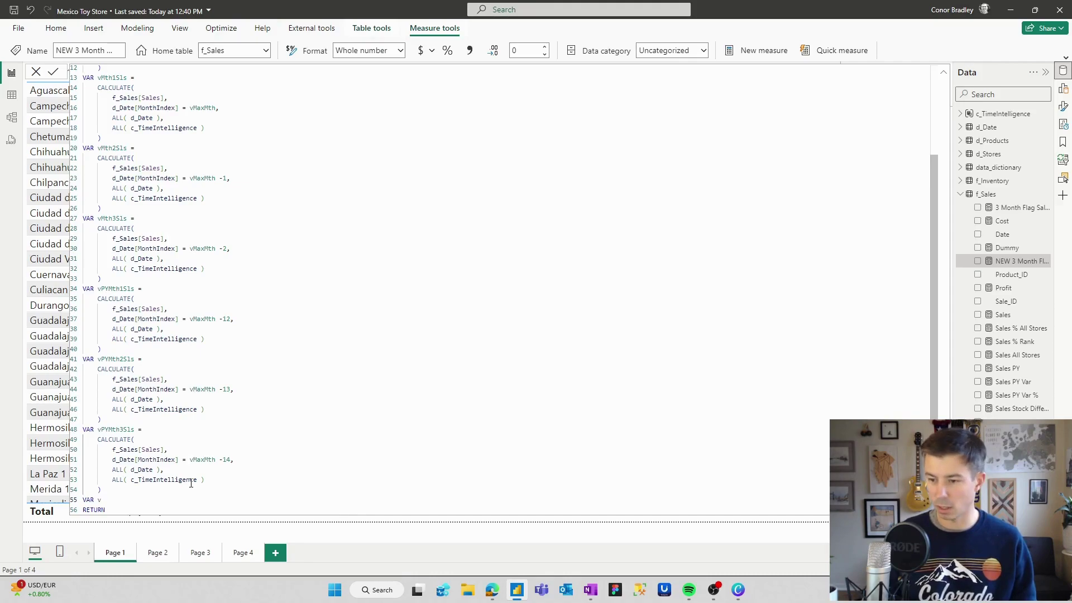
{"action": "type", "text": "Mth"}
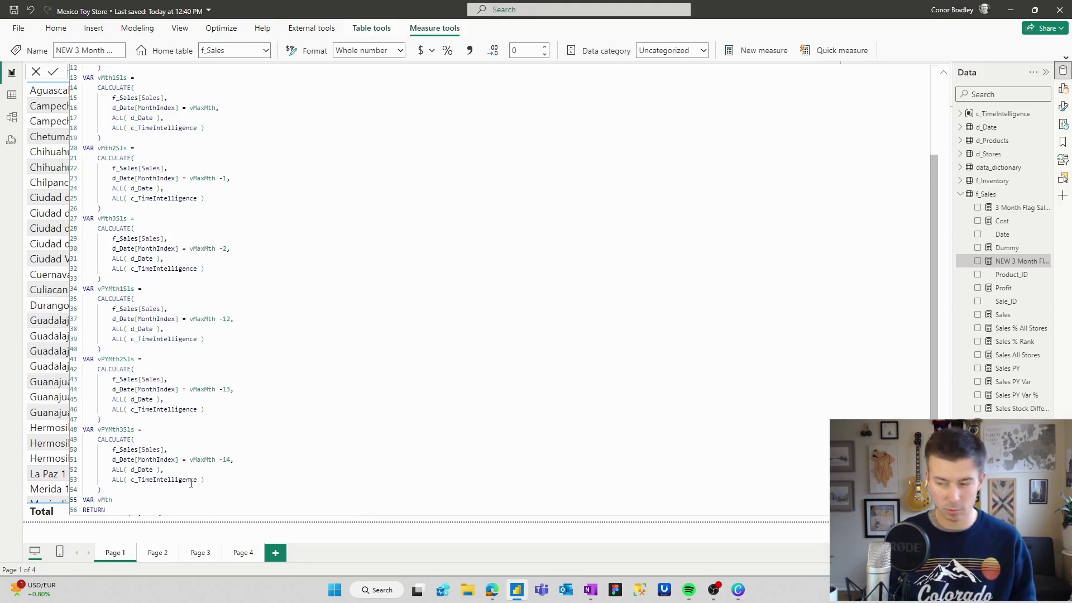
{"action": "type", "text": "1Diff "}
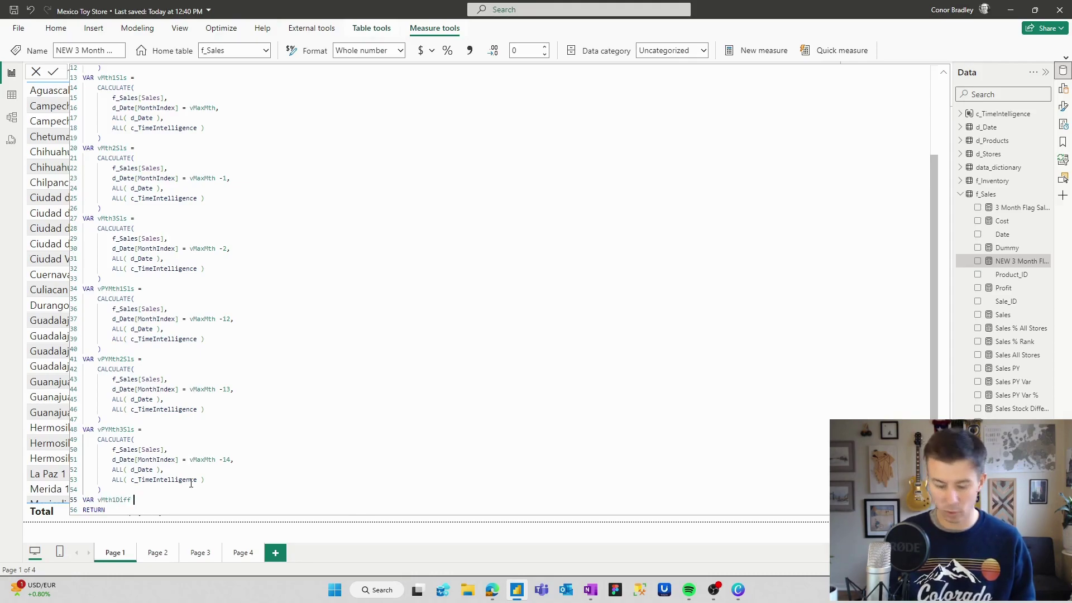
{"action": "type", "text": "="}
{"action": "key", "text": "Return"}
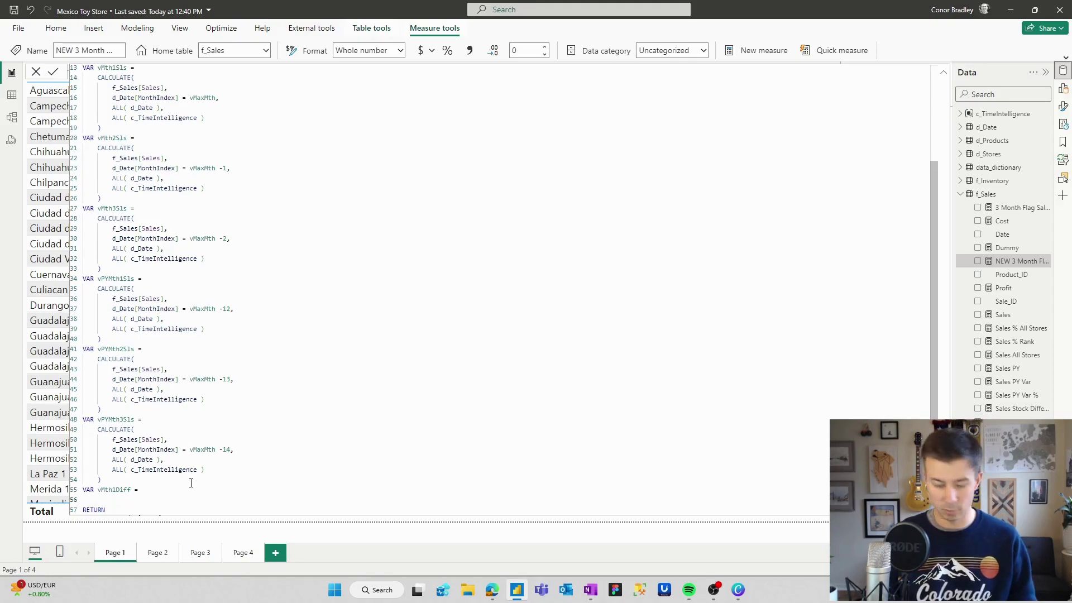
Define vMth1Diff as vMth1Sls - vPYMth1Sls
{"action": "type", "text": "vm"}
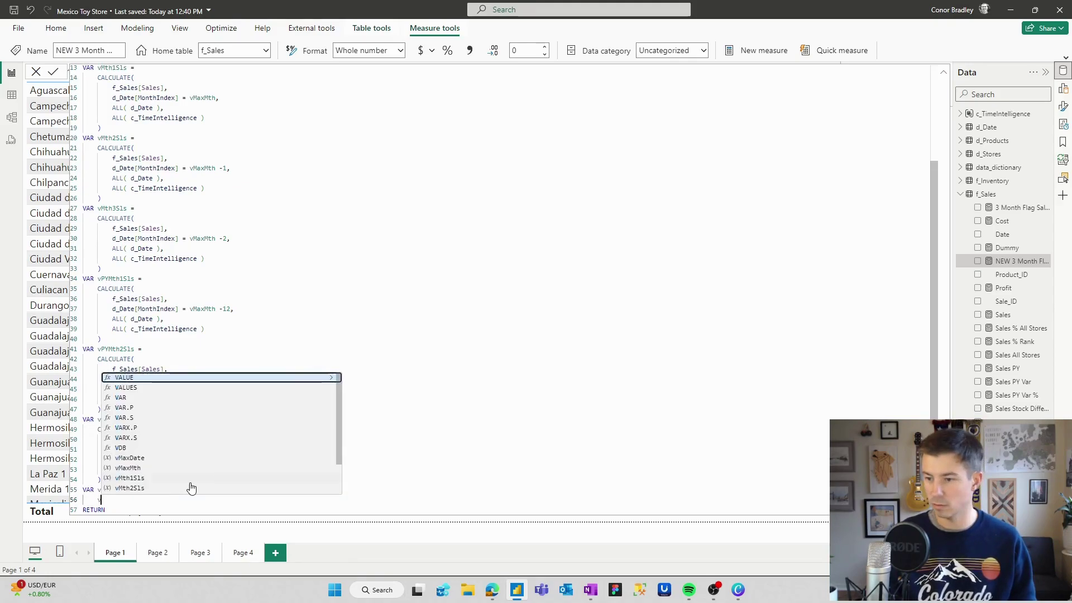
{"action": "key", "text": "Down"}
{"action": "key", "text": "Down"}
{"action": "key", "text": "Tab"}
{"action": "type", "text": "- vpy"}
{"action": "key", "text": "Tab"}
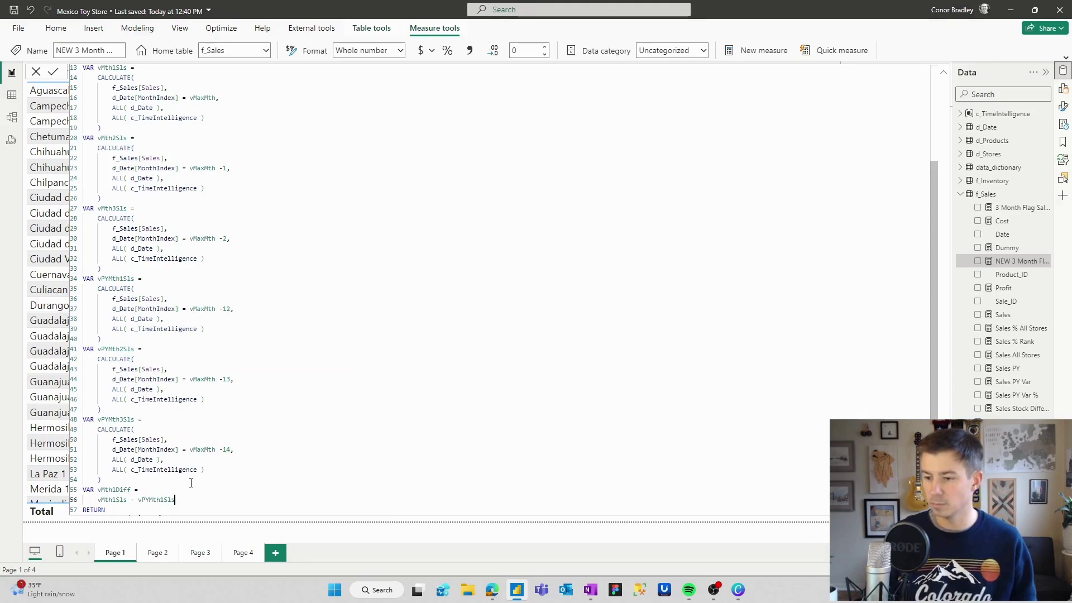
Duplicate the vMth1Diff variable definition twice directly below the original
{"action": "left_click_drag", "start_coordinate": [177, 499], "coordinate": [78, 489]}
{"action": "key", "text": "ctrl+c"}
{"action": "left_click", "coordinate": [196, 501]}
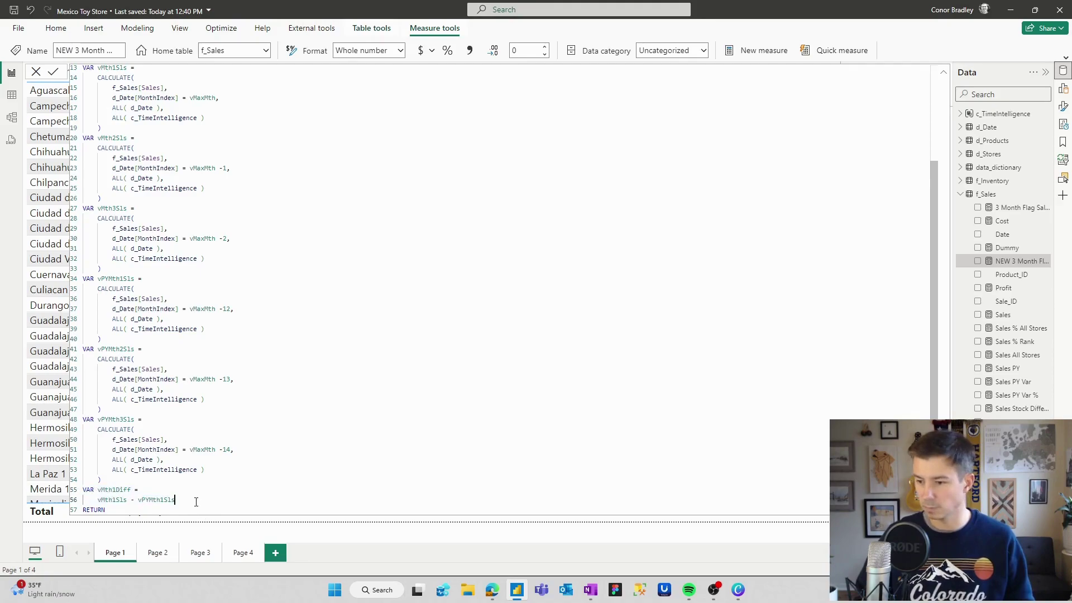
{"action": "key", "text": "Return"}
{"action": "key", "text": "ctrl+v"}
{"action": "key", "text": "Return"}
{"action": "key", "text": "ctrl+v"}
Rename the first copied difference variable vMth2Diff and change its expression to vMth2Sls - vPYMth2Sls
{"action": "double_click", "coordinate": [117, 470]}
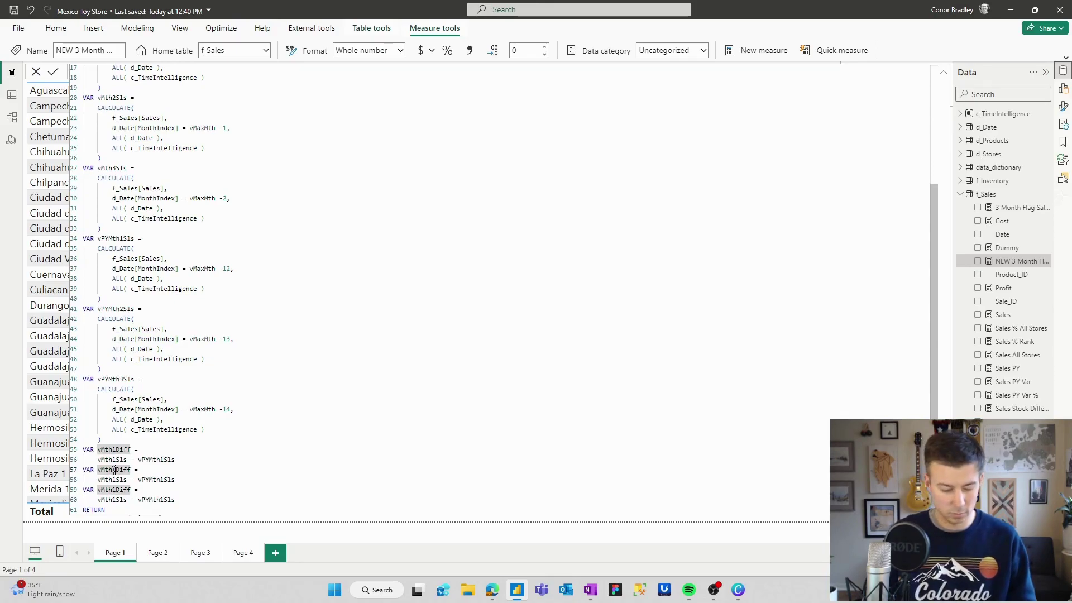
{"action": "left_click", "coordinate": [115, 471]}
{"action": "key", "text": "BackSpace"}
{"action": "type", "text": "2"}
{"action": "key", "text": "Right"}
{"action": "key", "text": "Right"}
{"action": "key", "text": "Right"}
{"action": "key", "text": "Right"}
{"action": "key", "text": "Right"}
{"action": "key", "text": "Right"}
{"action": "key", "text": "Right"}
{"action": "key", "text": "Right"}
{"action": "key", "text": "Right"}
{"action": "key", "text": "Right"}
{"action": "key", "text": "Right"}
{"action": "key", "text": "Right"}
{"action": "key", "text": "Right"}
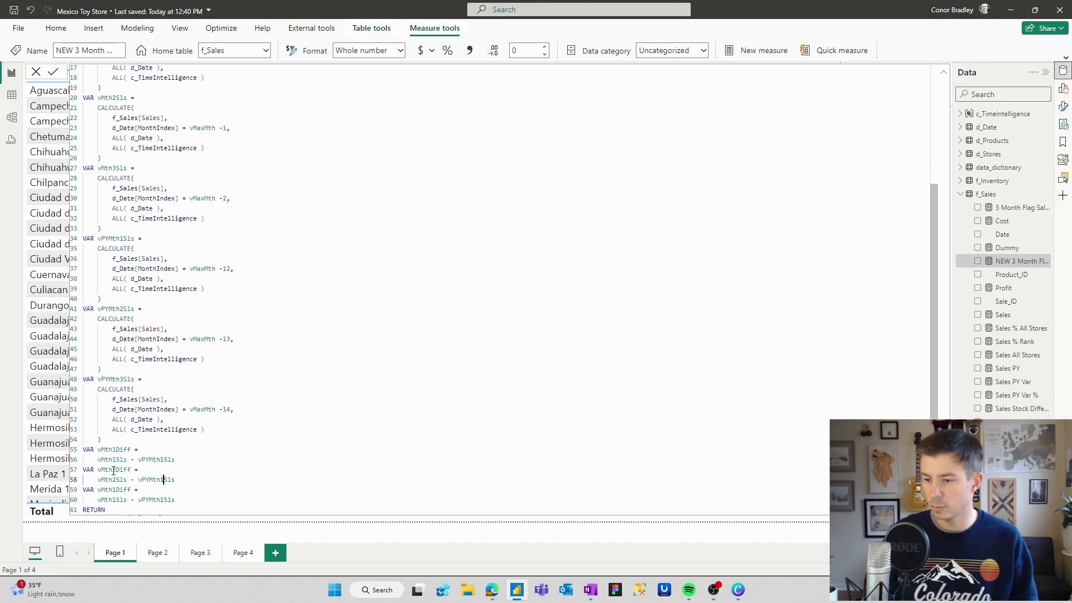
{"action": "key", "text": "BackSpace"}
{"action": "type", "text": "2"}
Change the last copied variable to vMth3Diff = vMth3Sls - vPYMth3Sls and begin another variable declaration with the prefix v below it
{"action": "key", "text": "Down"}
{"action": "key", "text": "Left"}
{"action": "key", "text": "Left"}
{"action": "key", "text": "Left"}
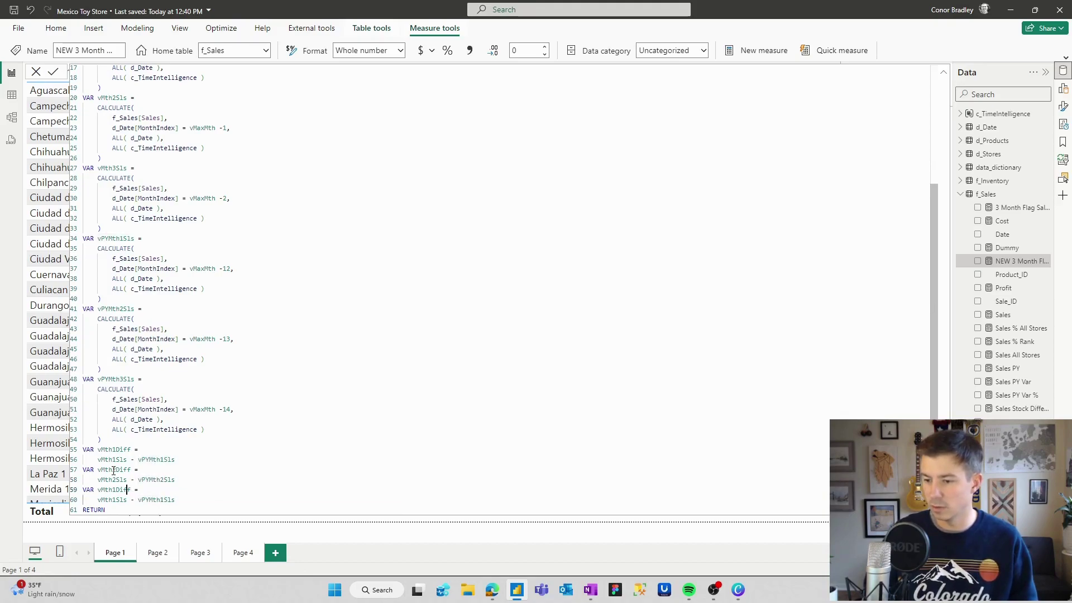
{"action": "key", "text": "Left"}
{"action": "key", "text": "Right"}
{"action": "key", "text": "BackSpace"}
{"action": "type", "text": "3"}
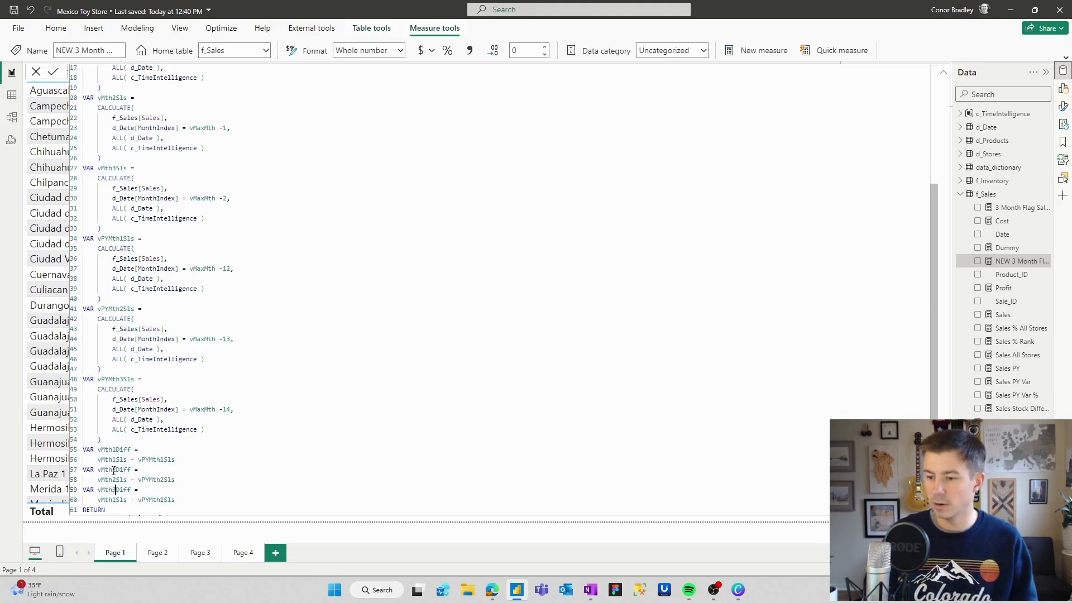
{"action": "key", "text": "Down"}
{"action": "key", "text": "BackSpace"}
{"action": "type", "text": "3"}
{"action": "key", "text": "Right"}
{"action": "key", "text": "Right"}
{"action": "key", "text": "Right"}
{"action": "key", "text": "Right"}
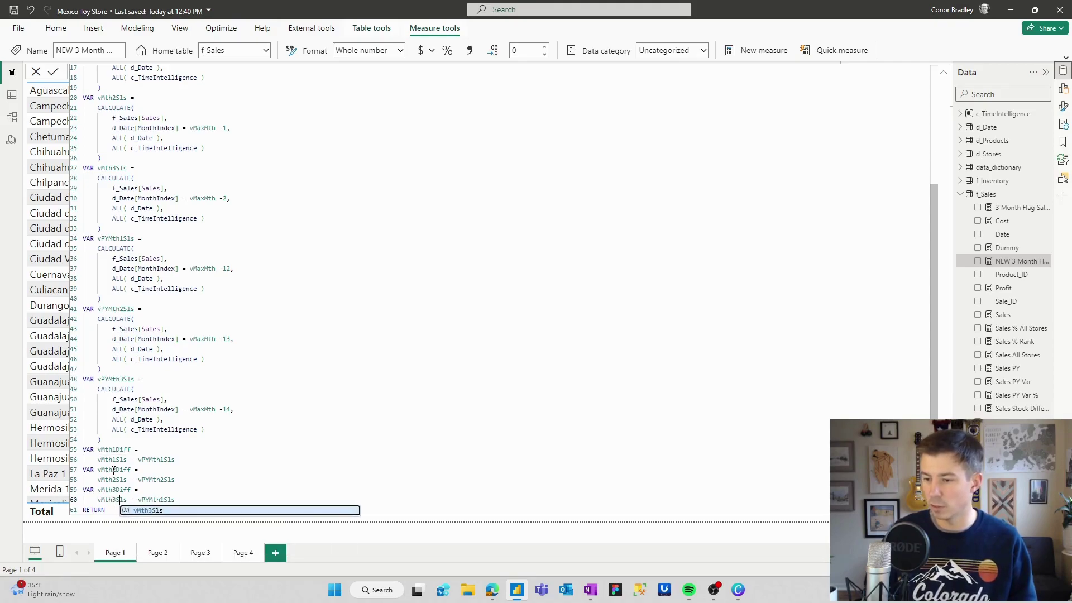
{"action": "key", "text": "Right"}
{"action": "key", "text": "Right"}
{"action": "key", "text": "Right"}
{"action": "key", "text": "Right"}
{"action": "key", "text": "Right"}
{"action": "key", "text": "Right"}
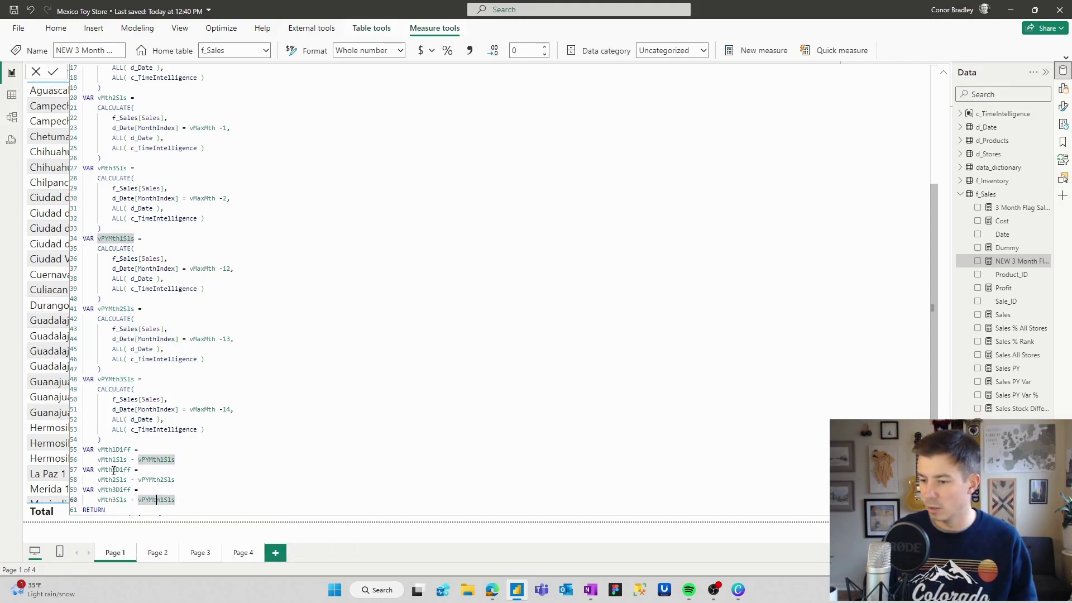
{"action": "key", "text": "BackSpace"}
{"action": "type", "text": "3"}
{"action": "key", "text": "Right"}
{"action": "key", "text": "Right"}
{"action": "key", "text": "Right"}
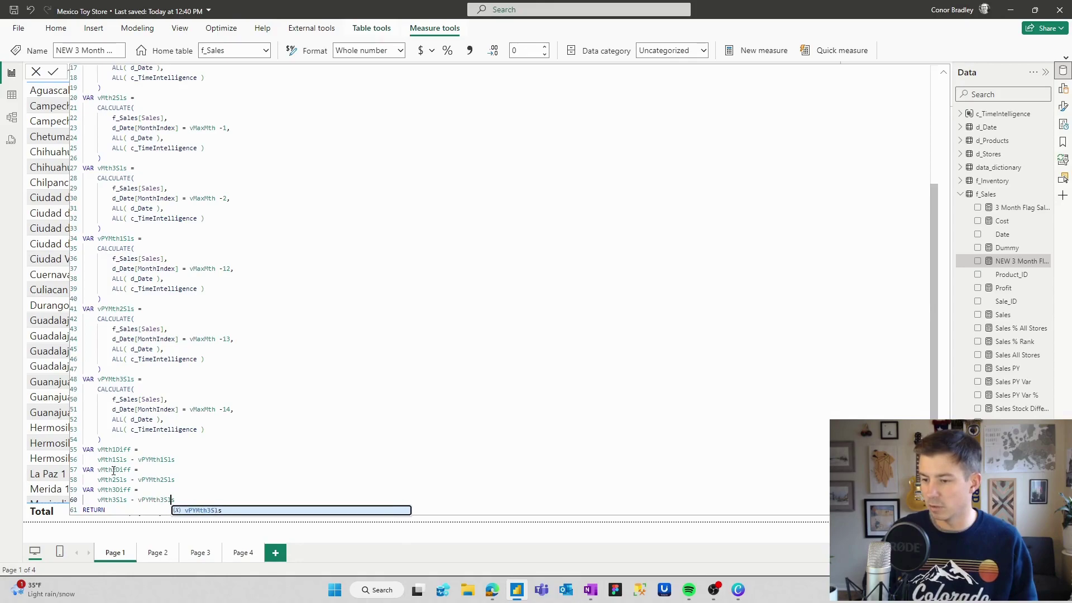
{"action": "key", "text": "Return"}
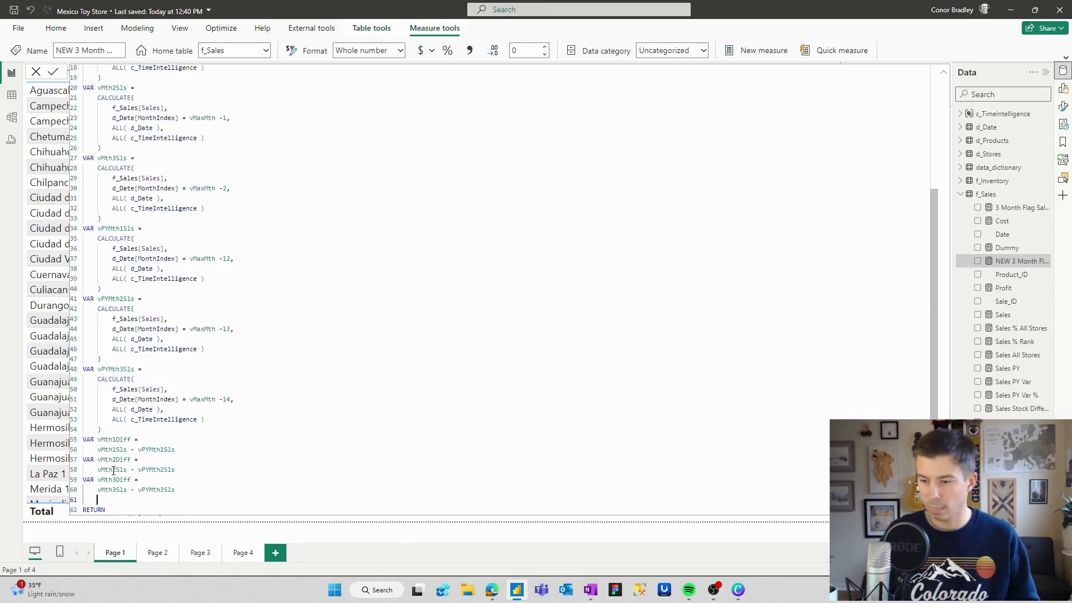
{"action": "type", "text": "VAR v"}
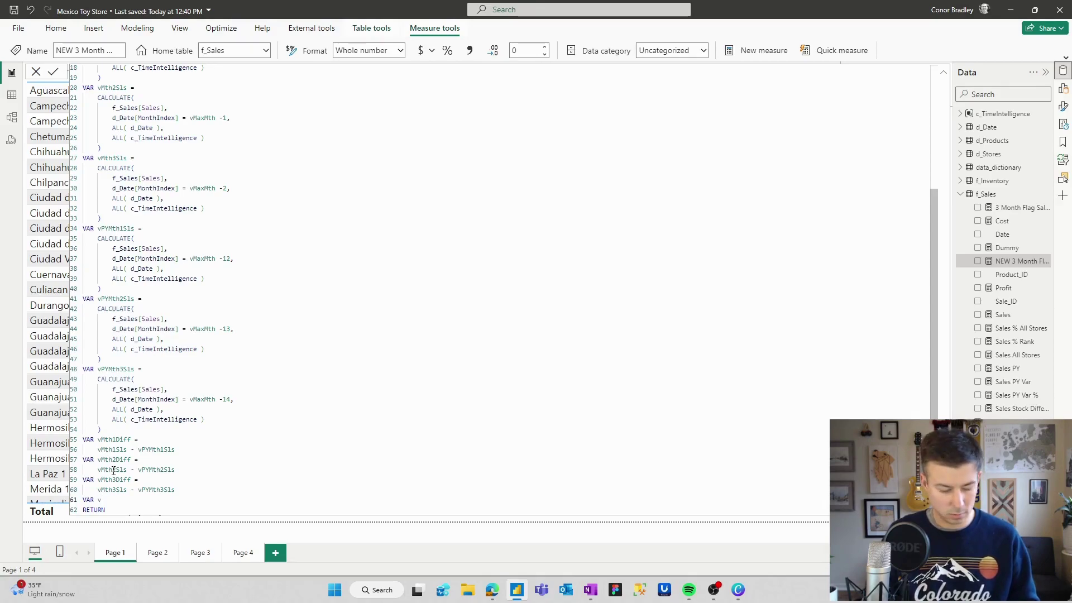
{"action": "type", "text": "l"}
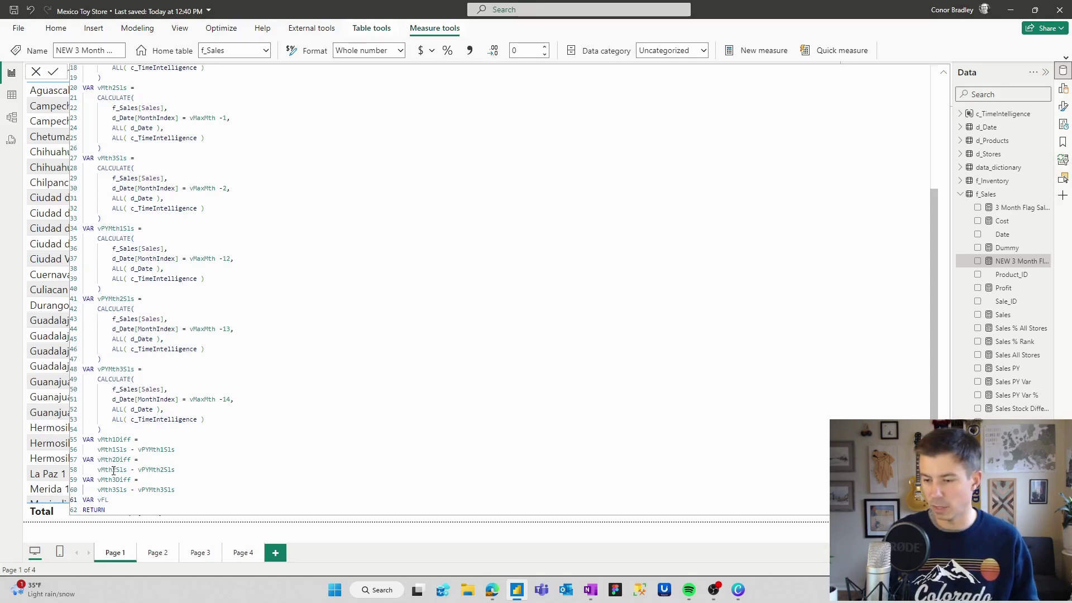
{"action": "type", "text": "a"}
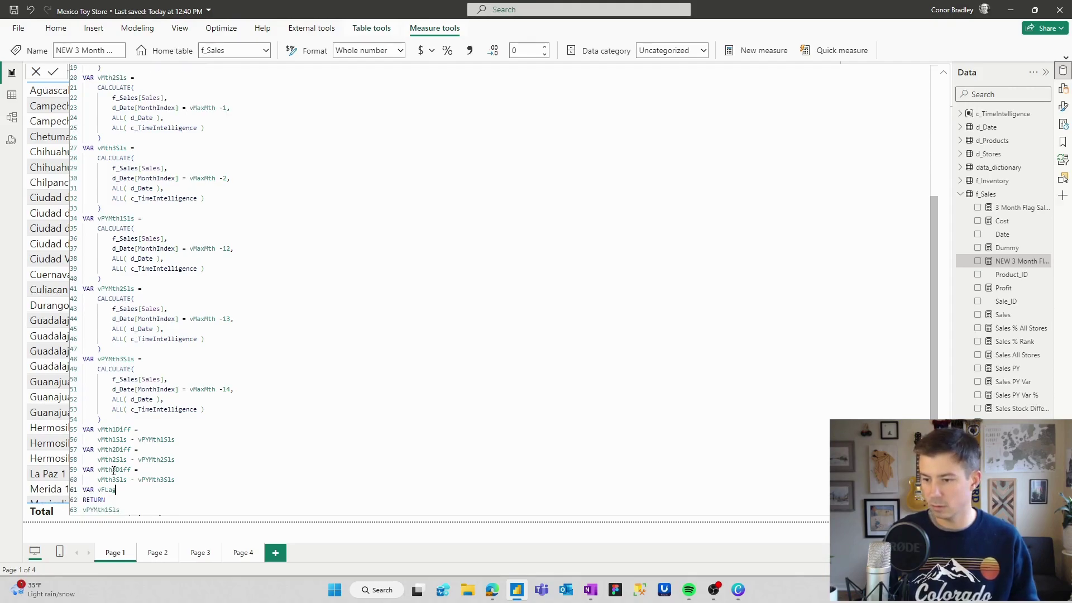
{"action": "type", "text": "g ="}
{"action": "key", "text": "Return"}
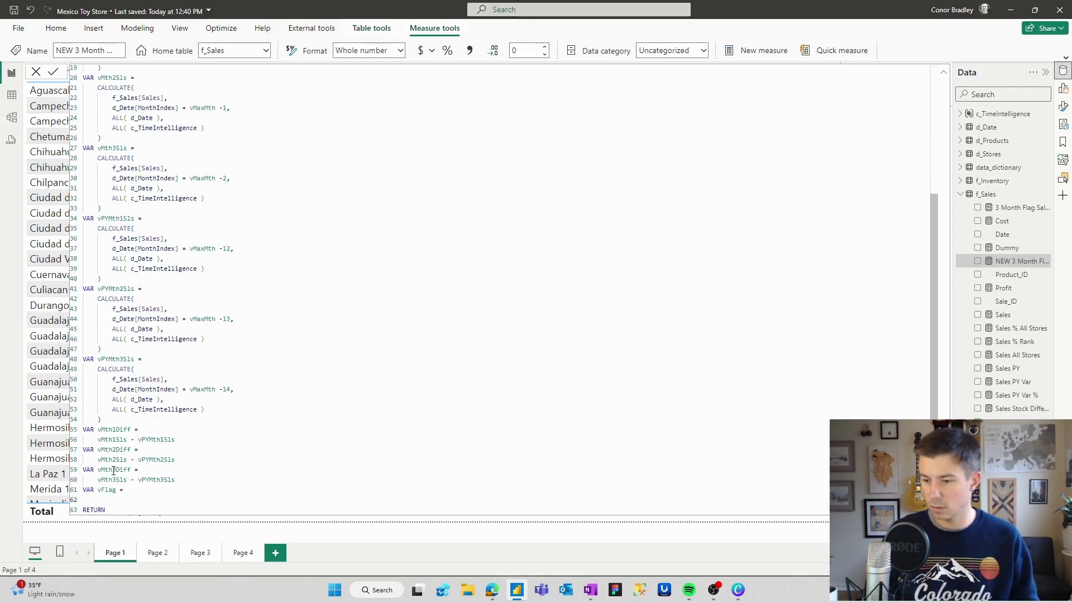
{"action": "type", "text": "IF("}
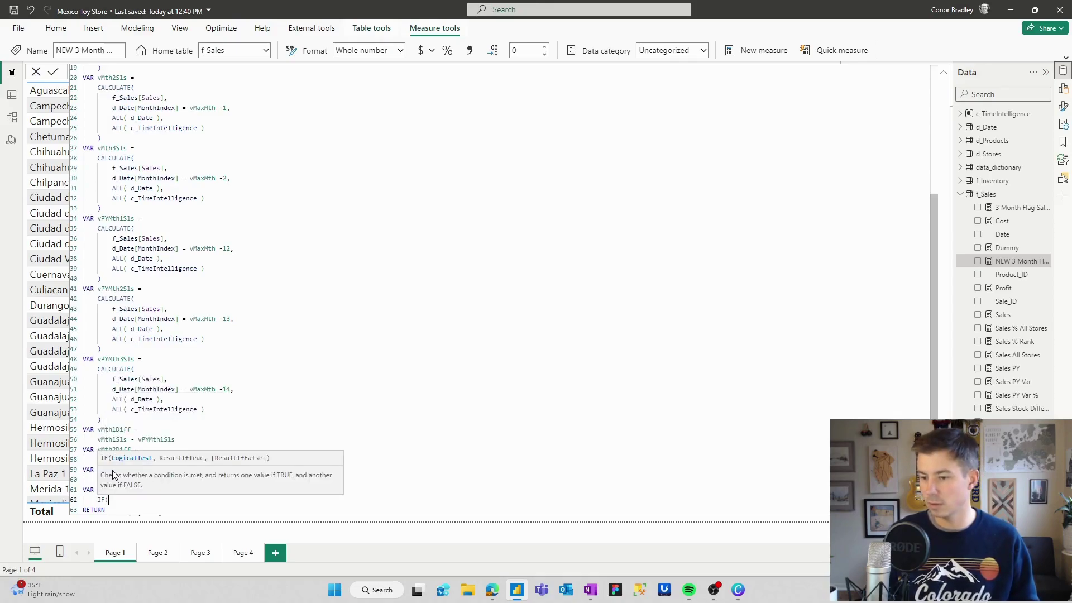
{"action": "key", "text": "BackSpace"}
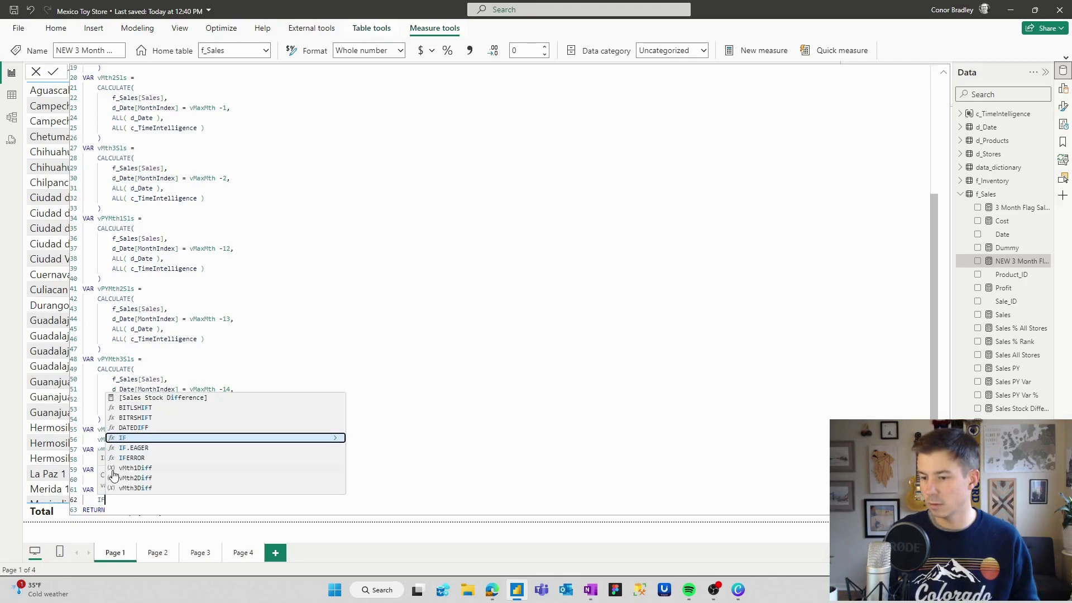
{"action": "key", "text": "BackSpace"}
{"action": "key", "text": "BackSpace"}
{"action": "key", "text": "BackSpace"}
{"action": "key", "text": "BackSpace"}
{"action": "key", "text": "BackSpace"}
{"action": "key", "text": "BackSpace"}
{"action": "key", "text": "BackSpace"}
{"action": "key", "text": "BackSpace"}
{"action": "key", "text": "BackSpace"}
{"action": "key", "text": "BackSpace"}
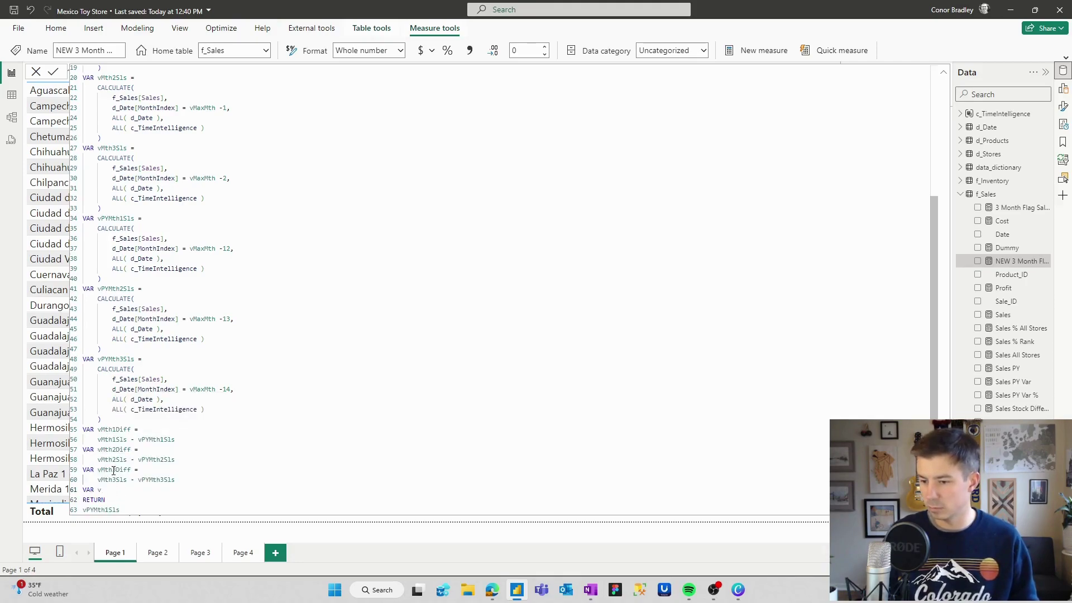
Name the new variable vMth1Flag and add its equals sign, ready for an expression on the next line
{"action": "type", "text": "Mth"}
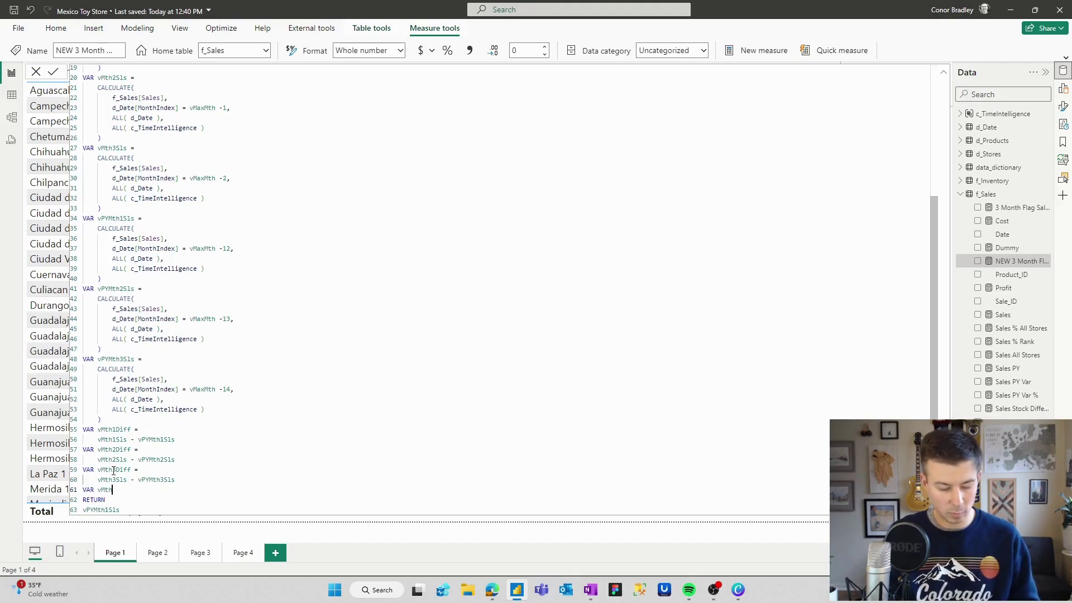
{"action": "type", "text": "1Flag"}
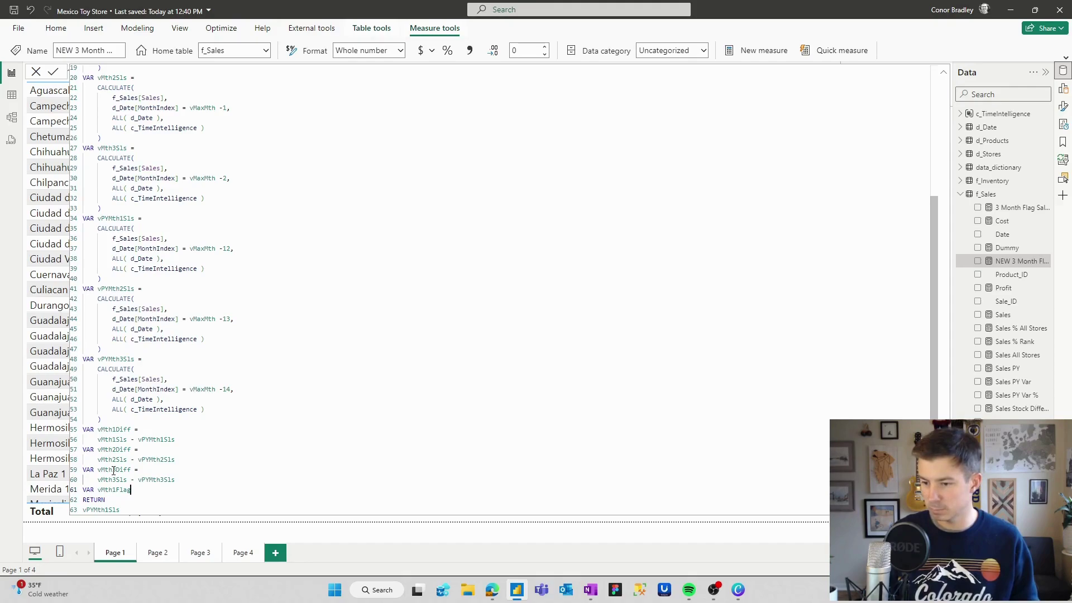
{"action": "key", "text": "Return"}
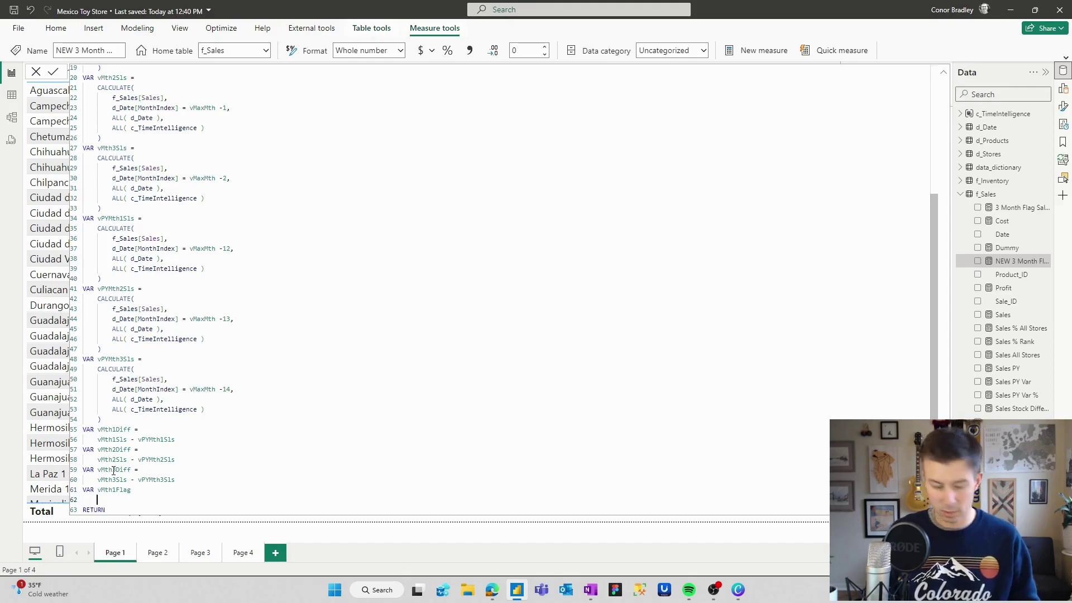
{"action": "key", "text": "BackSpace"}
{"action": "key", "text": "BackSpace"}
{"action": "type", "text": "g ="}
{"action": "key", "text": "Return"}
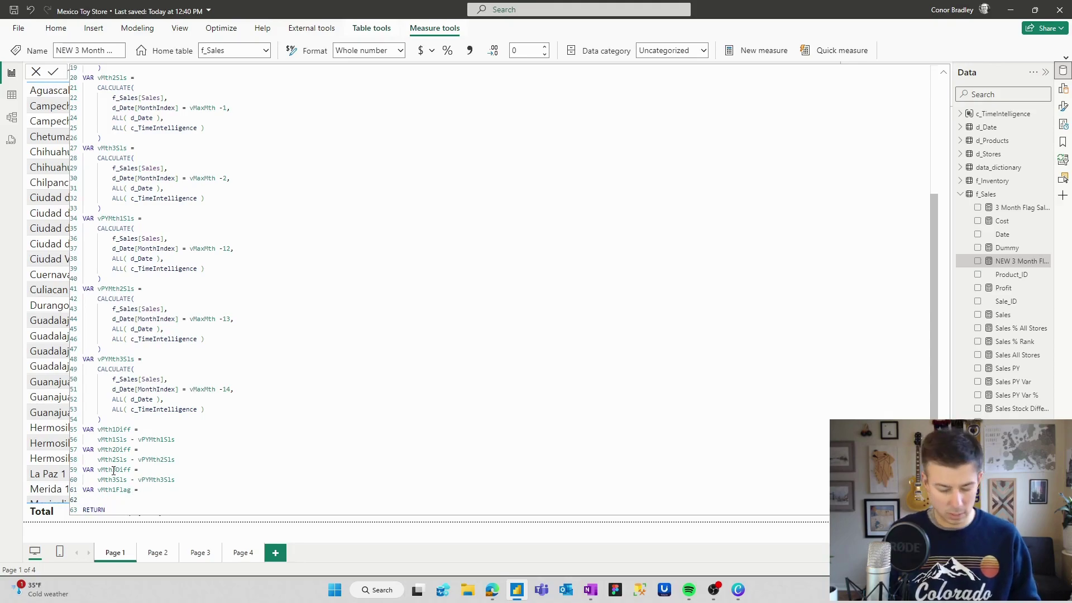
Define vMth1Flag with an IF function that returns 1 when vMth1Diff < 0
{"action": "type", "text": "IF("}
{"action": "key", "text": "Return"}
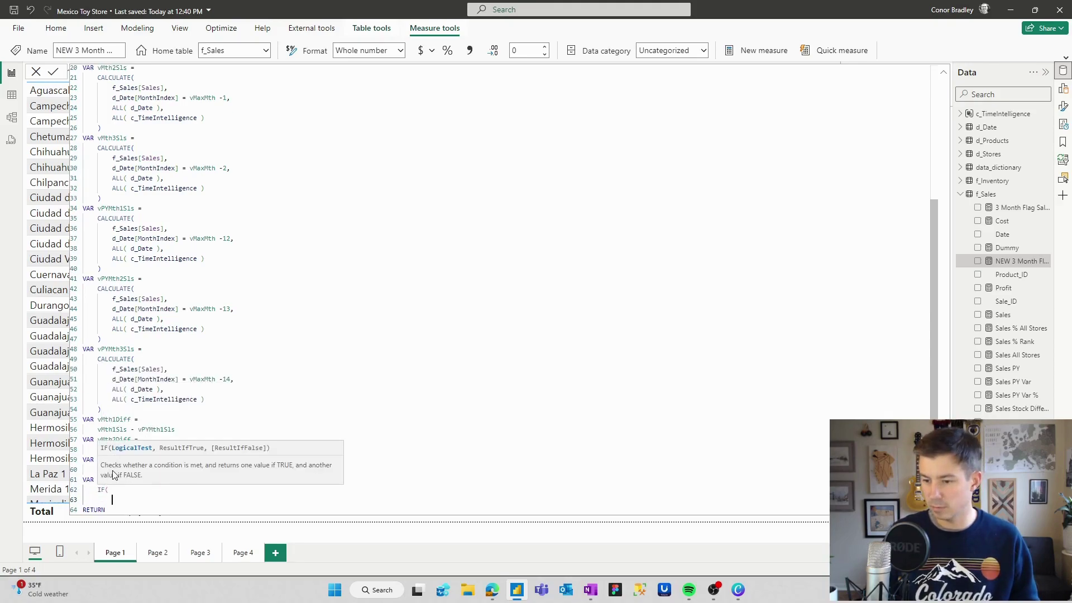
{"action": "type", "text": "mth"}
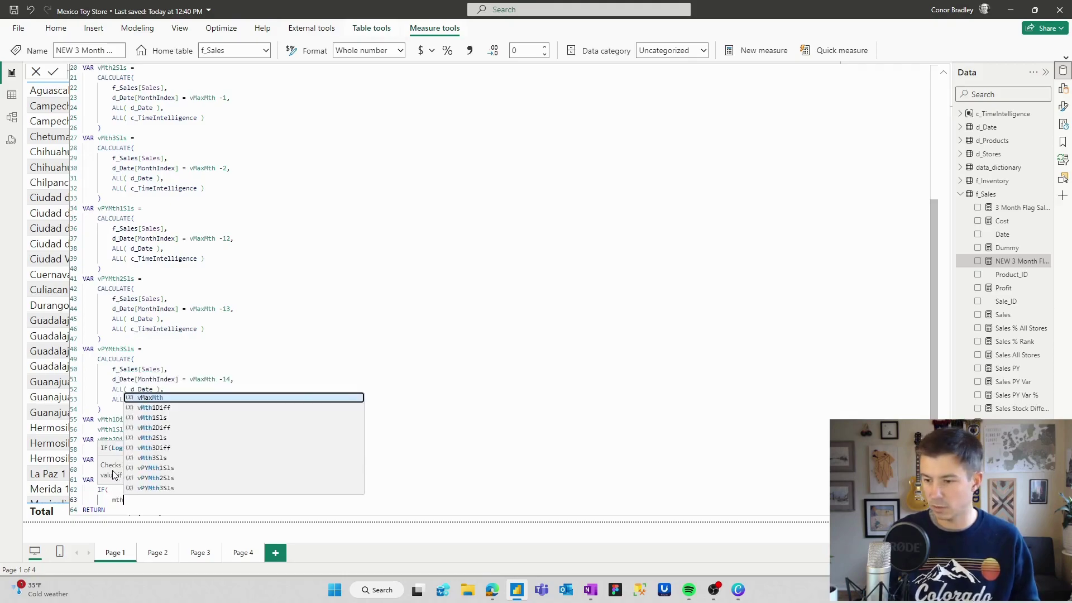
{"action": "key", "text": "Down"}
{"action": "key", "text": "Tab"}
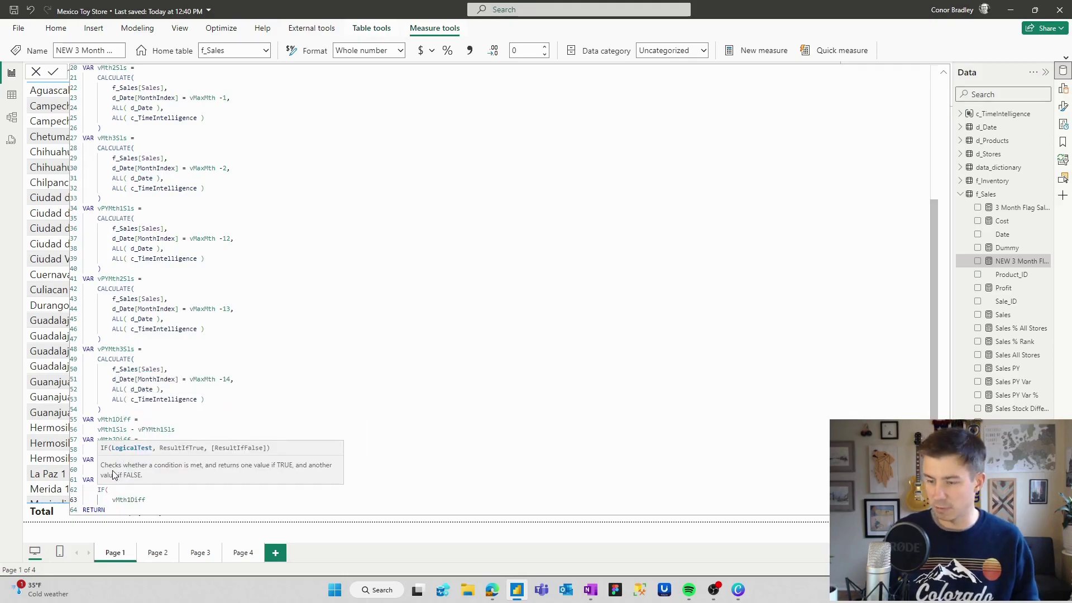
{"action": "type", "text": "< 0"}
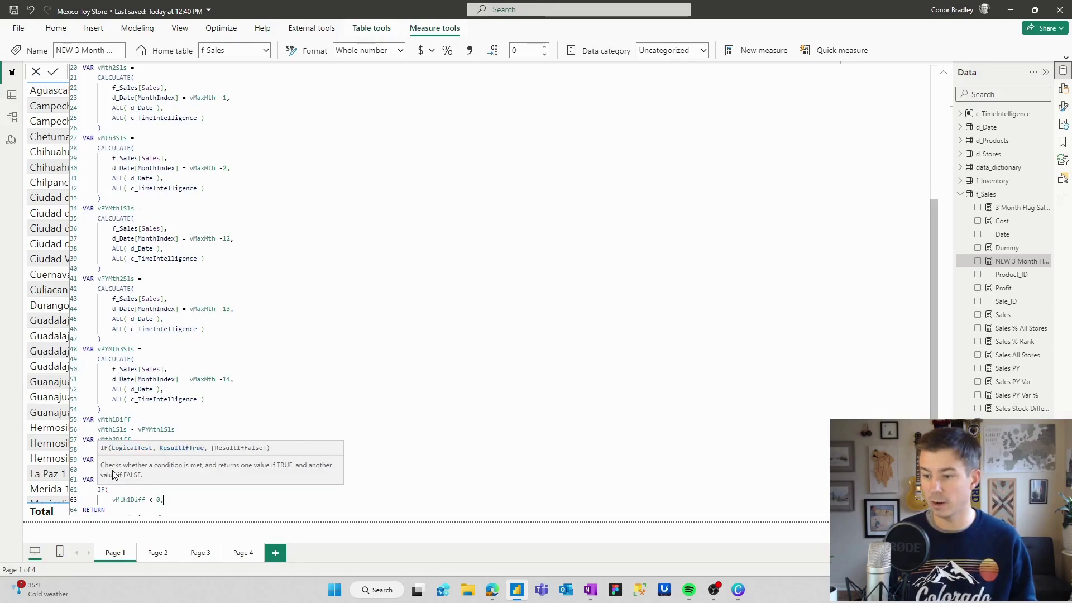
{"action": "type", "text": ","}
{"action": "key", "text": "Return"}
{"action": "type", "text": "1"}
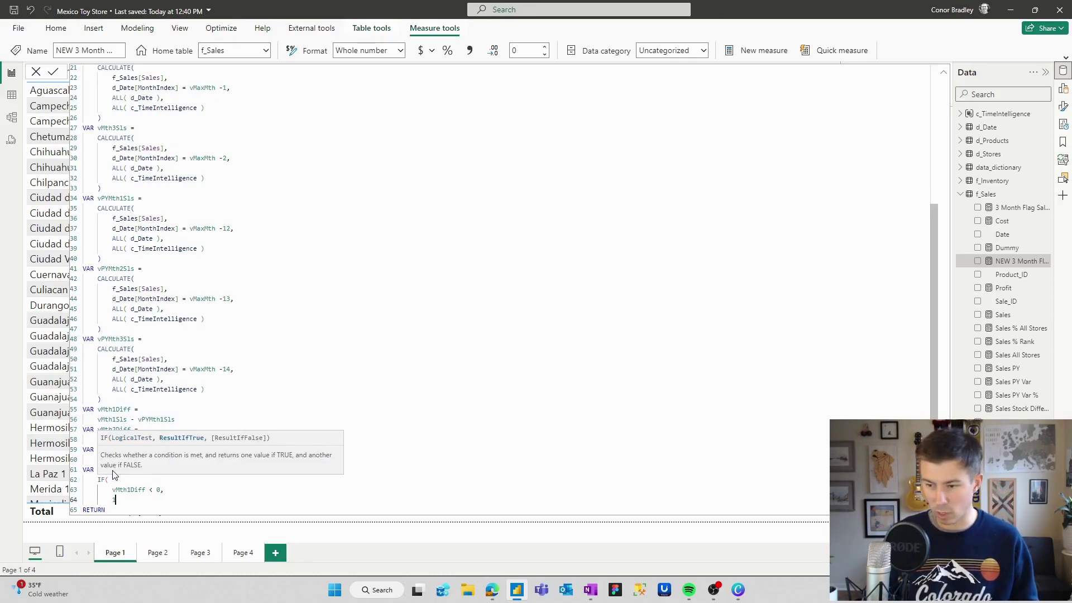
{"action": "key", "text": "shift+Return"}
{"action": "key", "text": "BackSpace"}
{"action": "type", "text": ")"}
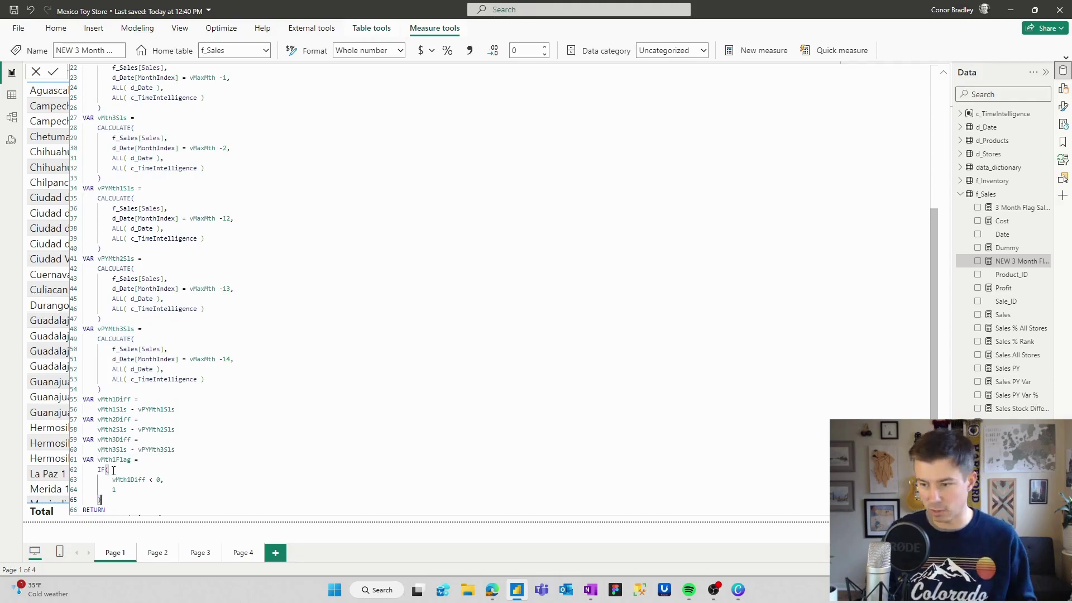
Duplicate the whole vMth1Flag variable block twice directly beneath the original, above RETURN
{"action": "left_click_drag", "start_coordinate": [102, 500], "coordinate": [71, 463]}
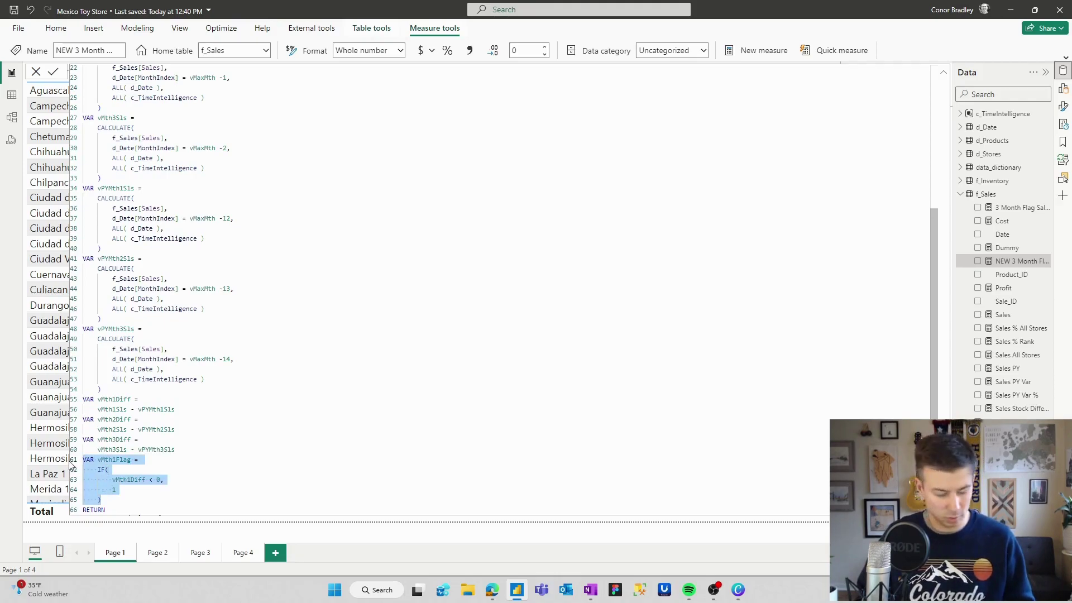
{"action": "key", "text": "ctrl+c"}
{"action": "key", "text": "End"}
{"action": "key", "text": "shift+Return"}
{"action": "key", "text": "ctrl+v"}
{"action": "key", "text": "shift+Return"}
{"action": "key", "text": "ctrl+v"}
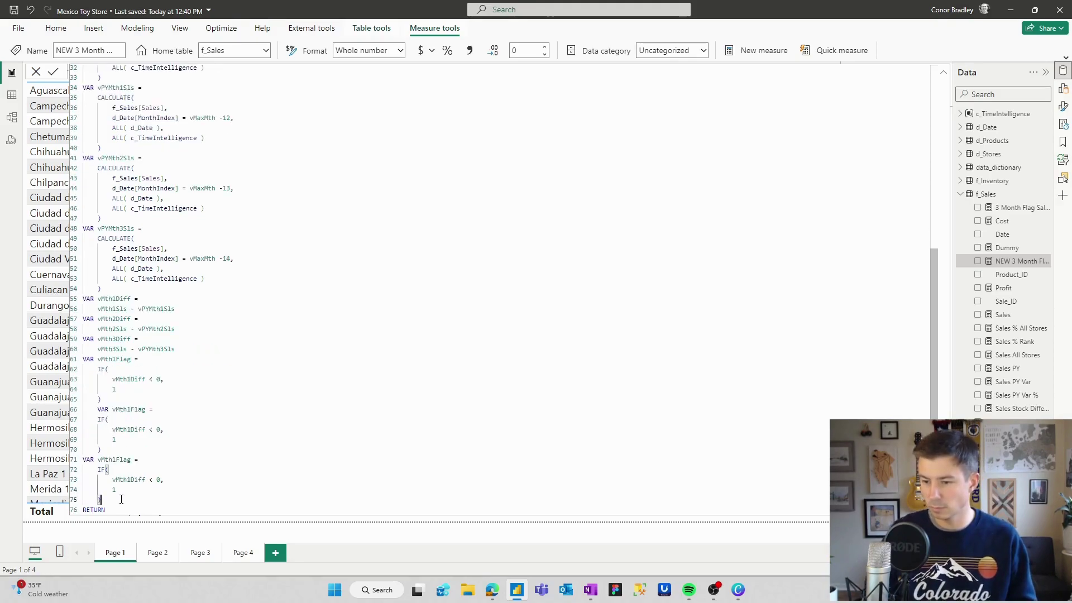
Align the first copied flag block's VAR line, rename the variable vMth2Flag and make its condition test vMth2Diff < 0
{"action": "left_click", "coordinate": [98, 410]}
{"action": "key", "text": "BackSpace"}
{"action": "left_click", "coordinate": [116, 411]}
{"action": "key", "text": "BackSpace"}
{"action": "type", "text": "2"}
{"action": "left_click", "coordinate": [135, 430]}
{"action": "key", "text": "BackSpace"}
{"action": "type", "text": "2"}
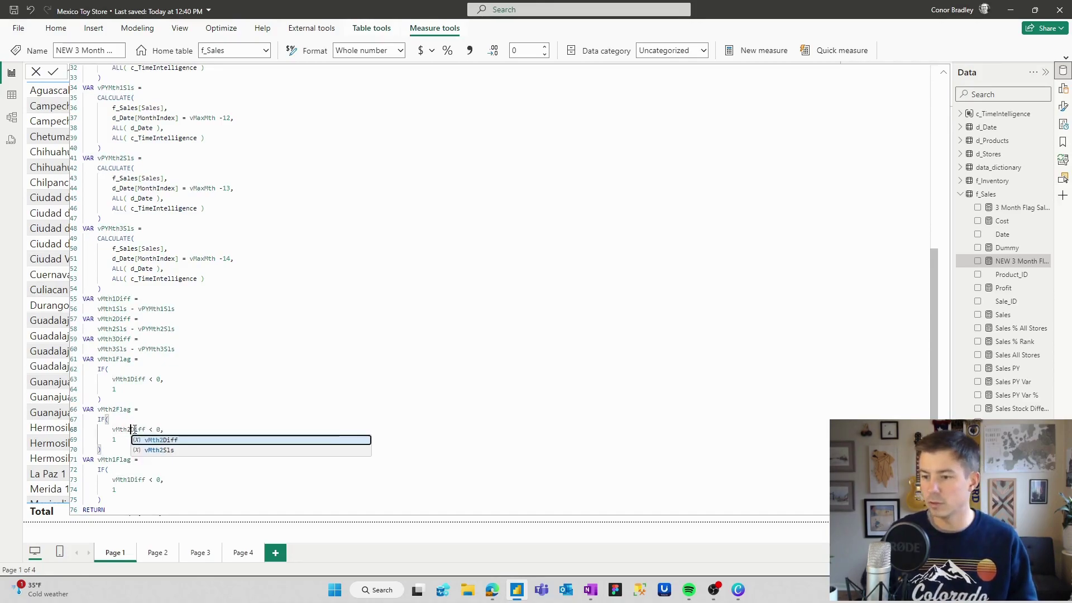
Rename the second copied flag variable vMth3Flag and make its condition test vMth3Diff < 0
{"action": "left_click", "coordinate": [117, 460]}
{"action": "key", "text": "BackSpace"}
{"action": "type", "text": "3"}
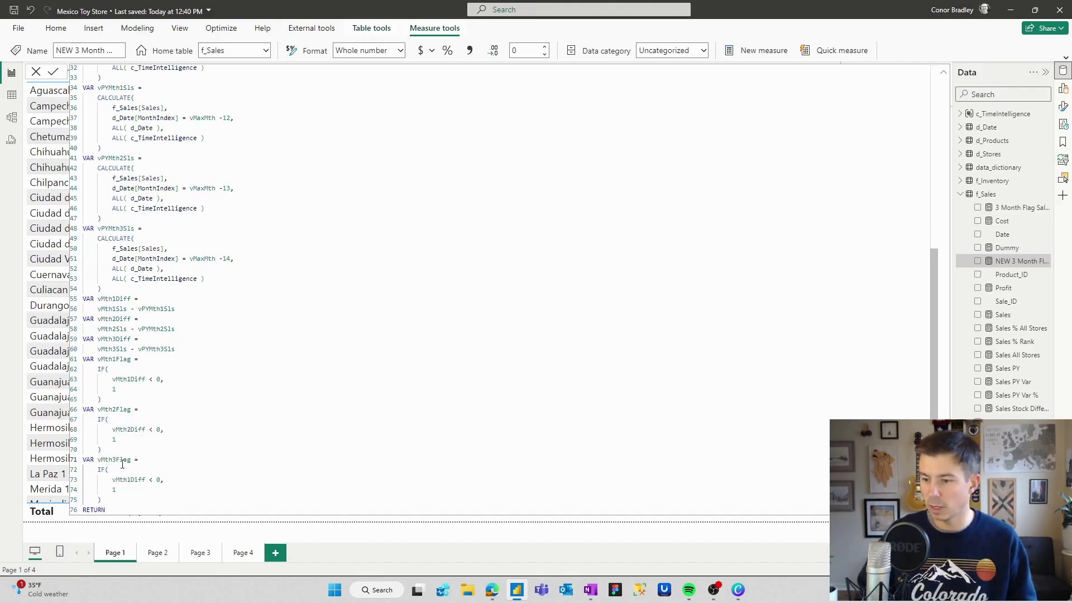
{"action": "left_click", "coordinate": [130, 479]}
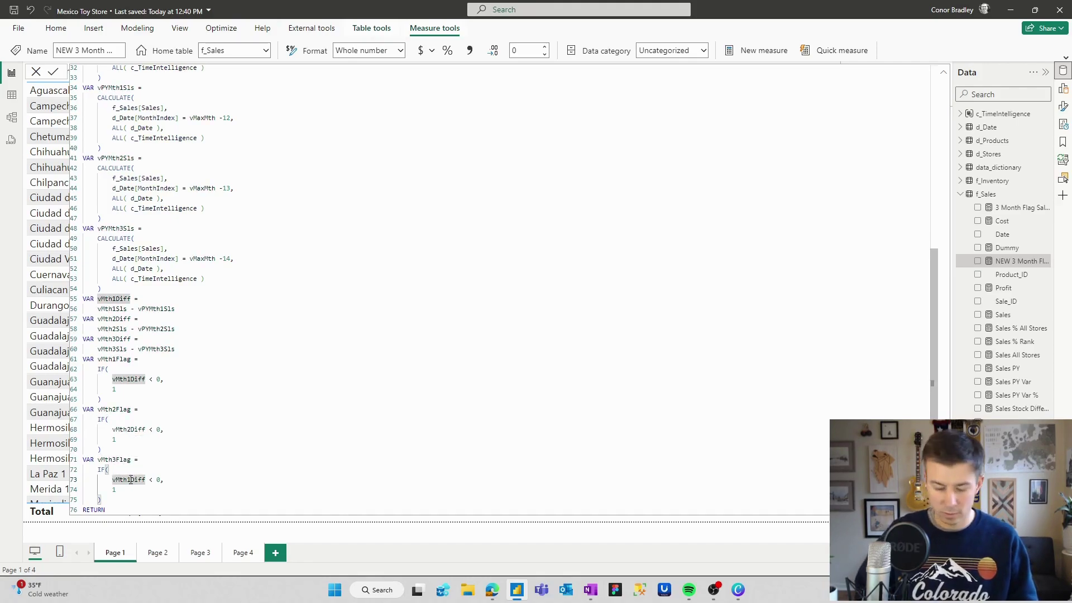
{"action": "key", "text": "BackSpace"}
{"action": "type", "text": "3"}
Declare a variable vFlag below vMth3Flag and open an IF function as its expression
{"action": "left_click", "coordinate": [131, 498]}
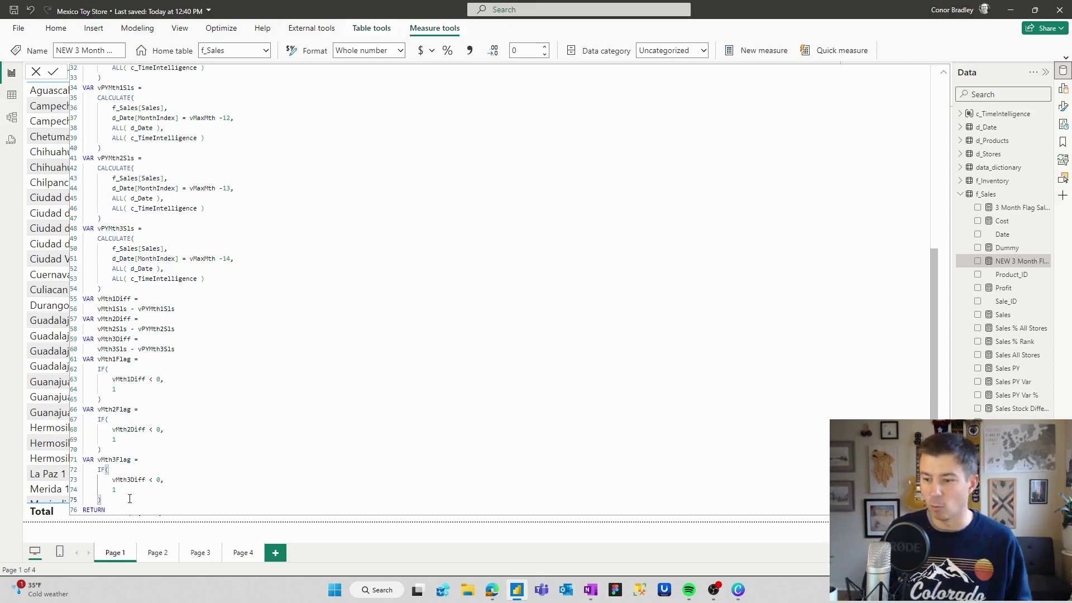
{"action": "key", "text": "Return"}
{"action": "type", "text": "VAR"}
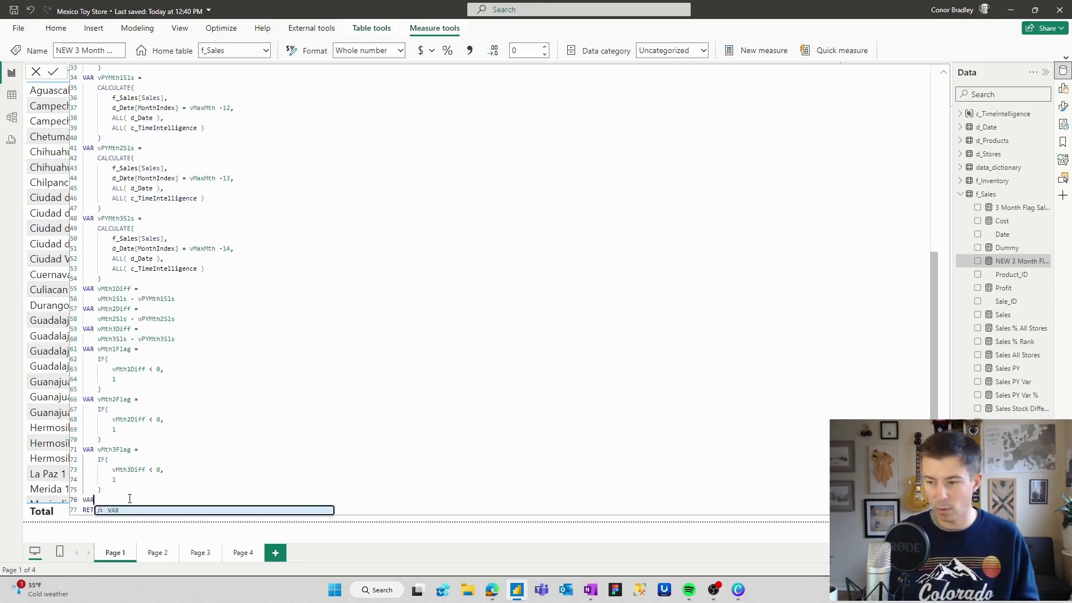
{"action": "type", "text": " vFlag"}
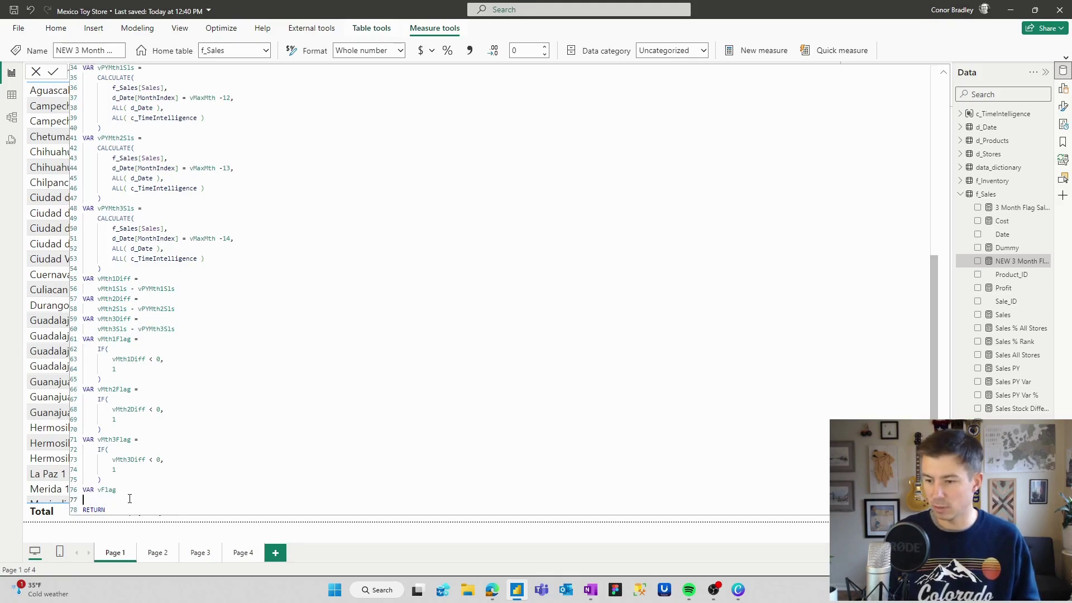
{"action": "type", "text": " ="}
{"action": "key", "text": "shift+Return"}
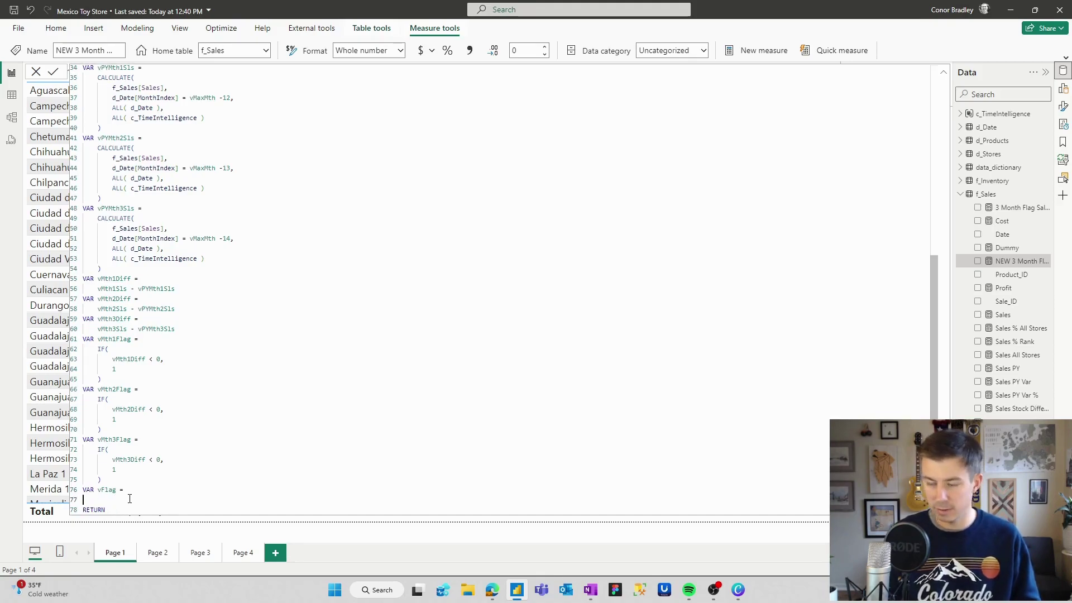
{"action": "type", "text": "IF("}
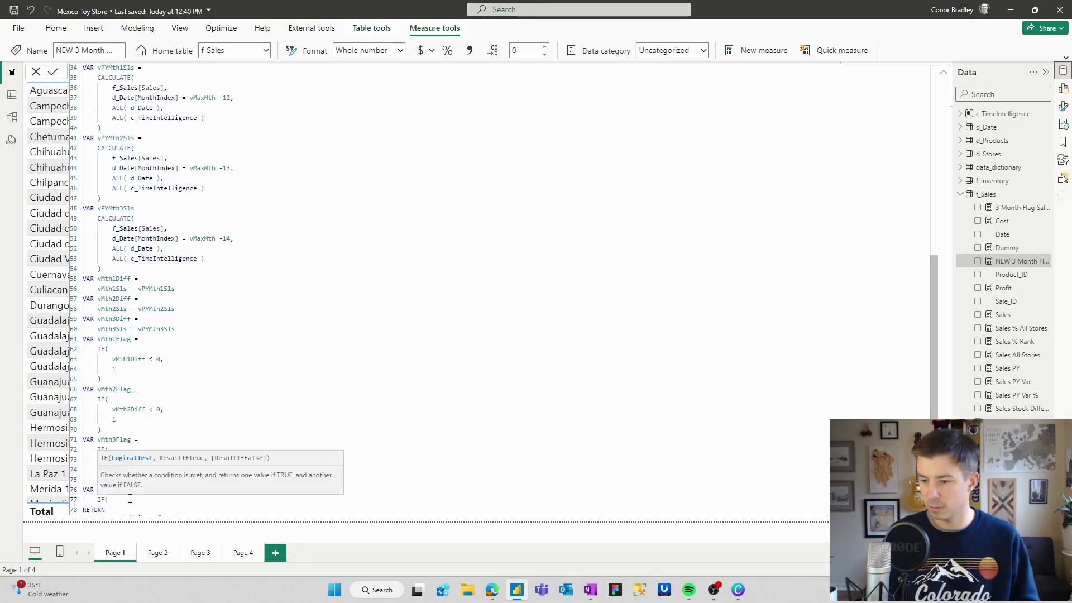
{"action": "key", "text": "shift+Return"}
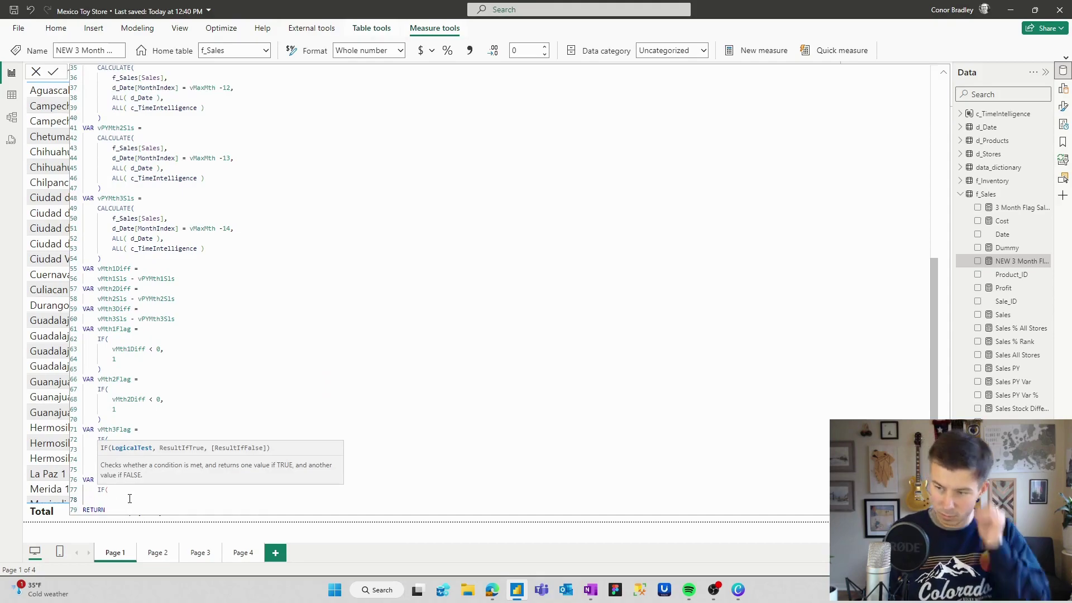
Enter vMth1Flag + vMth2Flag + vMth3Flag = 3 as the logical test of vFlag's IF function
{"action": "type", "text": "vmth"}
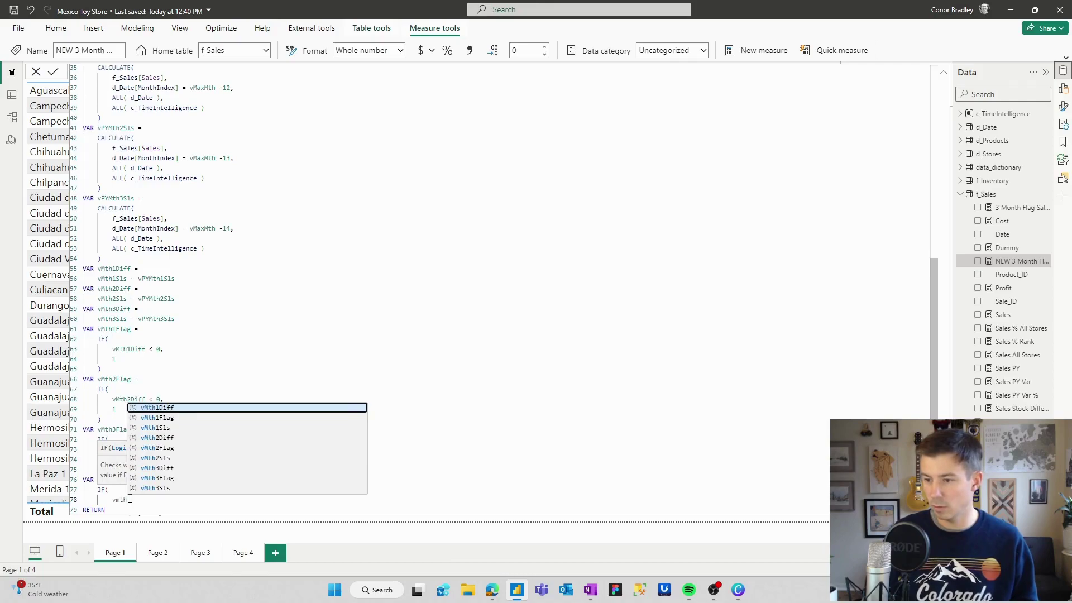
{"action": "type", "text": "3Flag ="}
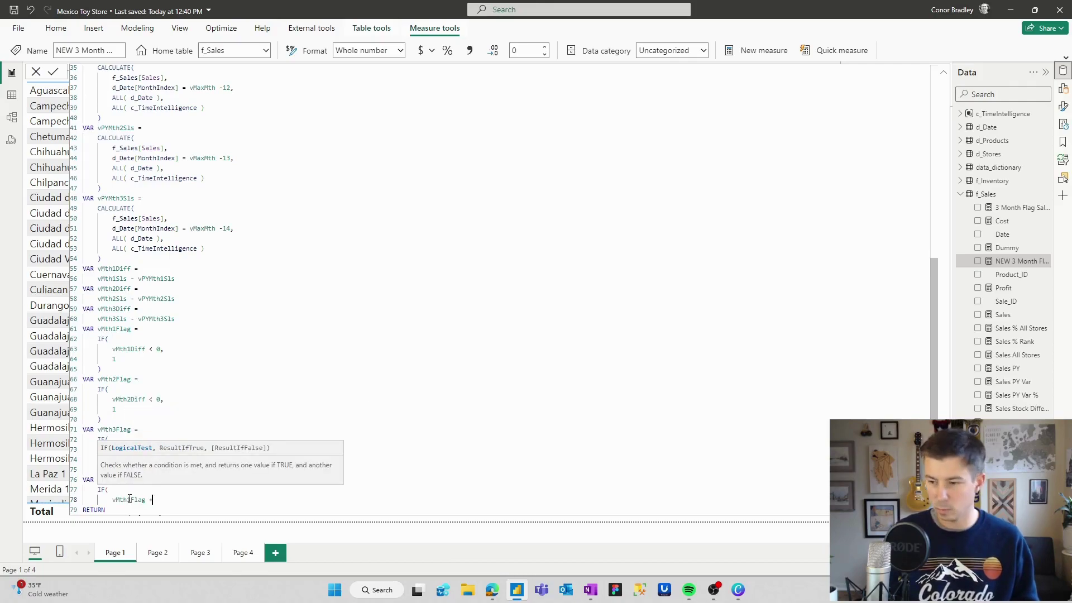
{"action": "type", "text": "vmth"}
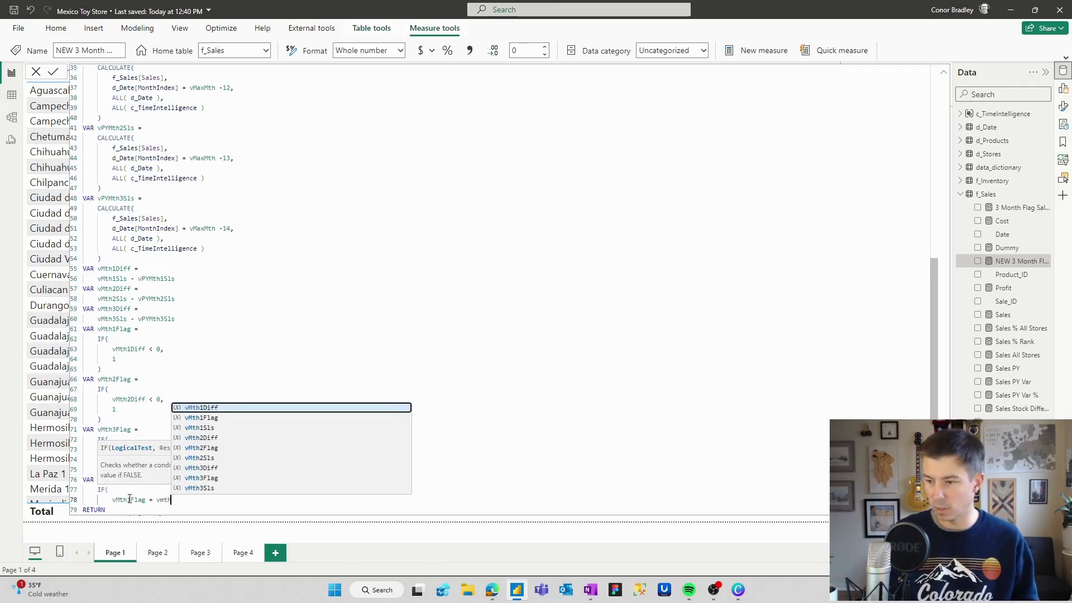
{"action": "key", "text": "Down"}
{"action": "key", "text": "Down"}
{"action": "key", "text": "Down"}
{"action": "key", "text": "Down"}
{"action": "key", "text": "Tab"}
{"action": "type", "text": "+ vmth"}
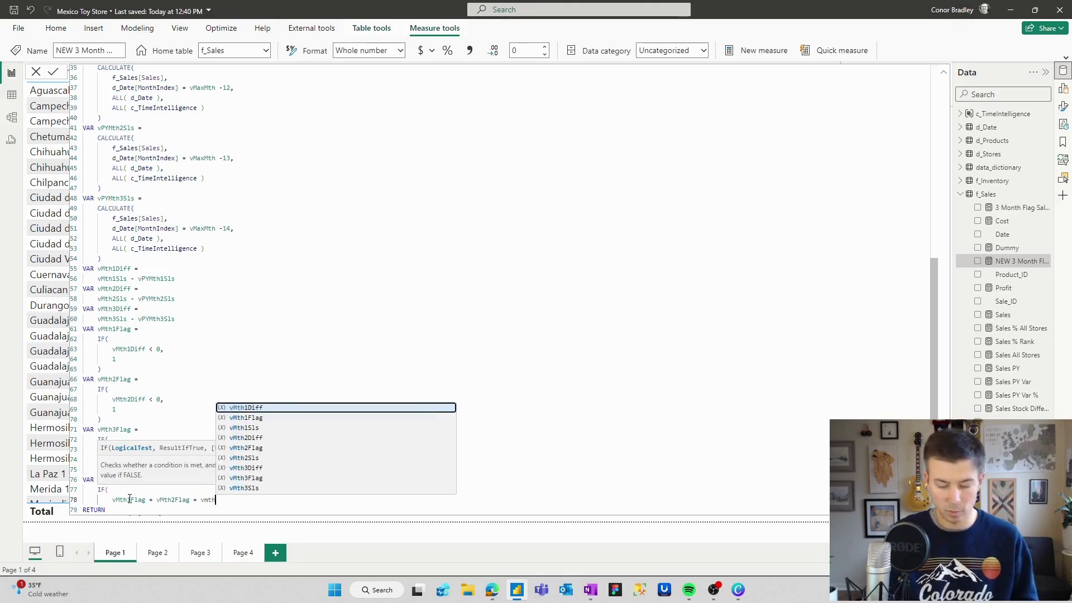
{"action": "key", "text": "Up"}
{"action": "key", "text": "Up"}
{"action": "key", "text": "Tab"}
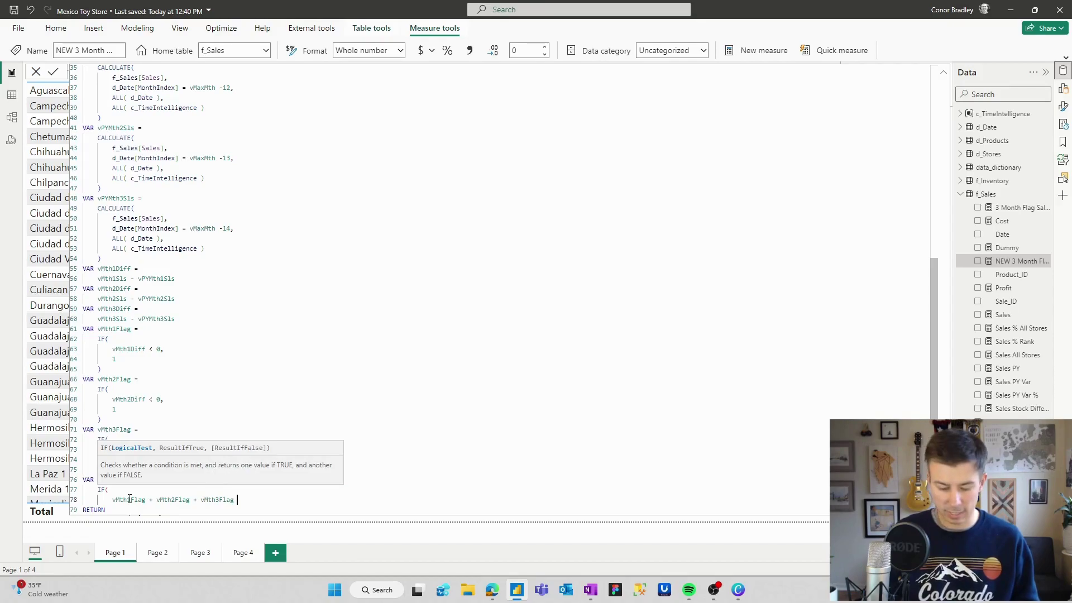
{"action": "type", "text": "= 3,"}
{"action": "key", "text": "shift+Return"}
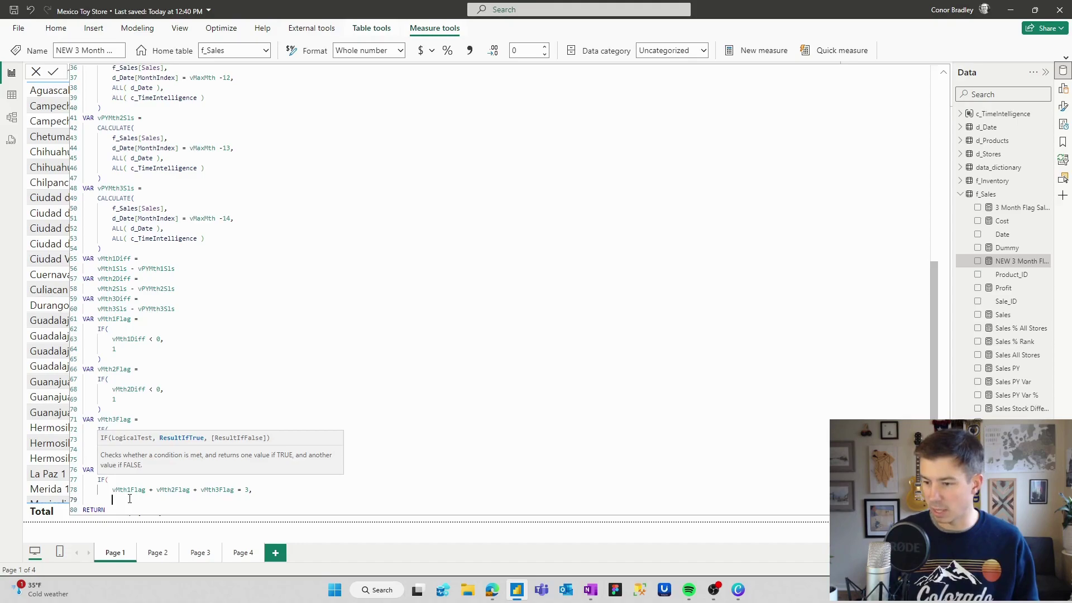
Make vFlag's IF return a red exclamation mark emoji in quotes when true, and close the function
{"action": "type", "text": "\""}
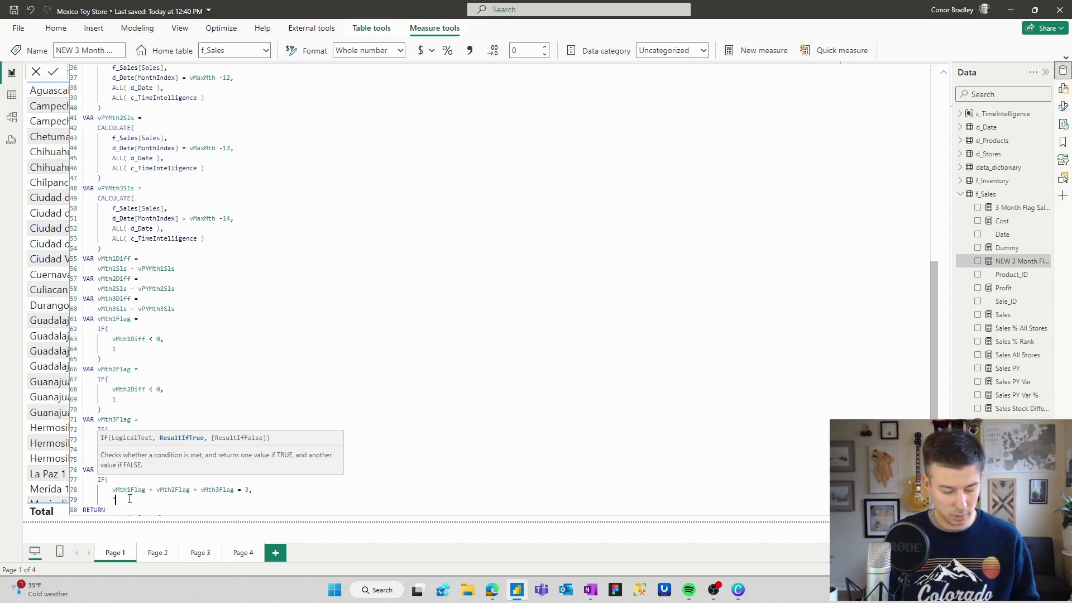
{"action": "key", "text": "super+period"}
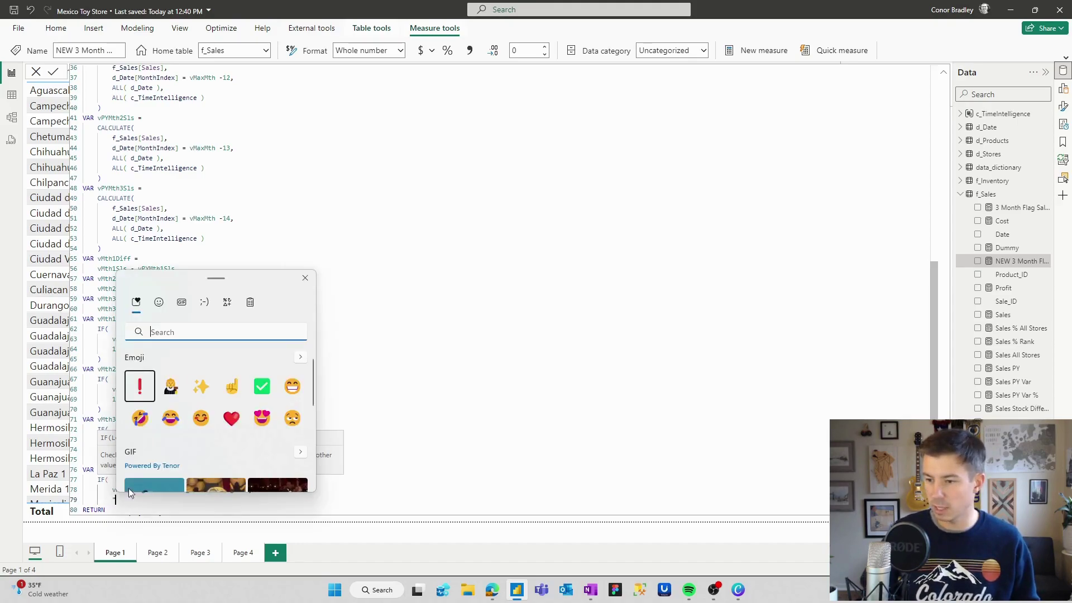
{"action": "key", "text": "Return"}
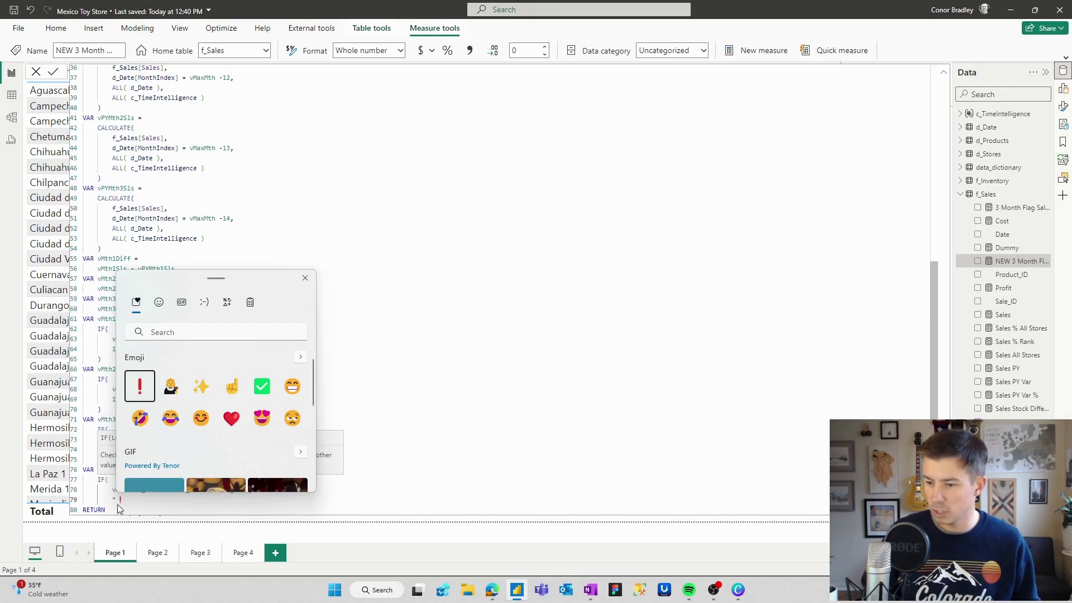
{"action": "left_click", "coordinate": [128, 501]}
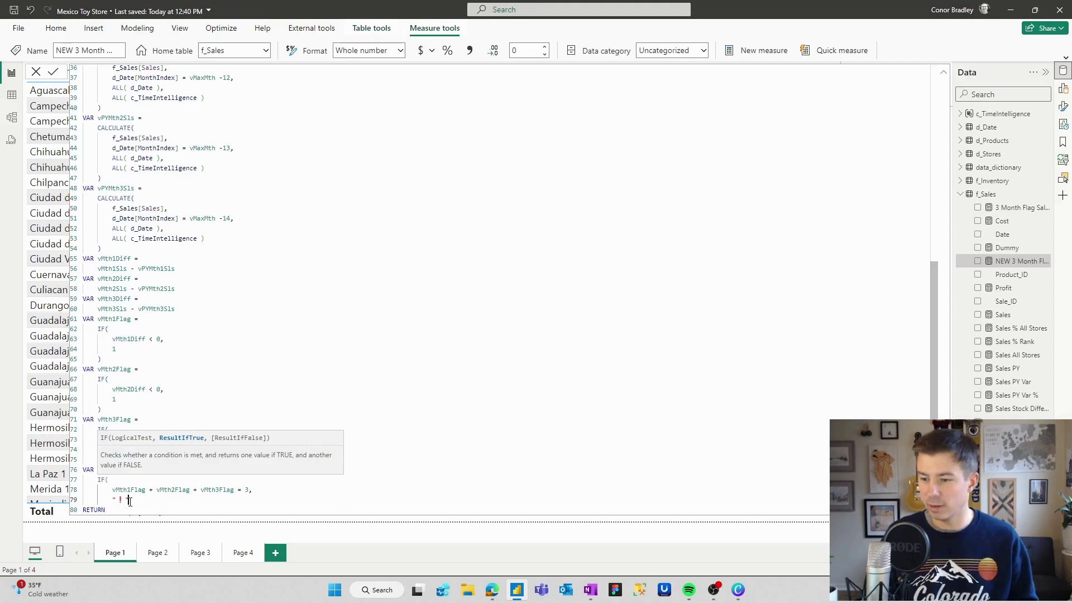
{"action": "key", "text": "Return"}
{"action": "key", "text": "BackSpace"}
{"action": "type", "text": ")"}
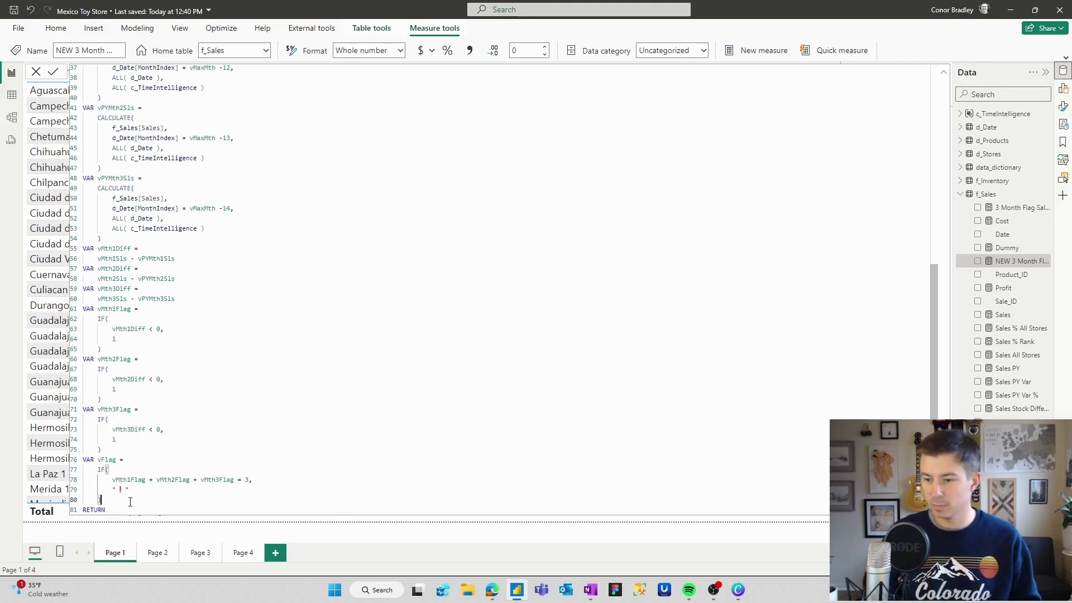
Make the measure's RETURN output vFlag and commit the formula
{"action": "left_click", "coordinate": [130, 514]}
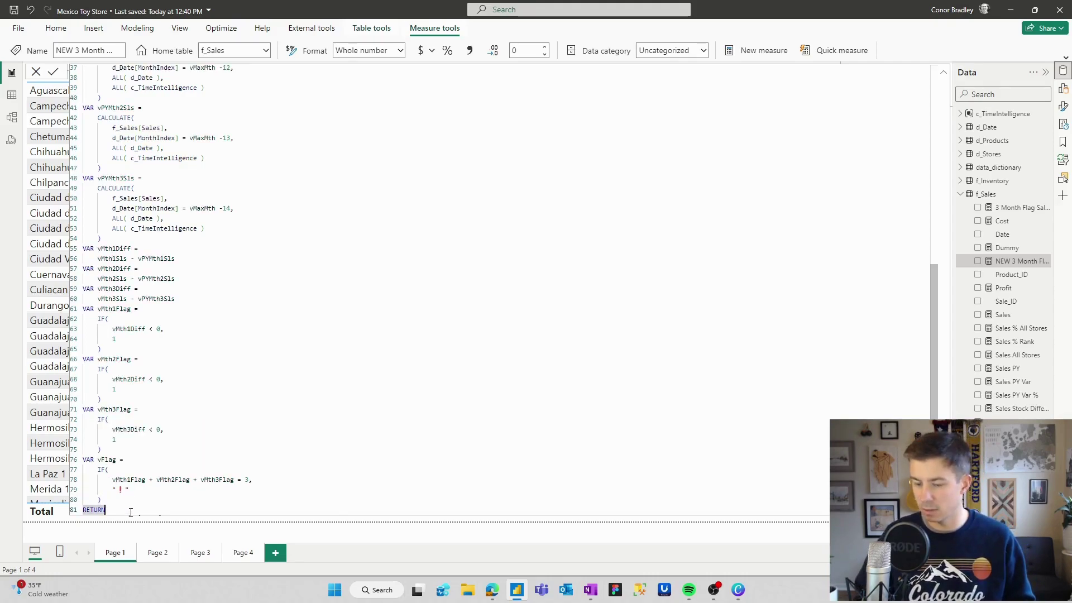
{"action": "key", "text": "Return"}
{"action": "type", "text": "vPYMth1Sl"}
{"action": "key", "text": "BackSpace"}
{"action": "key", "text": "BackSpace"}
{"action": "key", "text": "BackSpace"}
{"action": "key", "text": "BackSpace"}
{"action": "key", "text": "BackSpace"}
{"action": "key", "text": "BackSpace"}
{"action": "key", "text": "BackSpace"}
{"action": "key", "text": "BackSpace"}
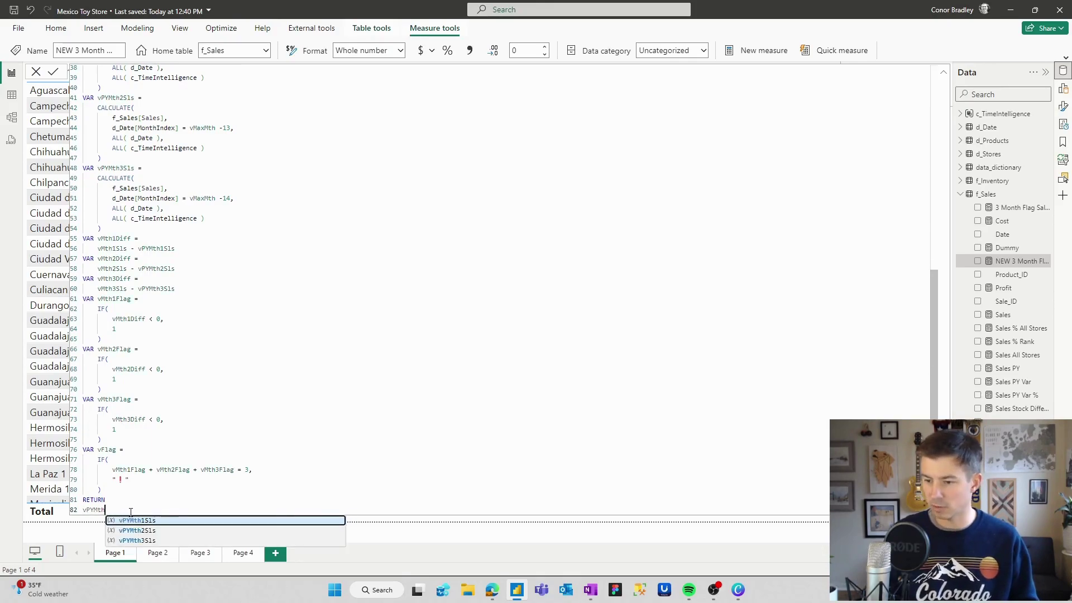
{"action": "type", "text": "F"}
{"action": "key", "text": "BackSpace"}
{"action": "type", "text": "Flag"}
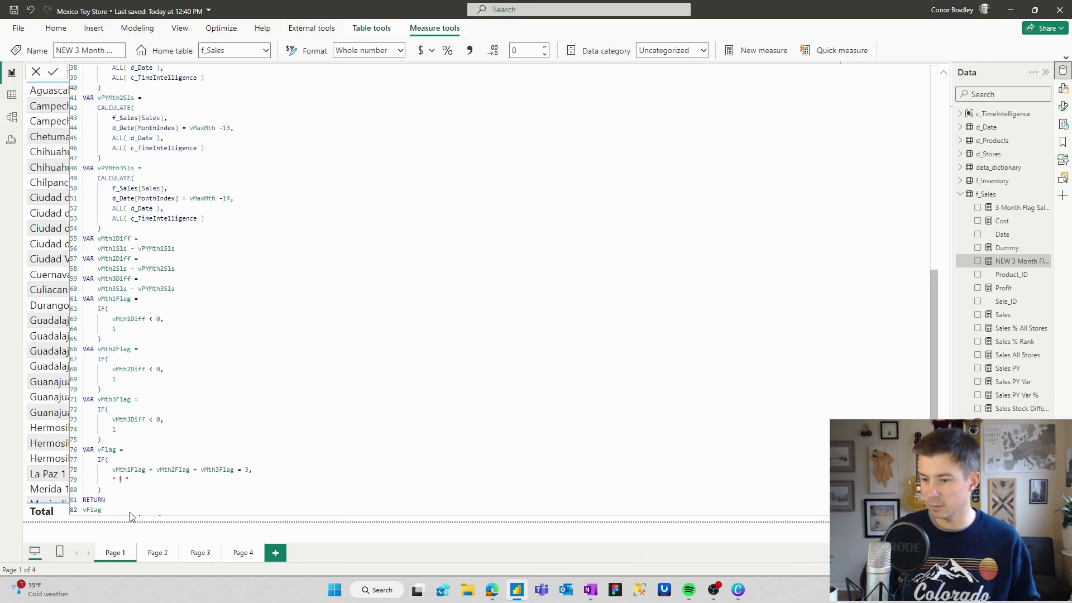
{"action": "key", "text": "Return"}
{"action": "left_click", "coordinate": [154, 537]}
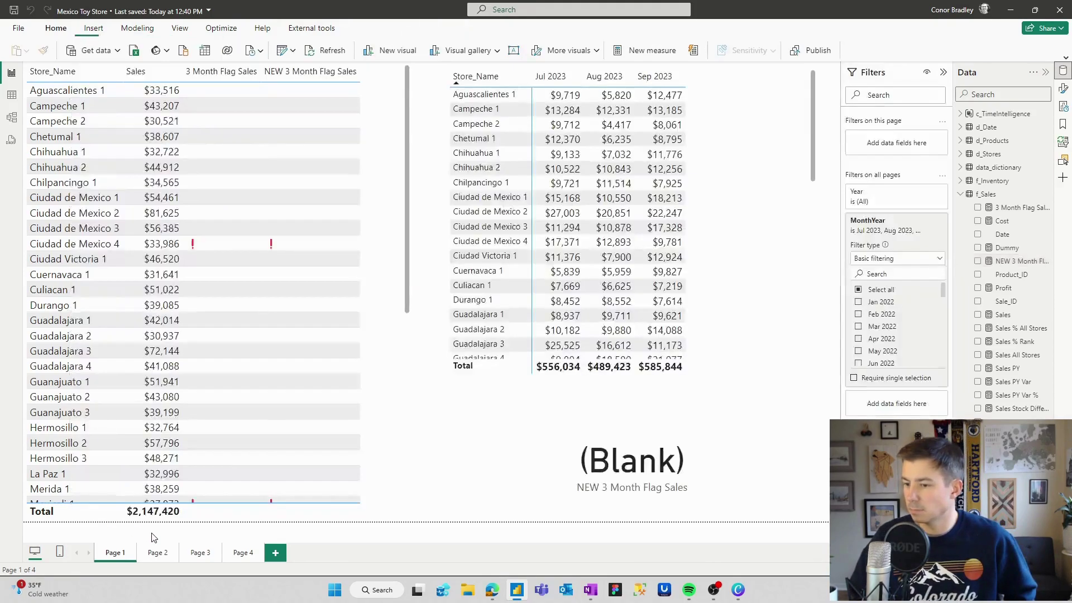
Compare the NEW 3 Month Flag Sales column with the 3 Month Flag Sales column across all stores, and check the card
{"action": "scroll", "coordinate": [258, 364], "scroll_direction": "down", "scroll_amount": 5}
{"action": "scroll", "coordinate": [258, 365], "scroll_direction": "down", "scroll_amount": 2}
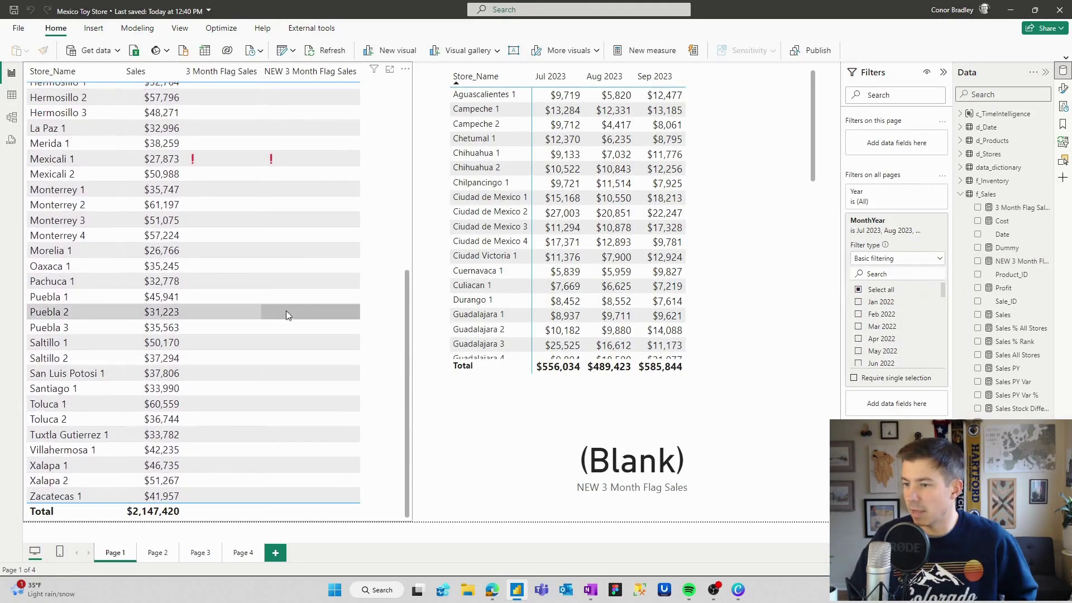
{"action": "scroll", "coordinate": [286, 311], "scroll_direction": "up", "scroll_amount": 10}
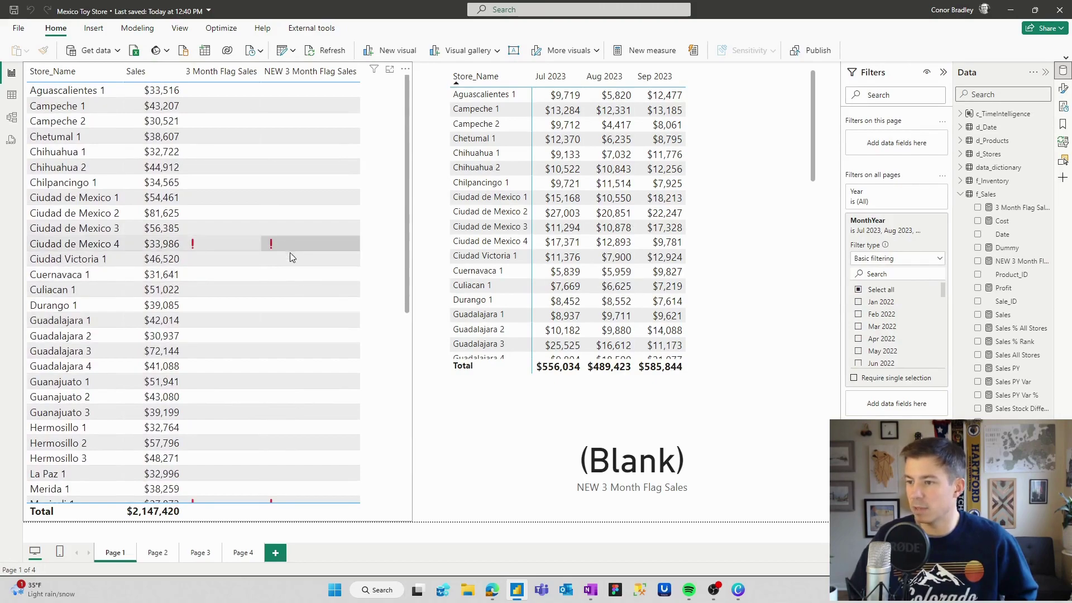
{"action": "scroll", "coordinate": [290, 441], "scroll_direction": "down", "scroll_amount": 3}
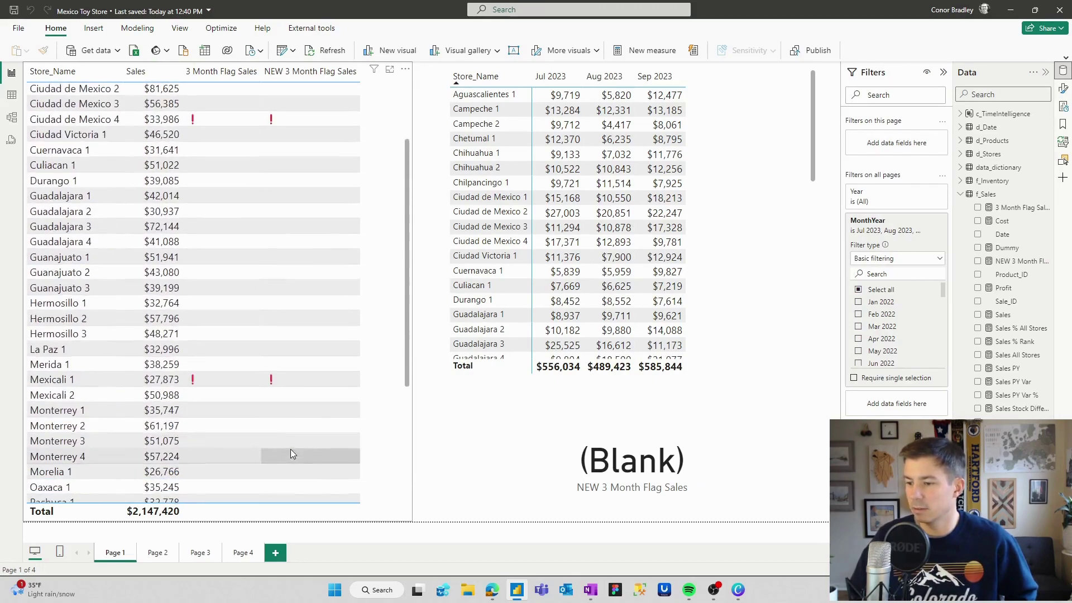
{"action": "left_click", "coordinate": [706, 468]}
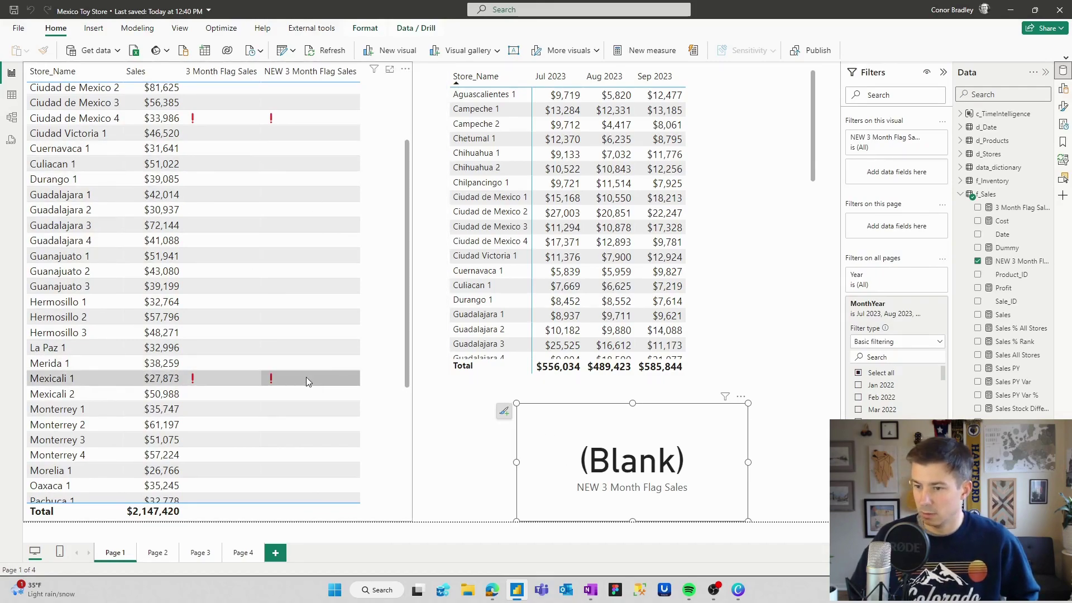
{"action": "scroll", "coordinate": [306, 378], "scroll_direction": "up", "scroll_amount": 3}
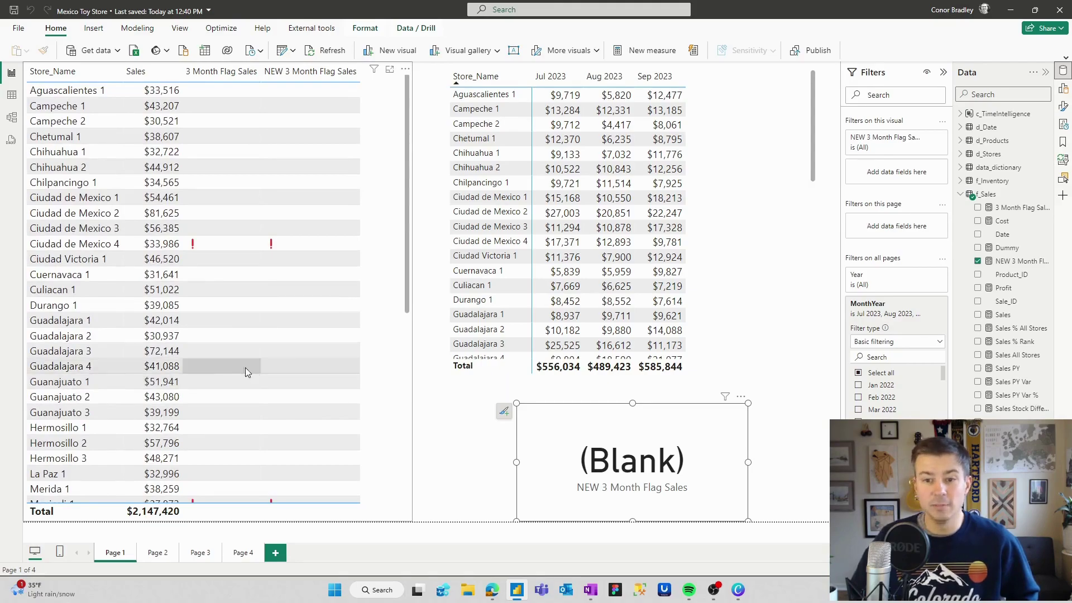